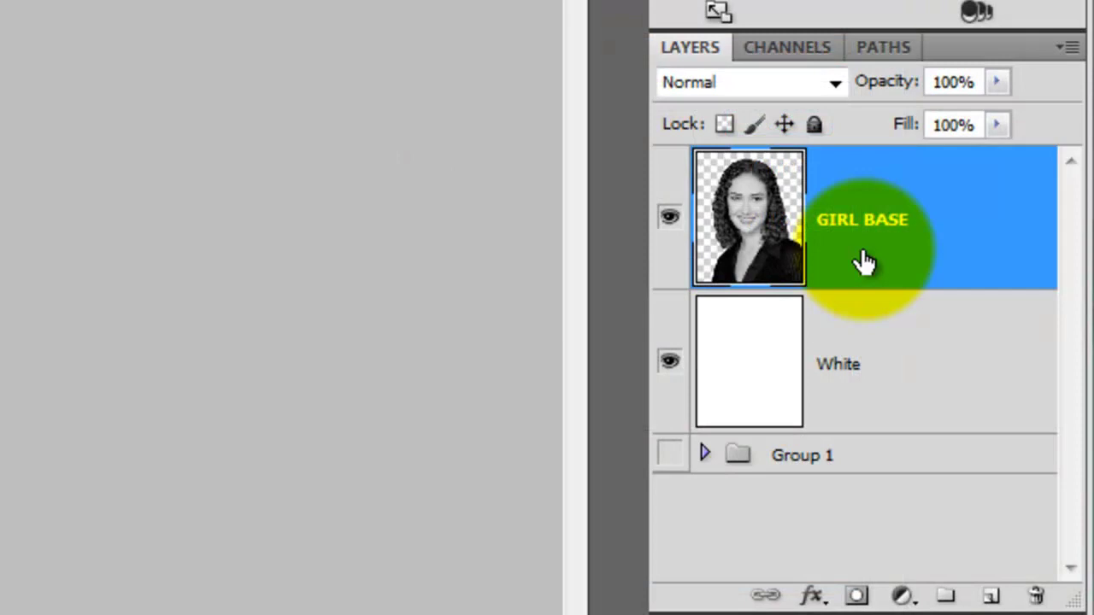
# - Duplicate GIRL BASE, hide the original, and add a Posterize adjustment at 3 levels
pyautogui.moveTo(865, 262); pyautogui.dragTo(992, 596)
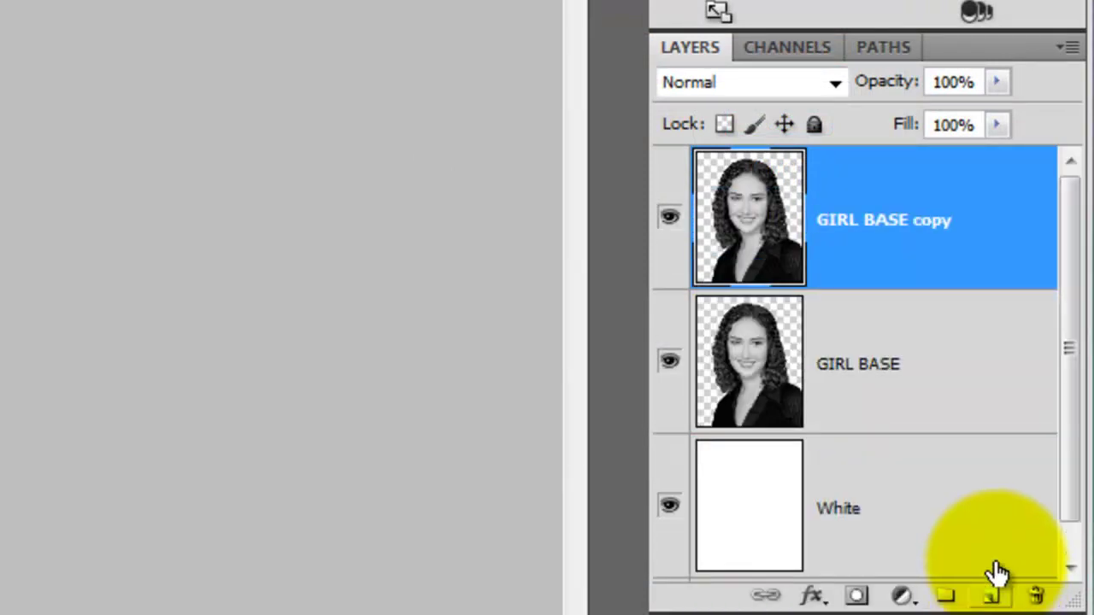
pyautogui.click(671, 366)
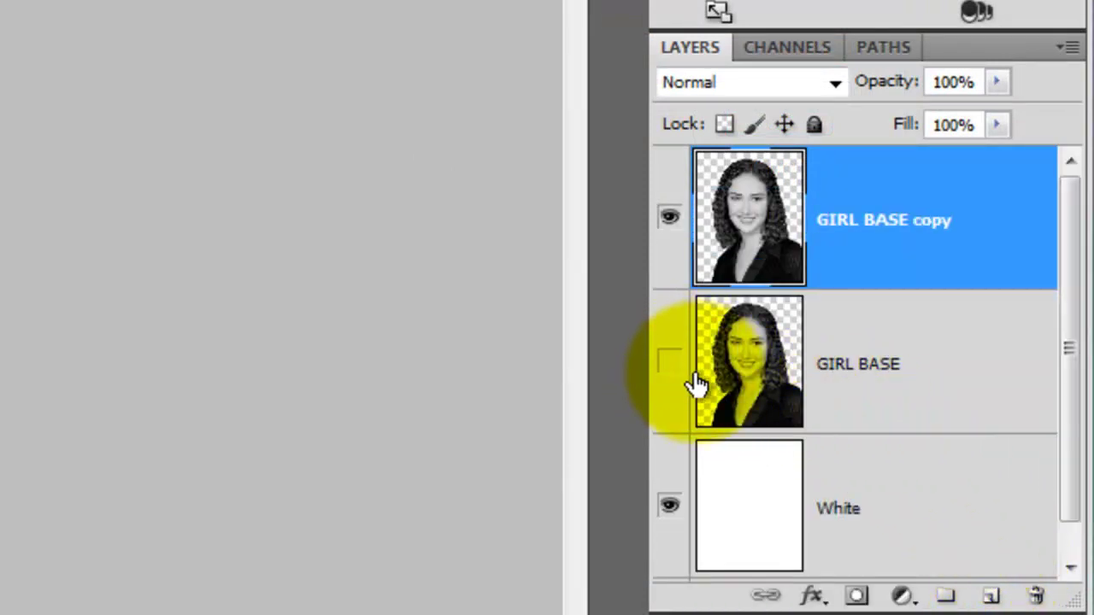
pyautogui.click(904, 598)
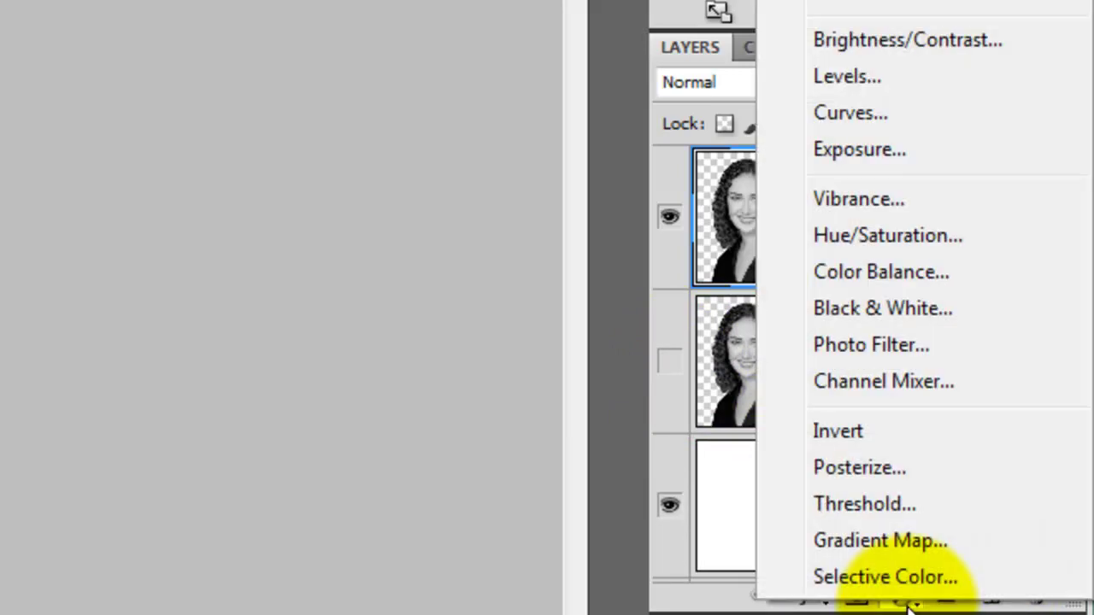
pyautogui.click(854, 469)
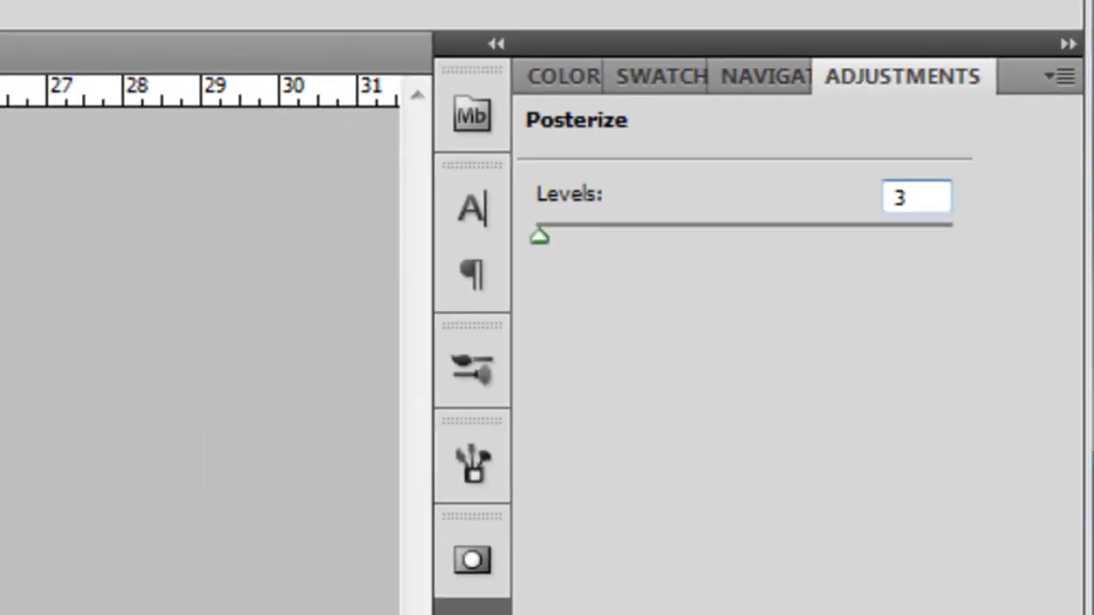
# - Stamp the visible posterized result into Layer 11 and delete the Posterize adjustment layer
pyautogui.hotkey('ctrl', 'shift', 'alt', 'e')
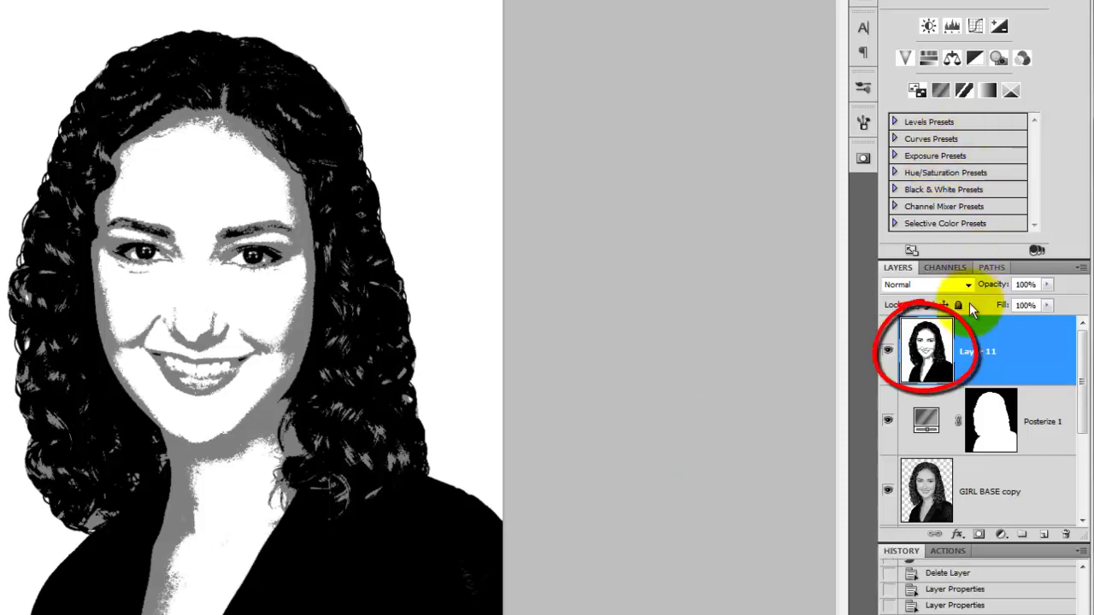
pyautogui.click(987, 366)
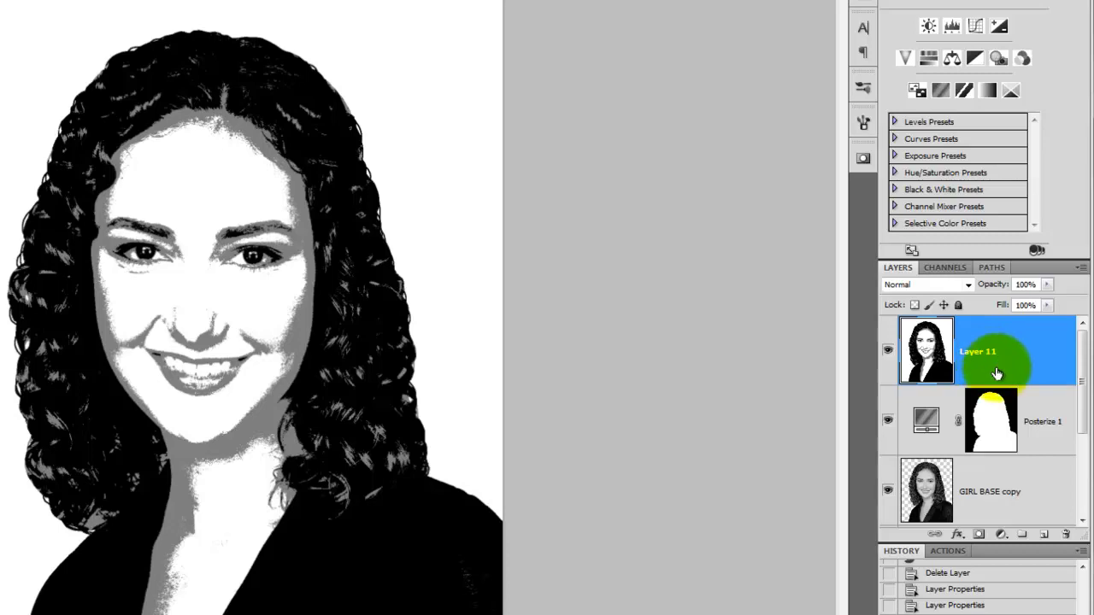
pyautogui.moveTo(997, 374); pyautogui.dragTo(1065, 532)
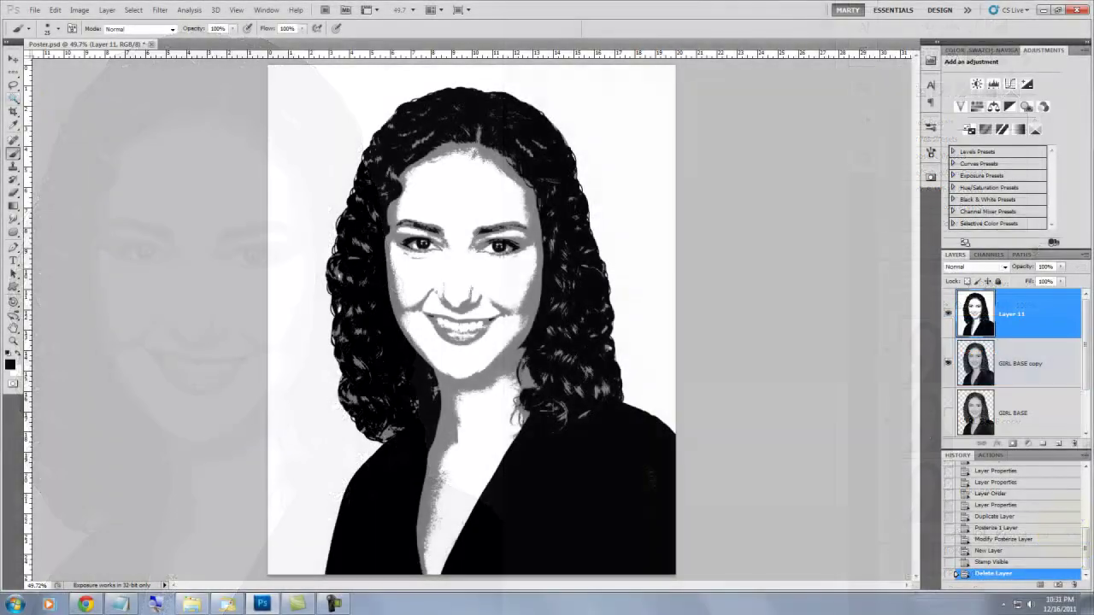
pyautogui.moveTo(13, 98); pyautogui.dragTo(54, 110)
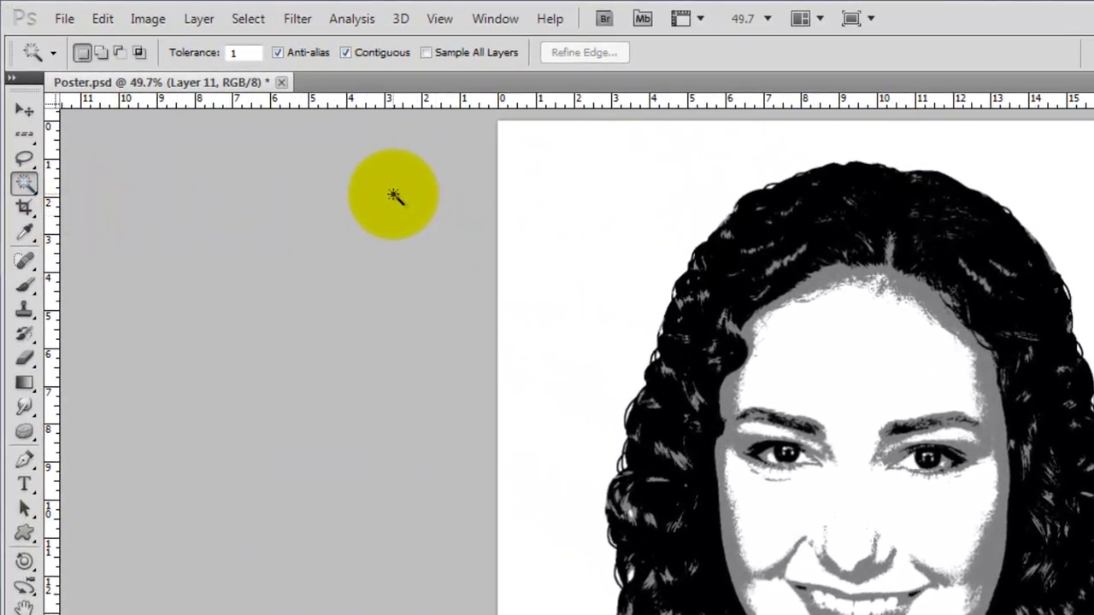
# - Select the white background plus similar tones and view it as a Quick Mask
pyautogui.click(557, 247)
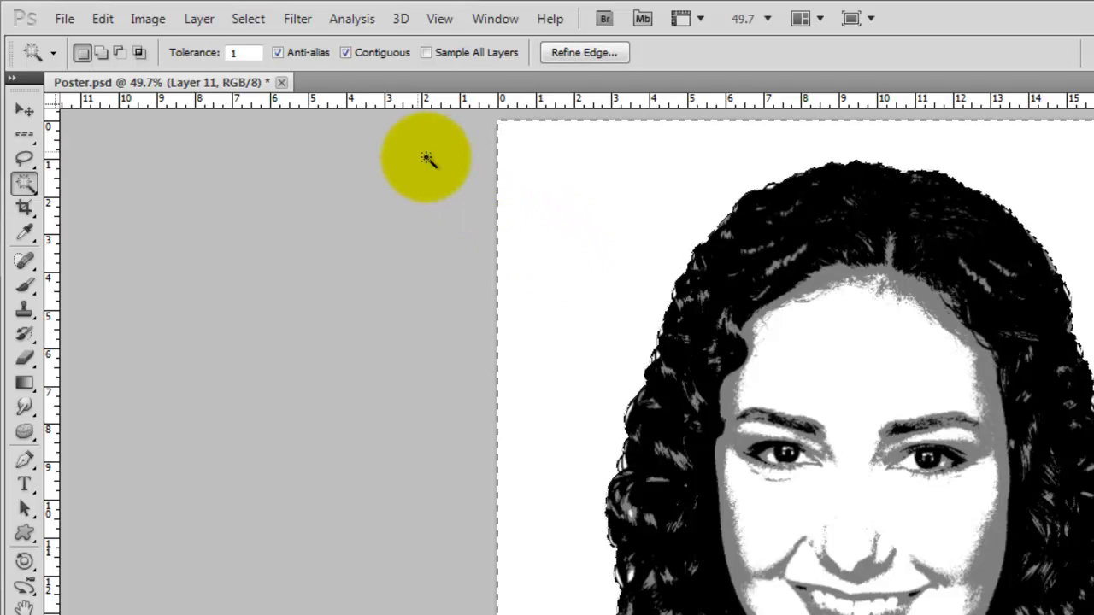
pyautogui.click(244, 22)
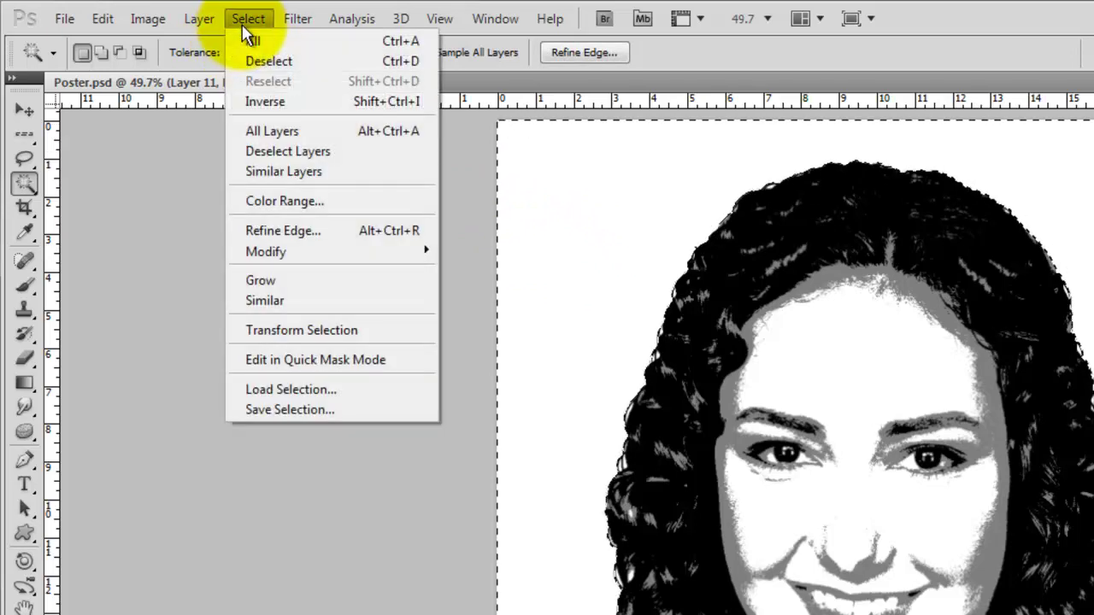
pyautogui.click(291, 300)
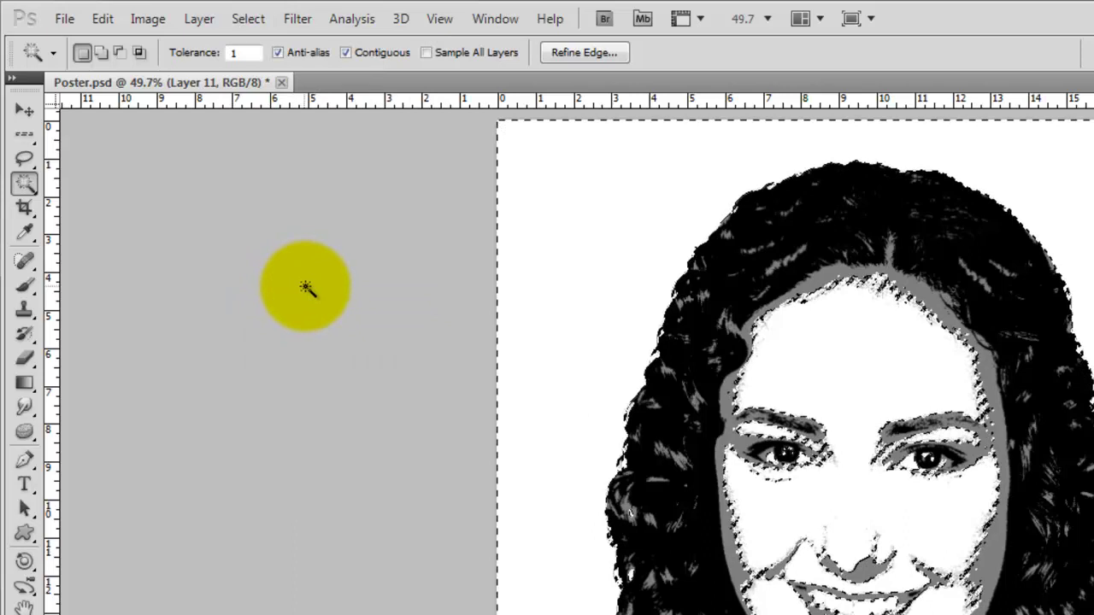
pyautogui.press('q')
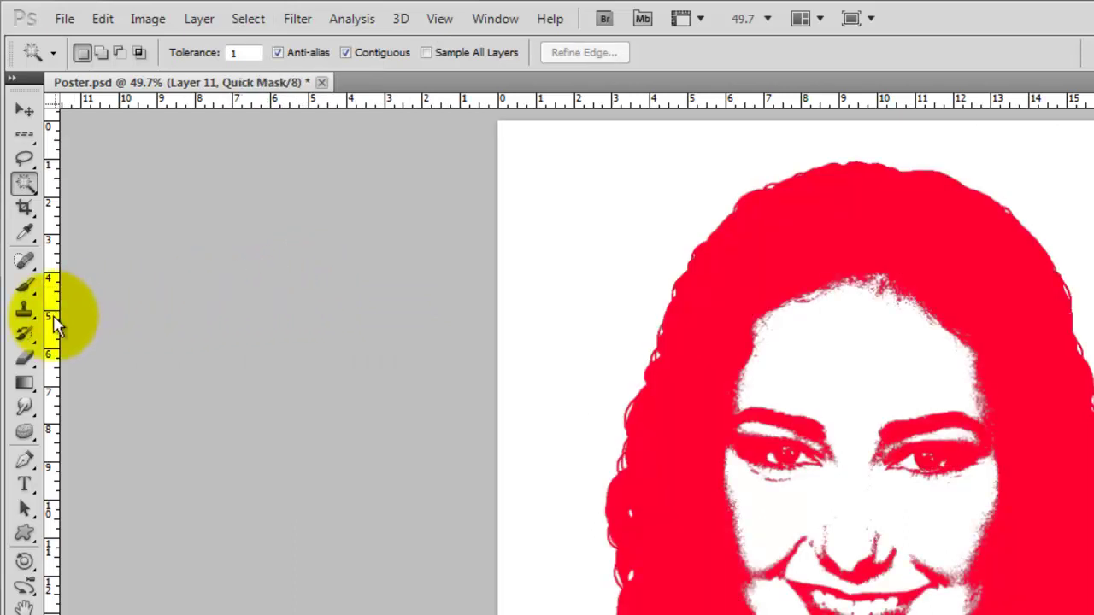
# - Fill the background into the mask and brush out the stray specks in the hair
pyautogui.moveTo(26, 393)
pyautogui.mouseDown()
pyautogui.moveTo(125, 383)
pyautogui.moveTo(128, 405)
pyautogui.mouseUp()
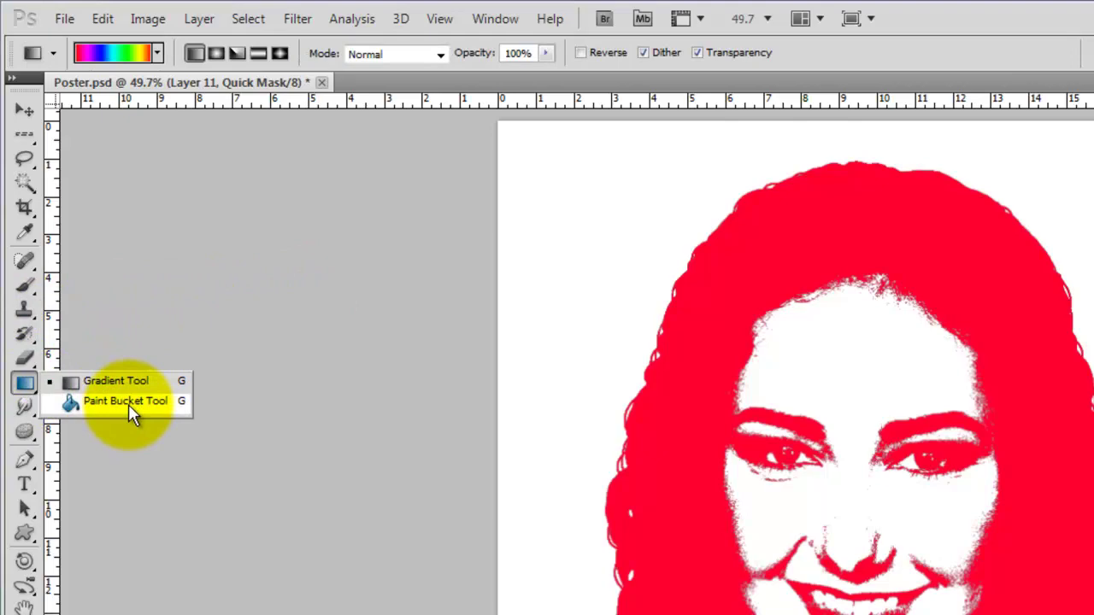
pyautogui.click(130, 406)
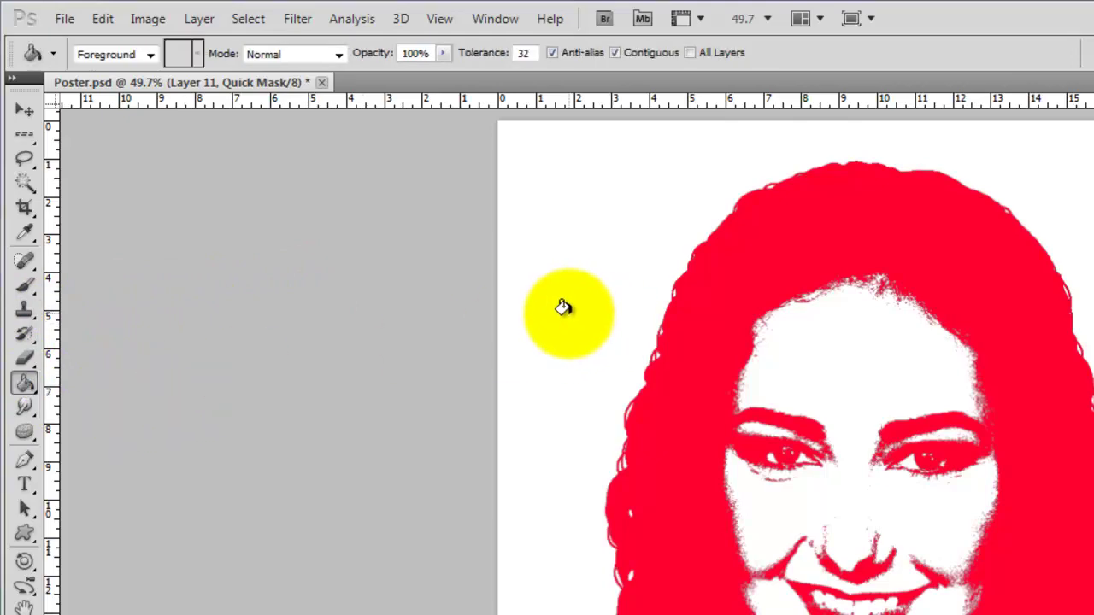
pyautogui.click(563, 307)
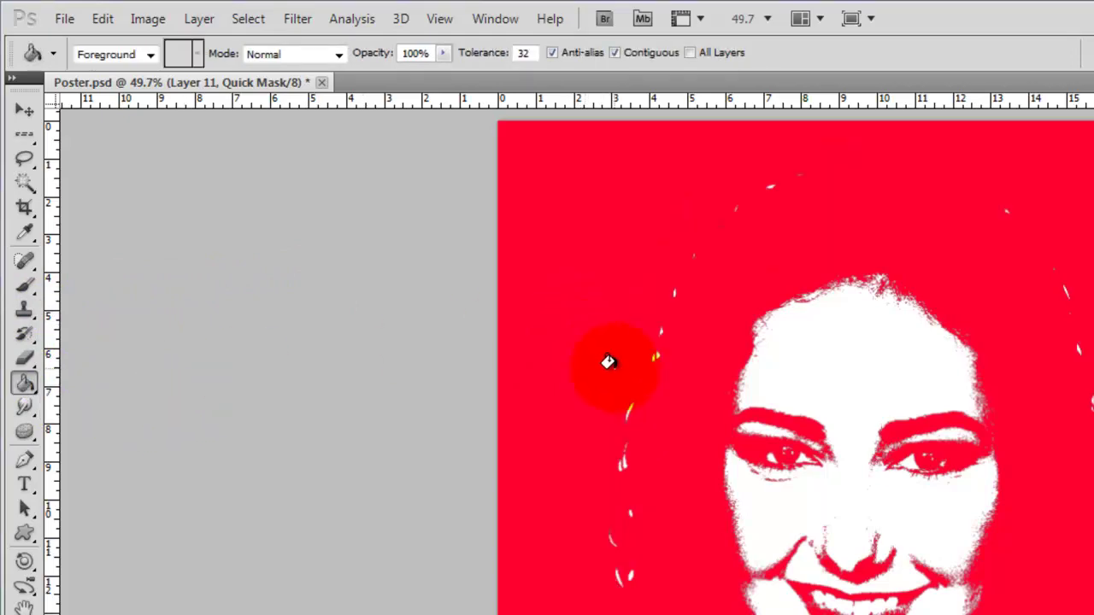
pyautogui.press('b')
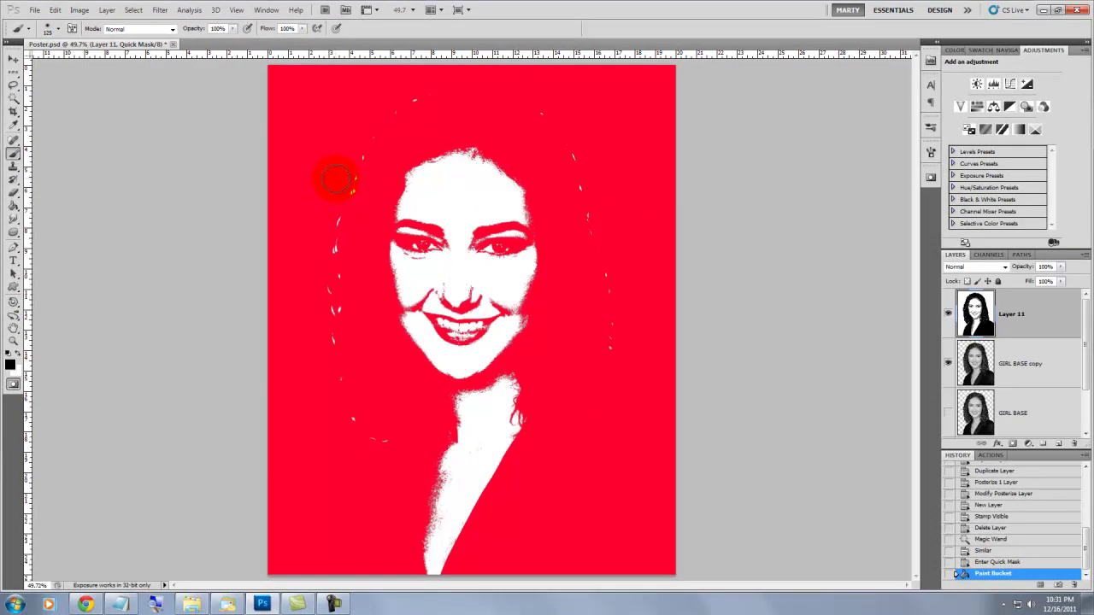
pyautogui.press(']')
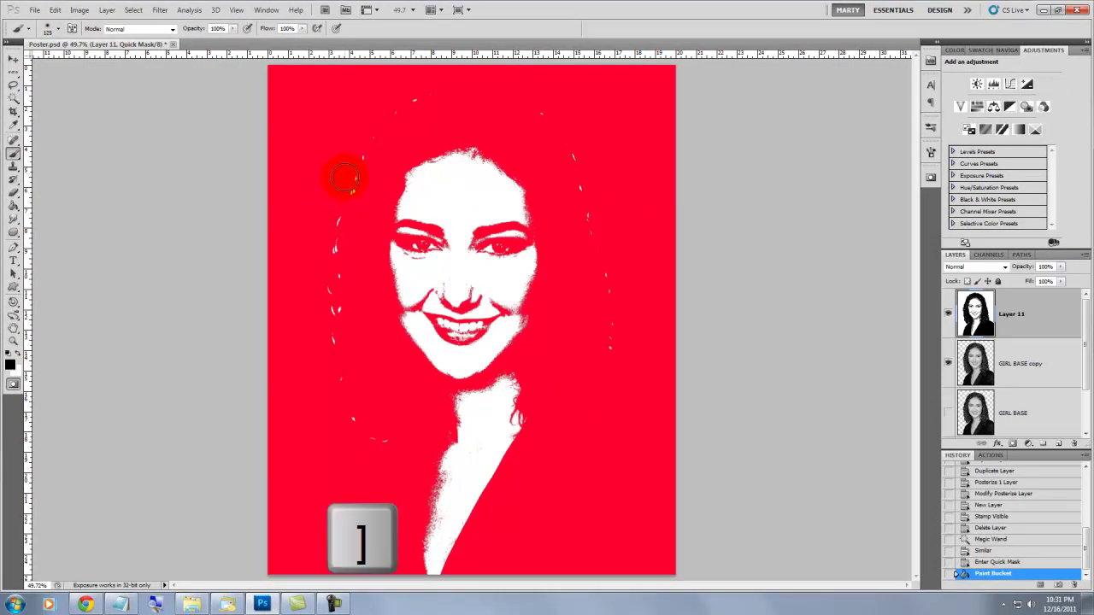
pyautogui.moveTo(335, 244)
pyautogui.mouseDown()
pyautogui.moveTo(337, 191)
pyautogui.moveTo(376, 438)
pyautogui.mouseUp()
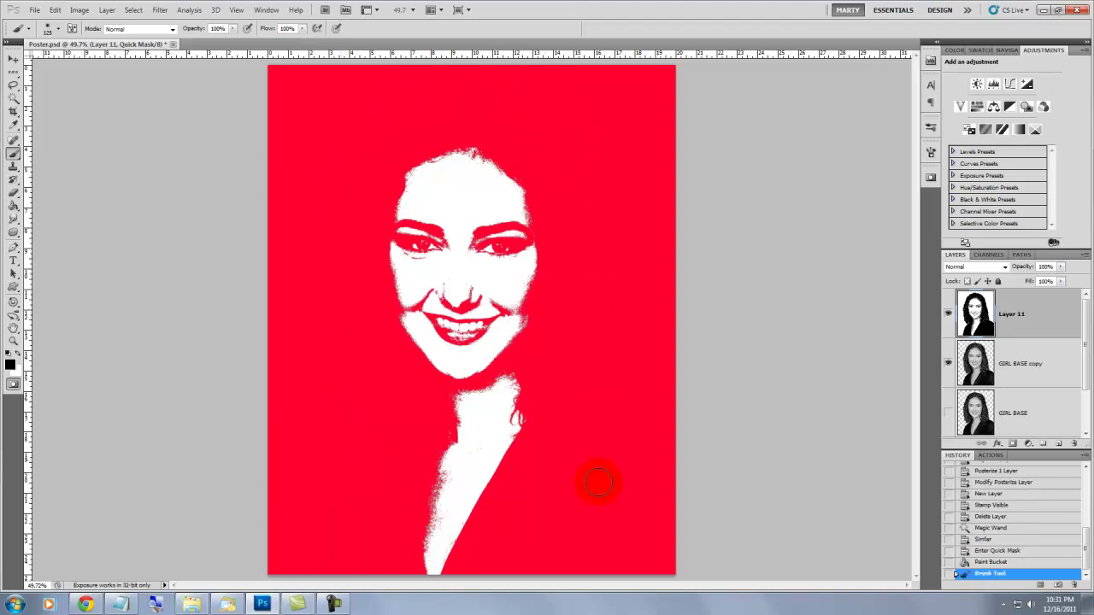
pyautogui.click(642, 460)
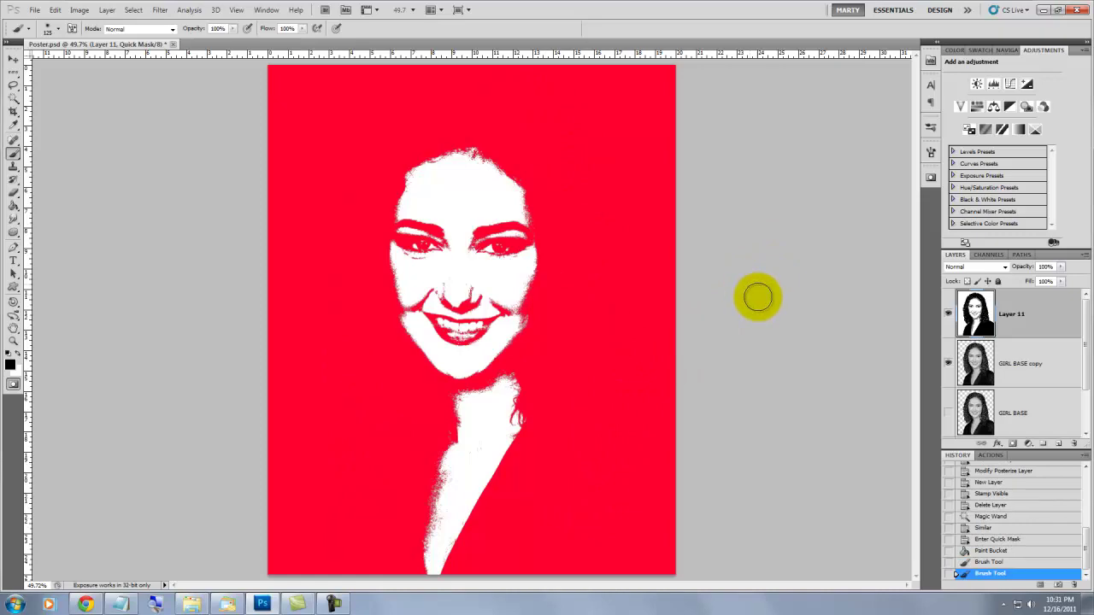
# - Fill the face highlight selection with black on a new layer
pyautogui.press('q')
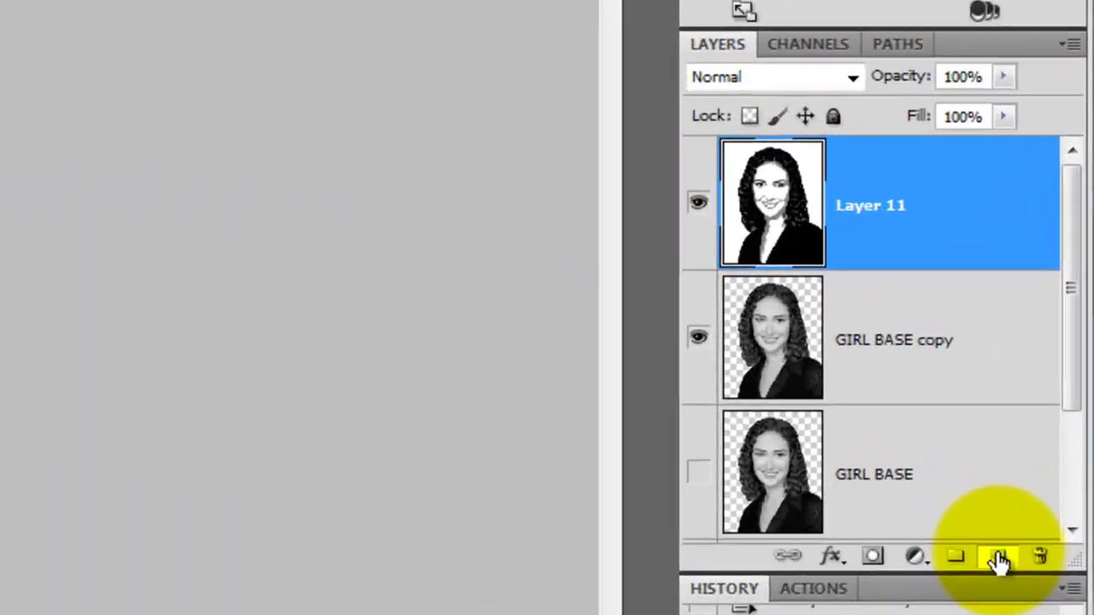
pyautogui.click(1052, 460)
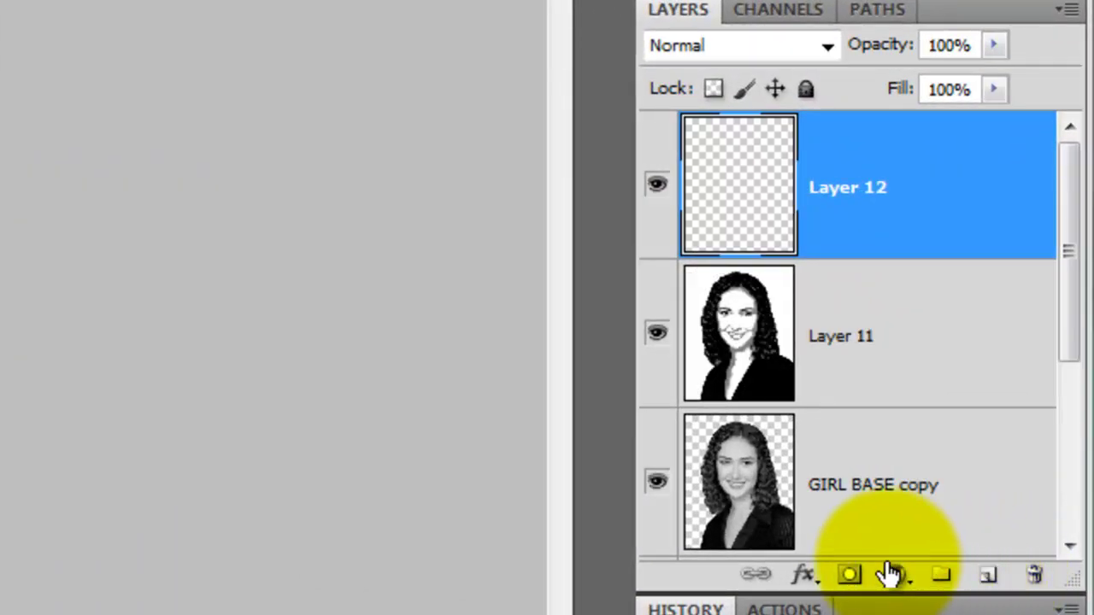
pyautogui.hotkey('alt', 'Delete')
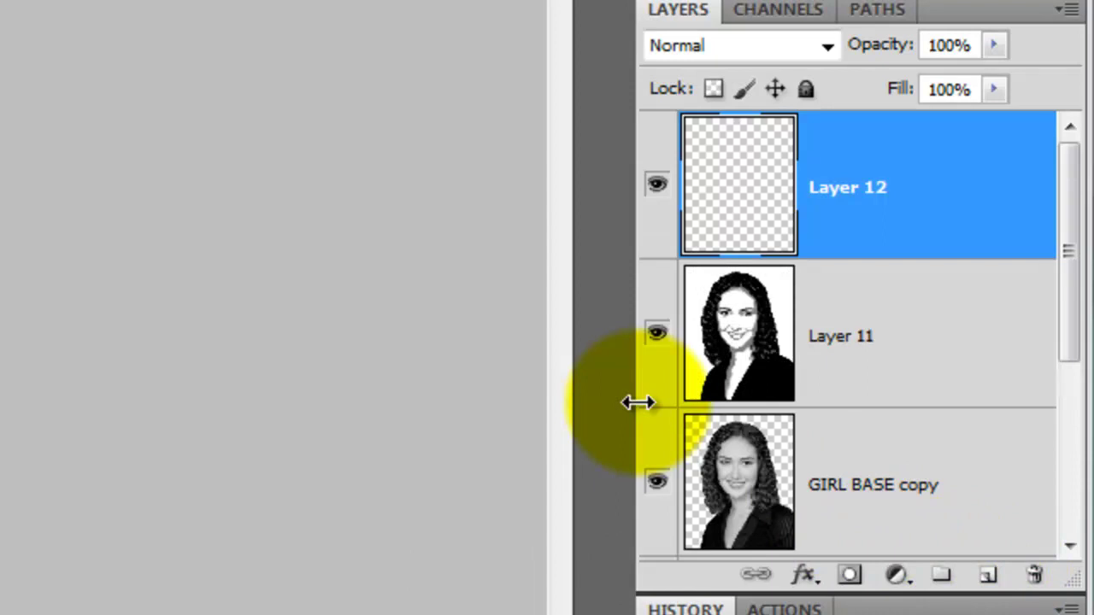
# - Rename the new layer HILITES and hide it
pyautogui.click(843, 190)
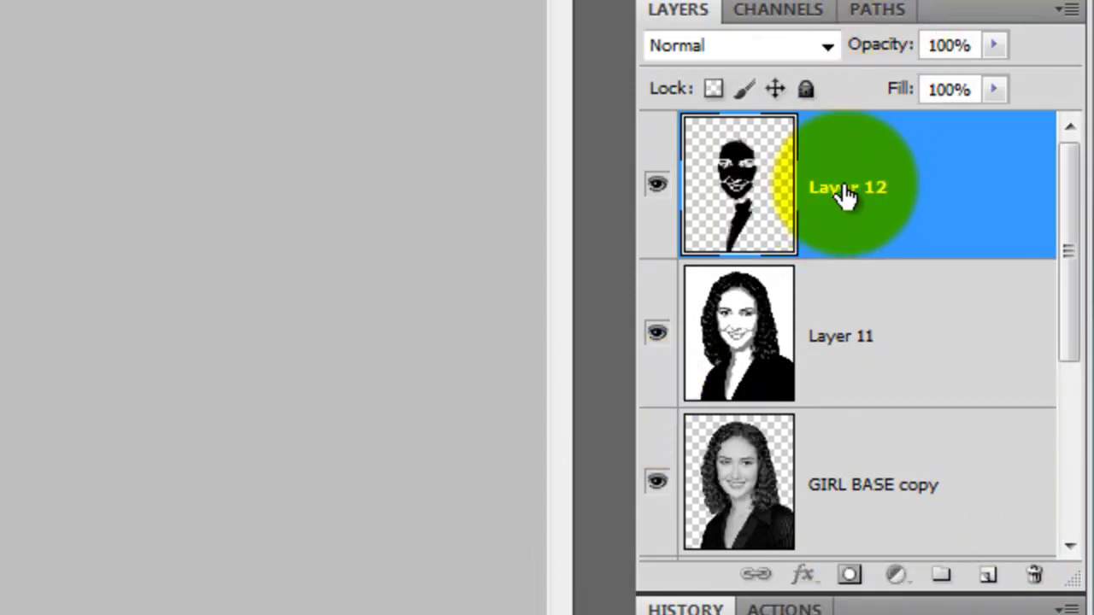
pyautogui.doubleClick(845, 195)
pyautogui.press('BackSpace')
pyautogui.write('HIL')
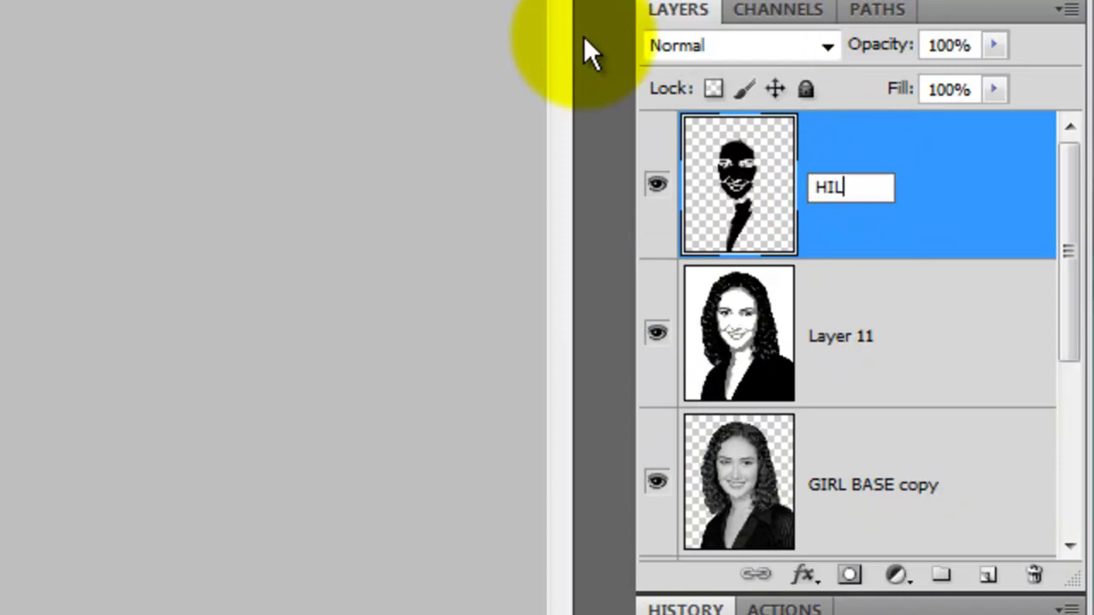
pyautogui.write('ITES')
pyautogui.press('Return')
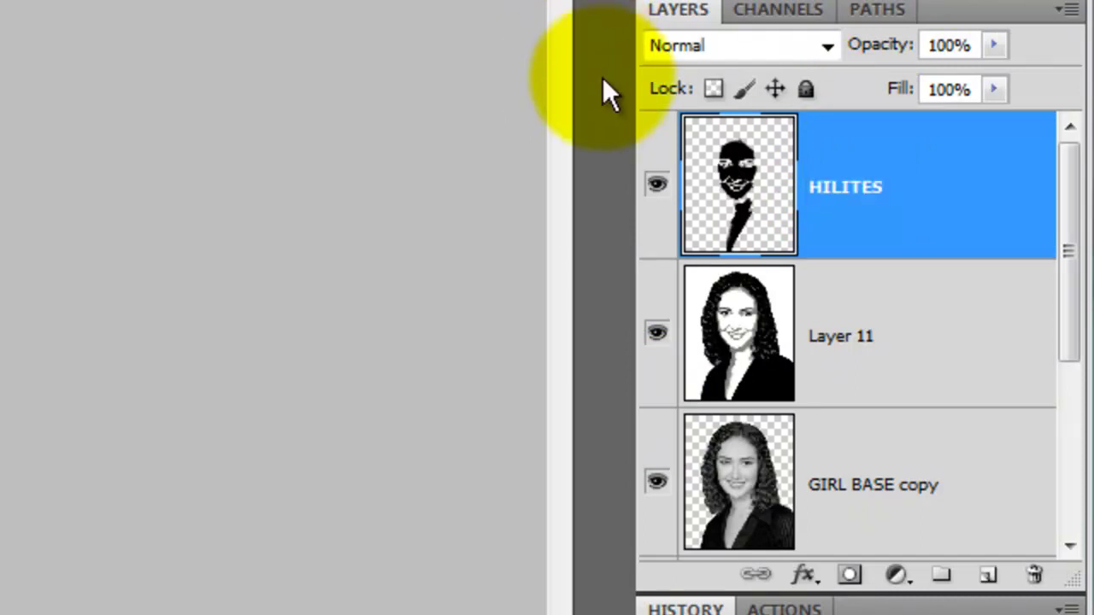
pyautogui.click(657, 185)
# - On Layer 11, select the white background and similar tones, then invert the selection
pyautogui.click(752, 342)
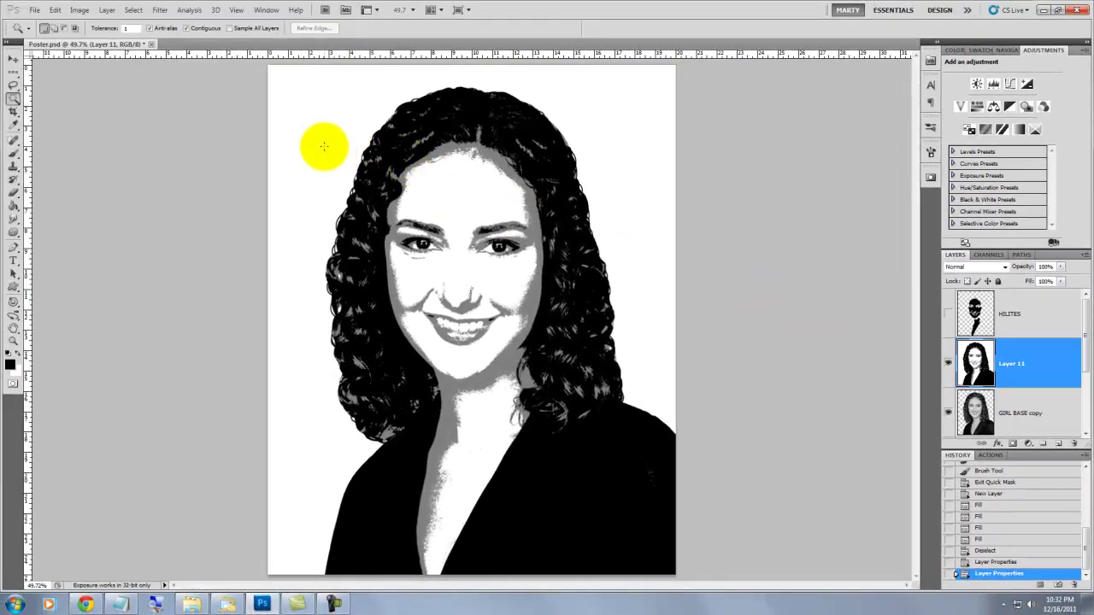
pyautogui.click(331, 149)
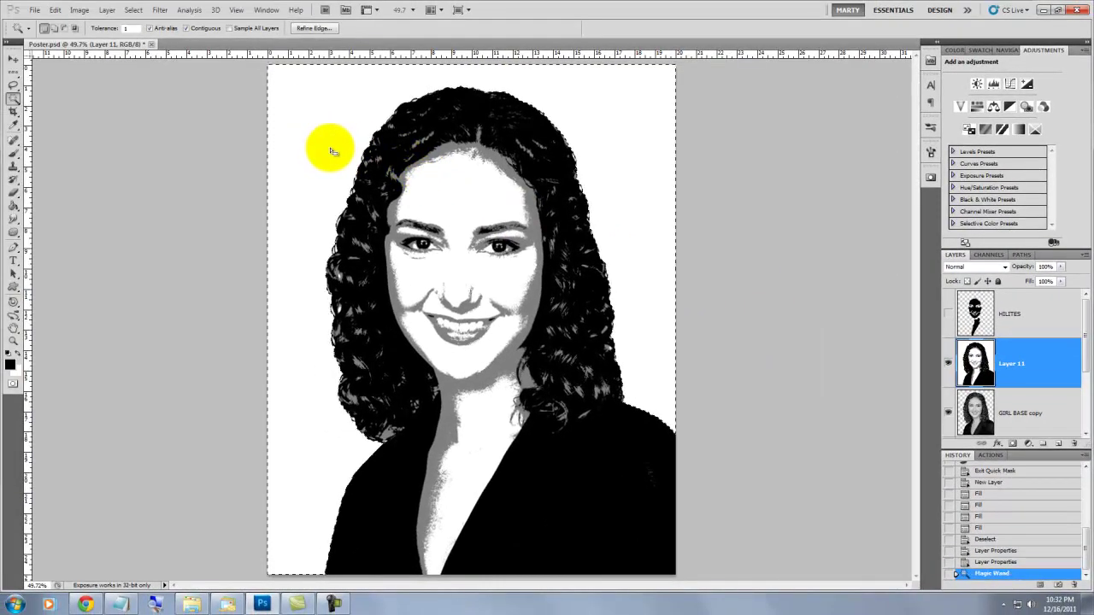
pyautogui.click(133, 10)
pyautogui.click(154, 162)
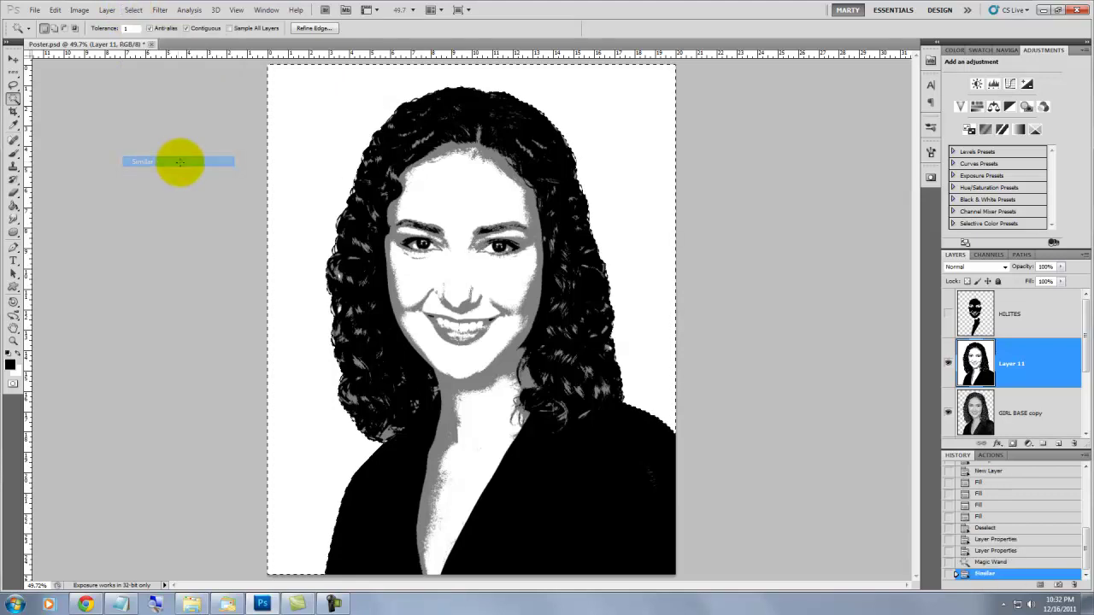
pyautogui.press('q')
pyautogui.press('q')
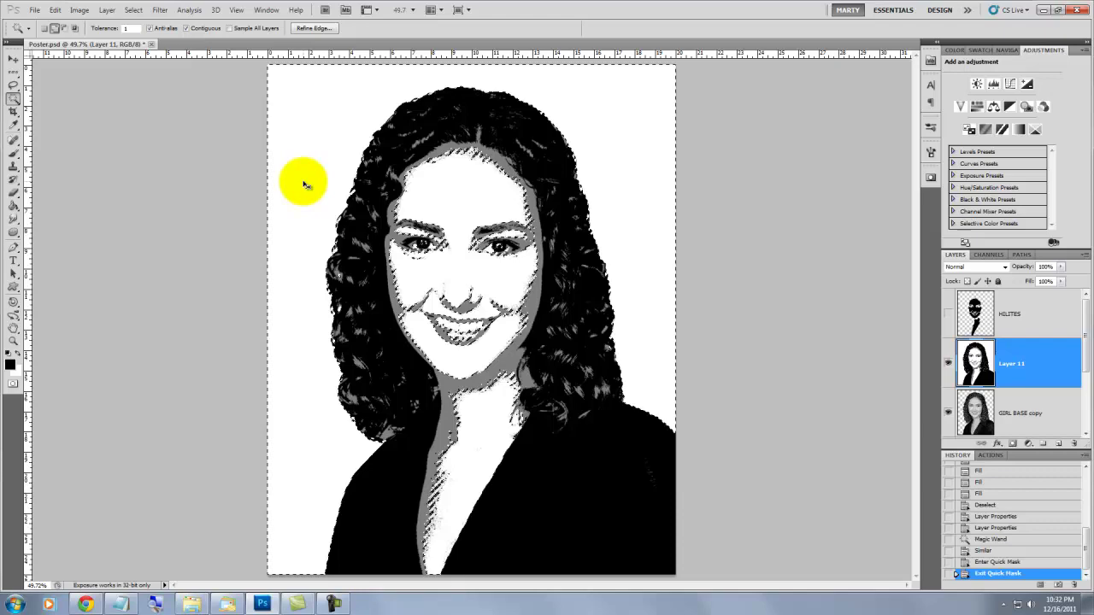
pyautogui.hotkey('ctrl', 'shift', 'i')
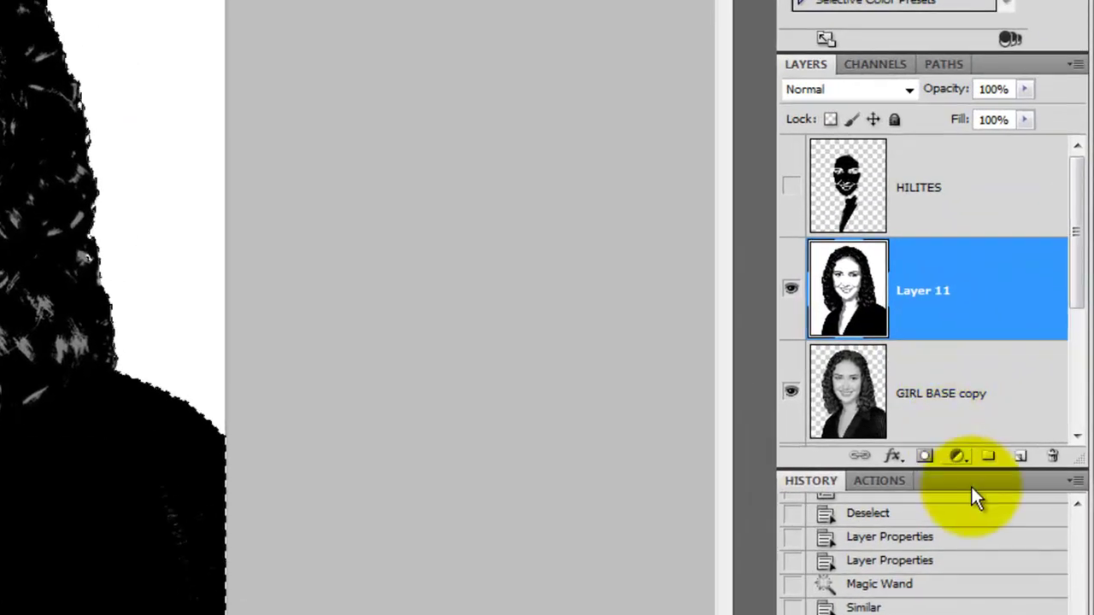
# - Fill the inverted selection black on a new layer named SHADOWS
pyautogui.click(1022, 457)
pyautogui.hotkey('alt', 'Delete')
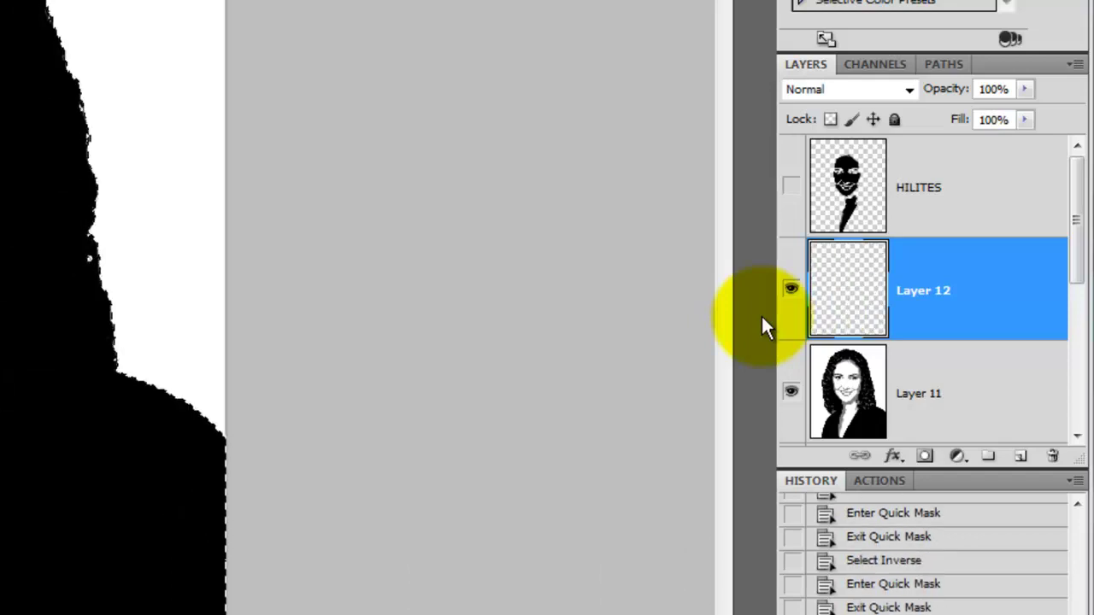
pyautogui.doubleClick(922, 292)
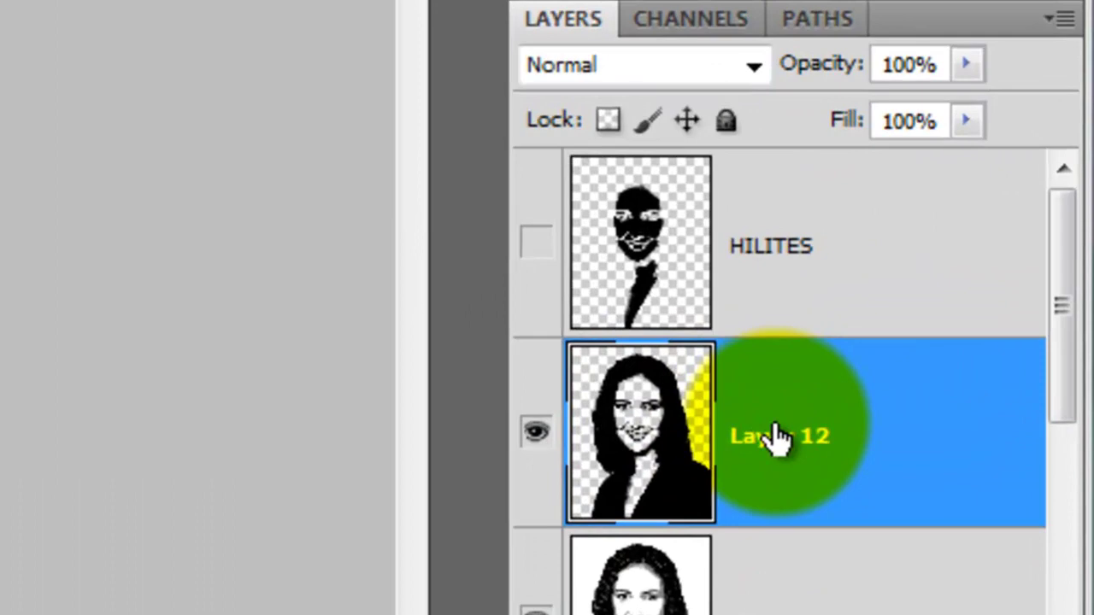
pyautogui.write('SHADO')
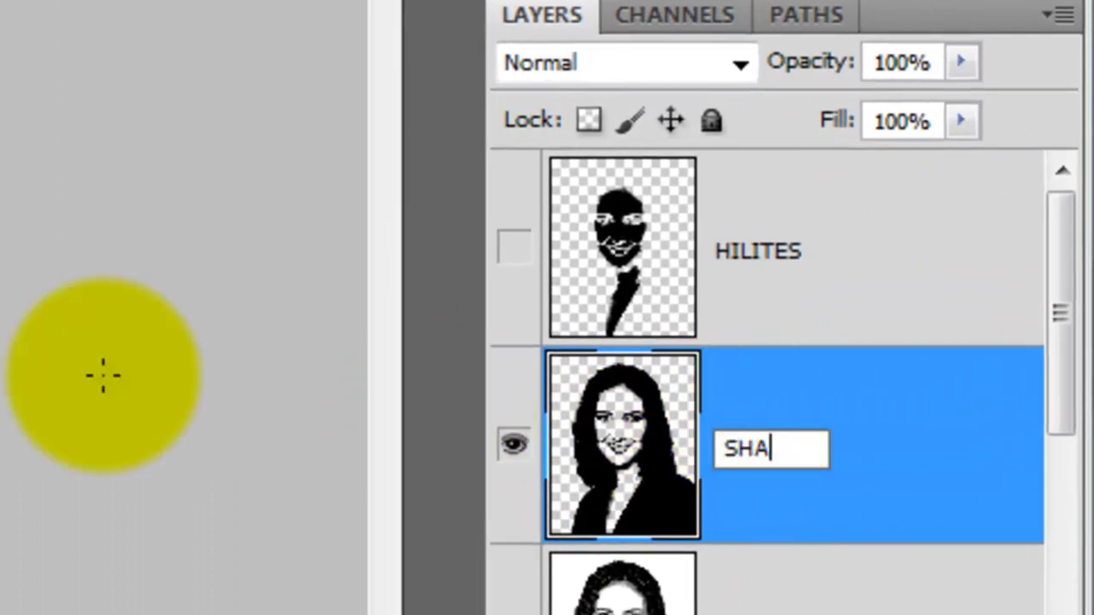
pyautogui.write('WS')
pyautogui.press('Return')
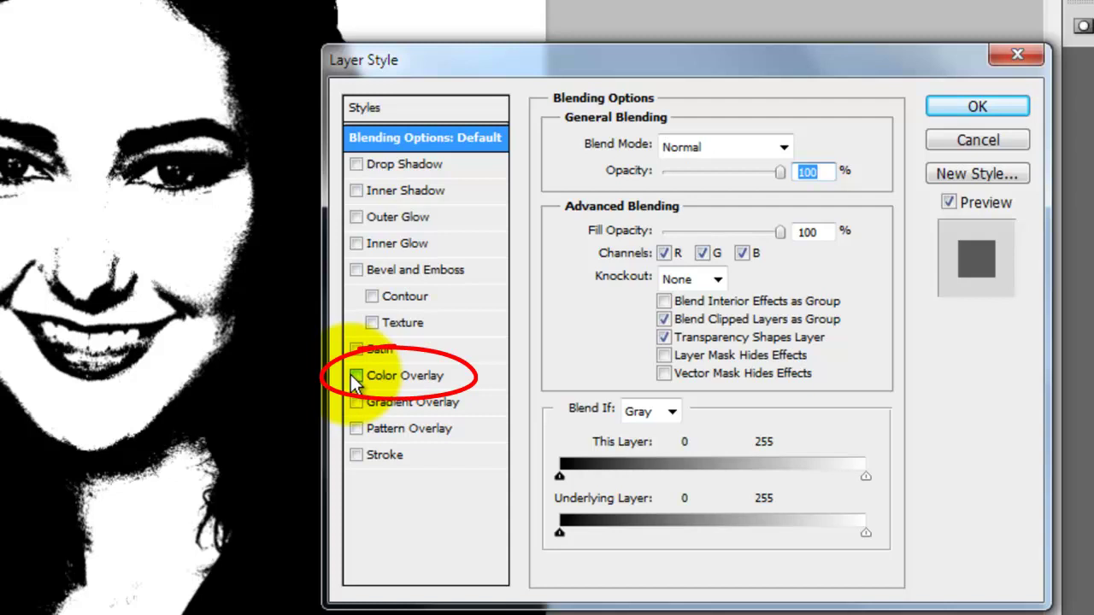
# - Give SHADOWS a blue #023EC6 Color Overlay and show HILITES again
pyautogui.click(352, 375)
pyautogui.click(395, 375)
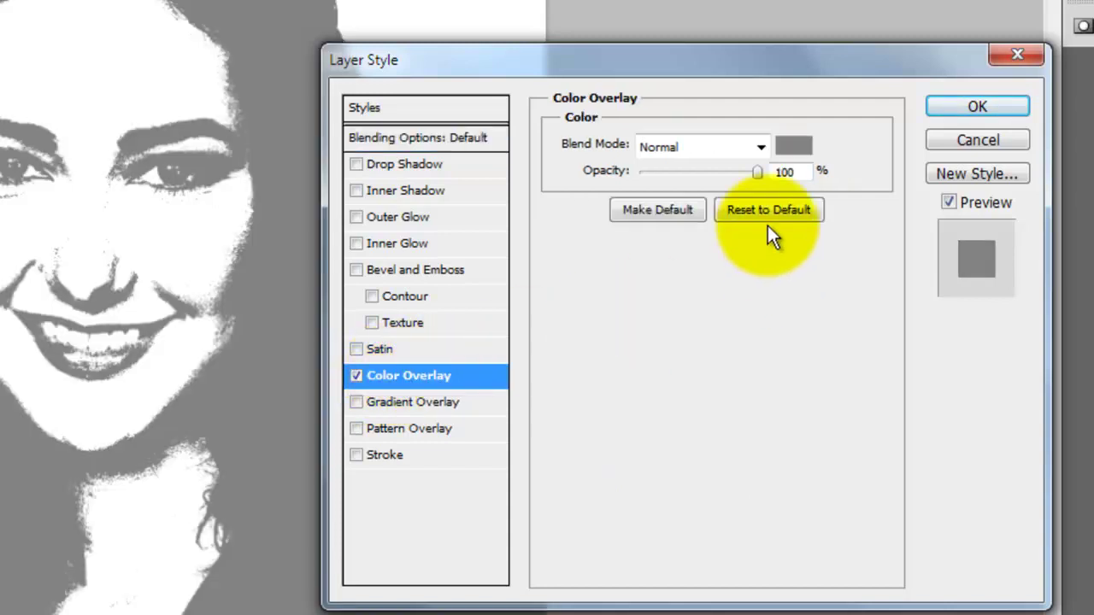
pyautogui.click(794, 146)
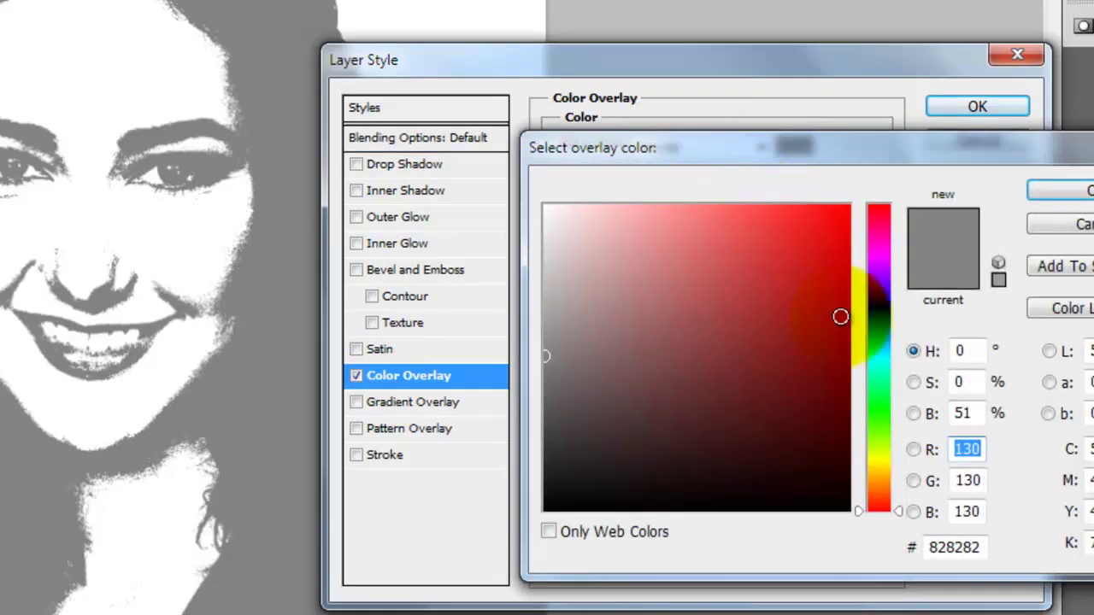
pyautogui.click(949, 543)
pyautogui.write('023EC6')
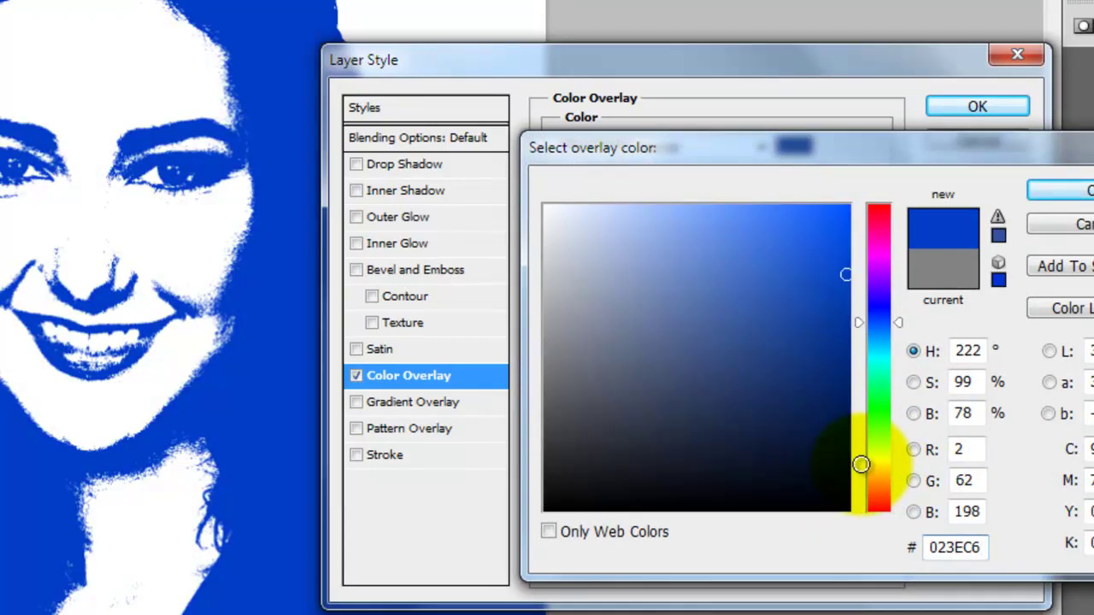
pyautogui.click(1073, 190)
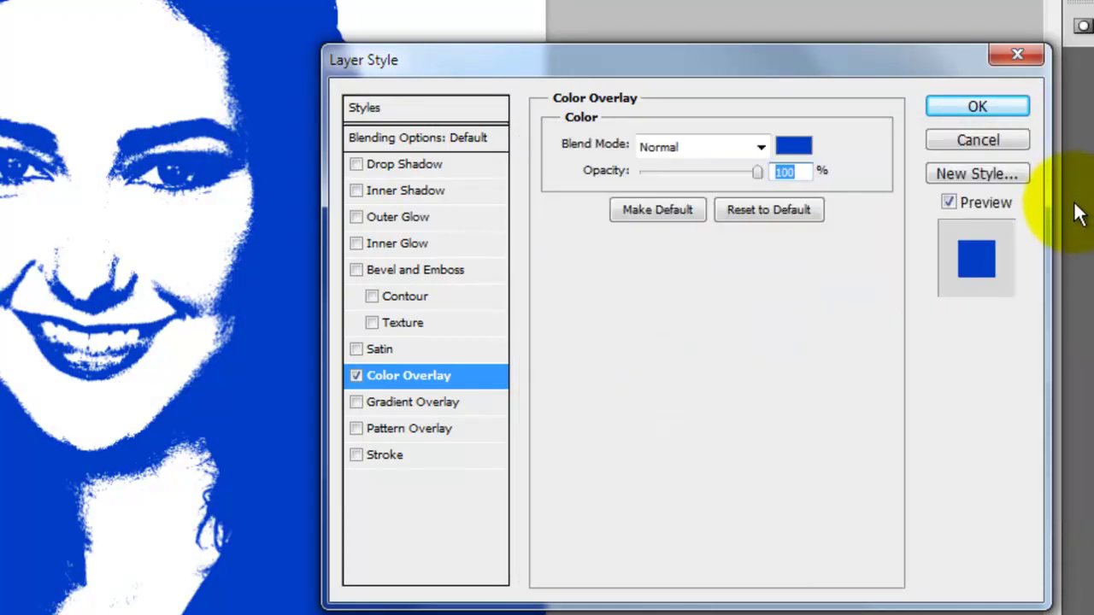
pyautogui.click(977, 108)
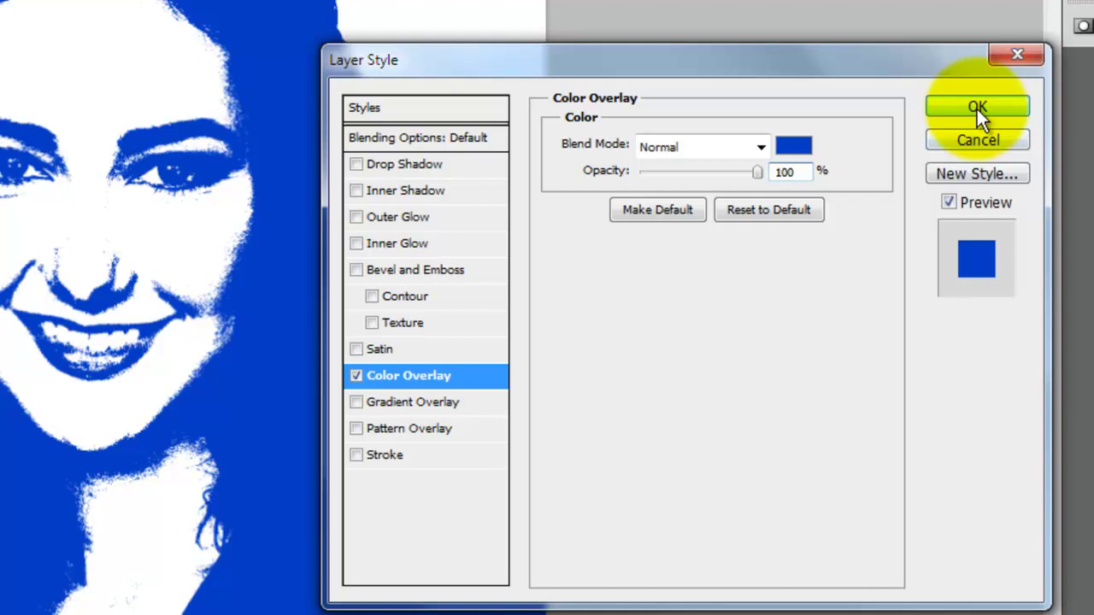
pyautogui.click(977, 109)
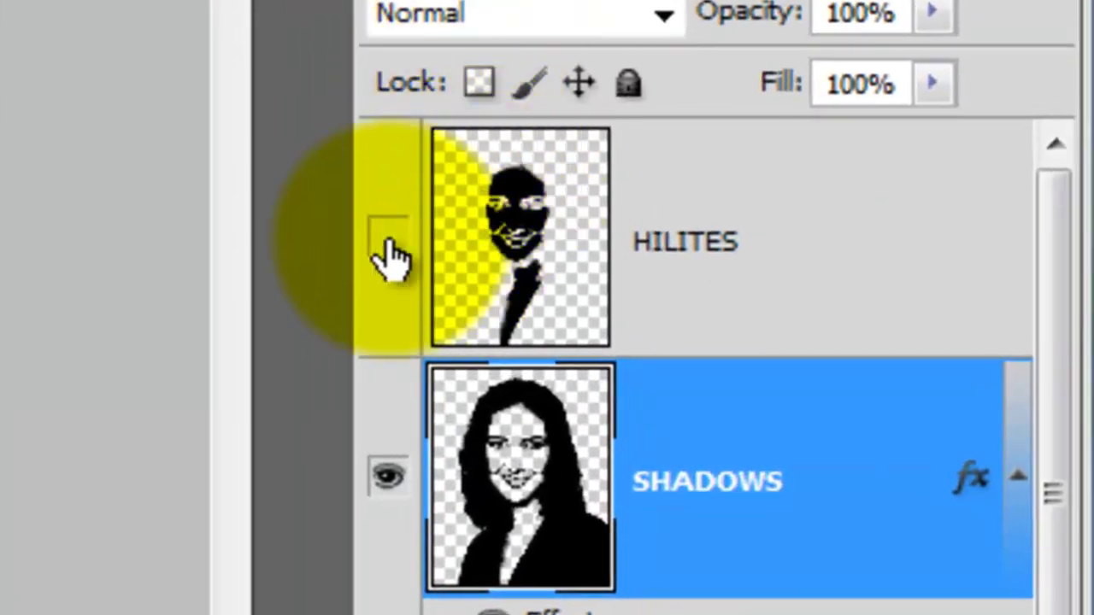
pyautogui.click(387, 240)
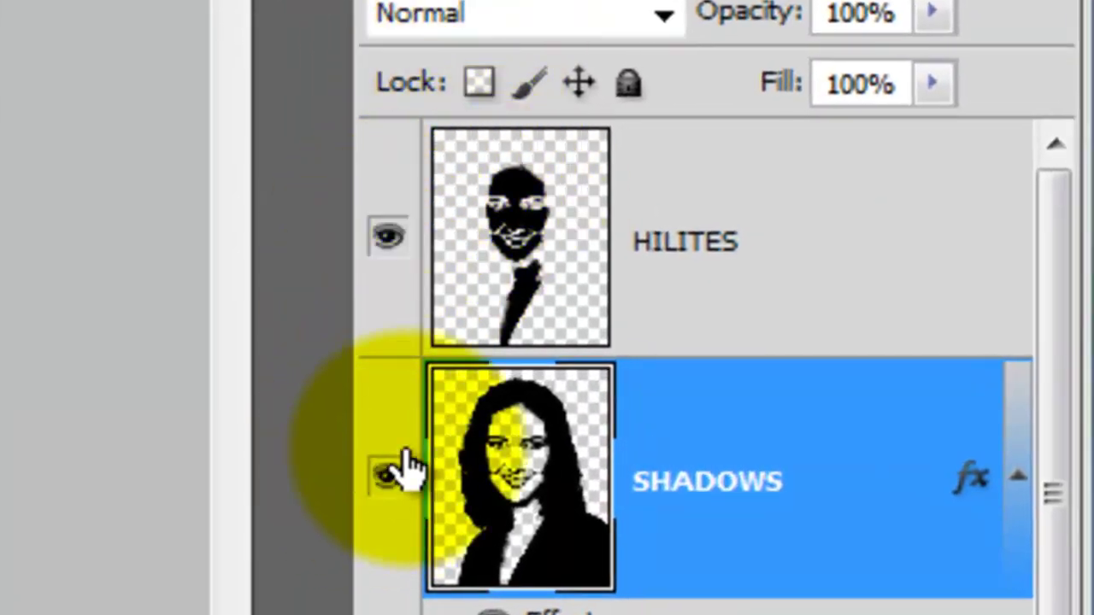
# - Apply a mint-green #67FCB4 Color Overlay to the HILITES layer
pyautogui.click(655, 313)
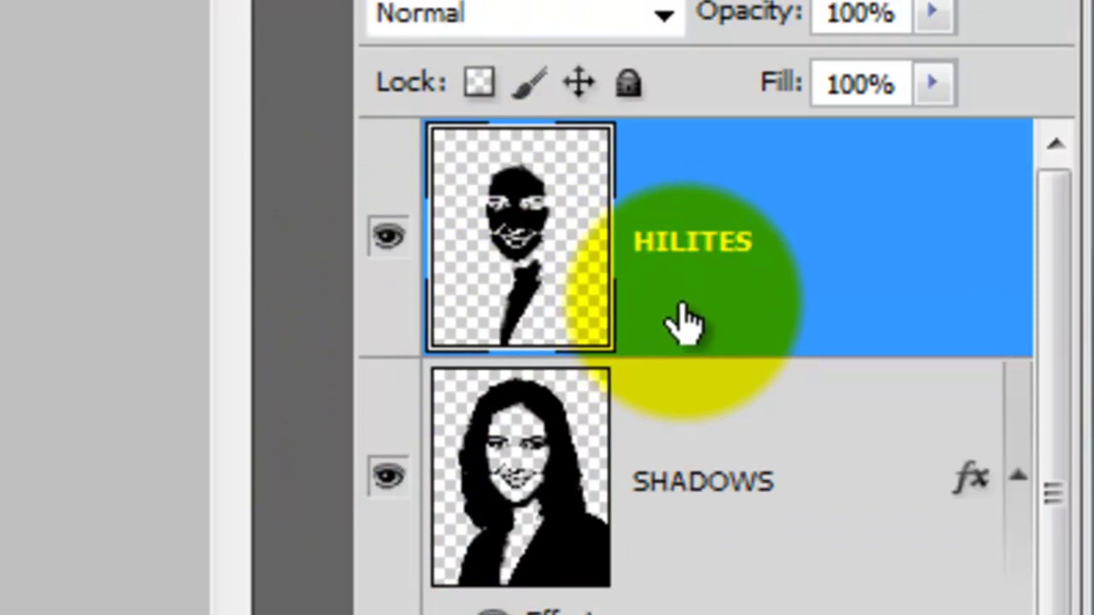
pyautogui.doubleClick(684, 321)
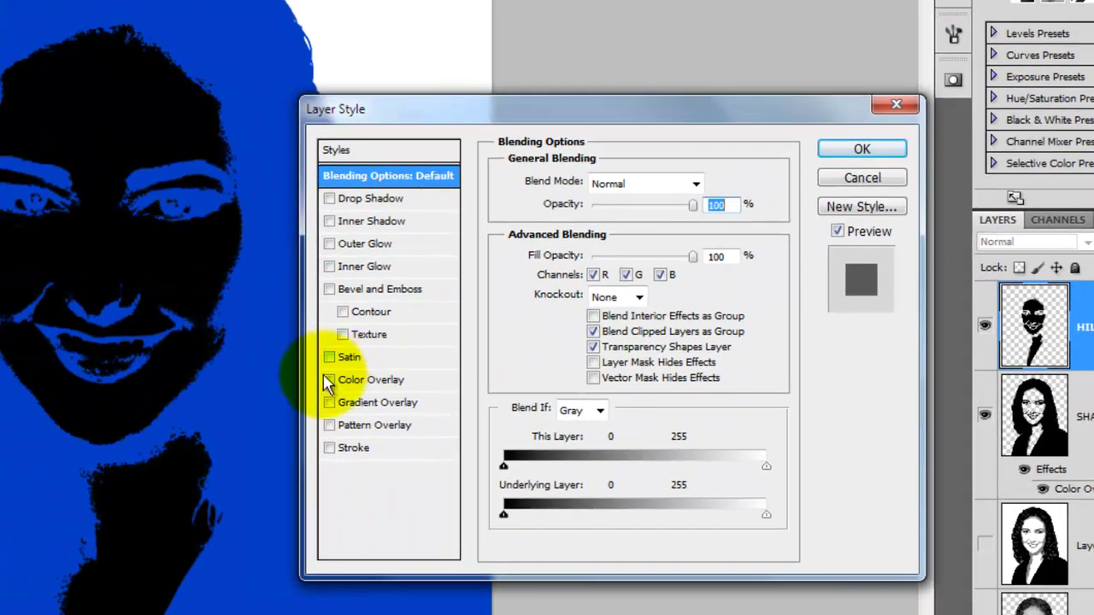
pyautogui.click(351, 381)
pyautogui.click(357, 382)
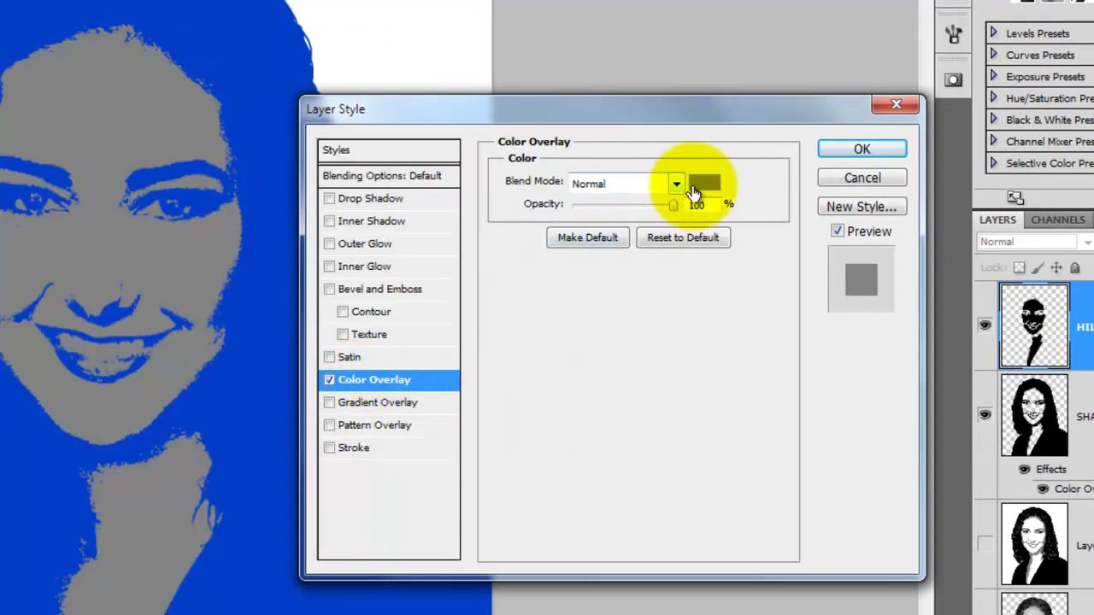
pyautogui.click(694, 186)
pyautogui.click(865, 526)
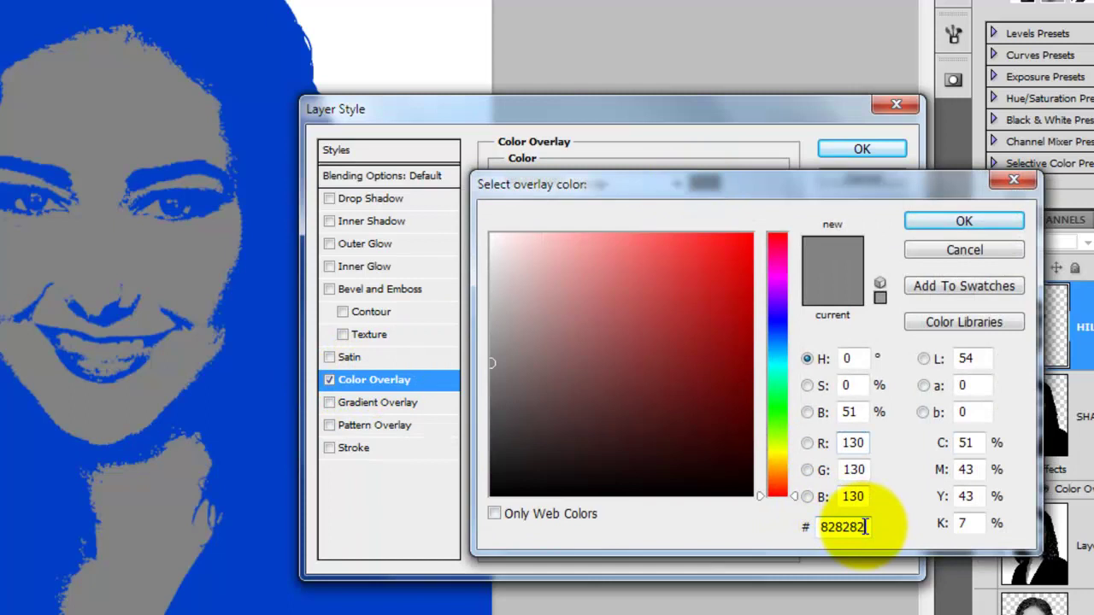
pyautogui.moveTo(865, 526); pyautogui.dragTo(761, 517)
pyautogui.write('67')
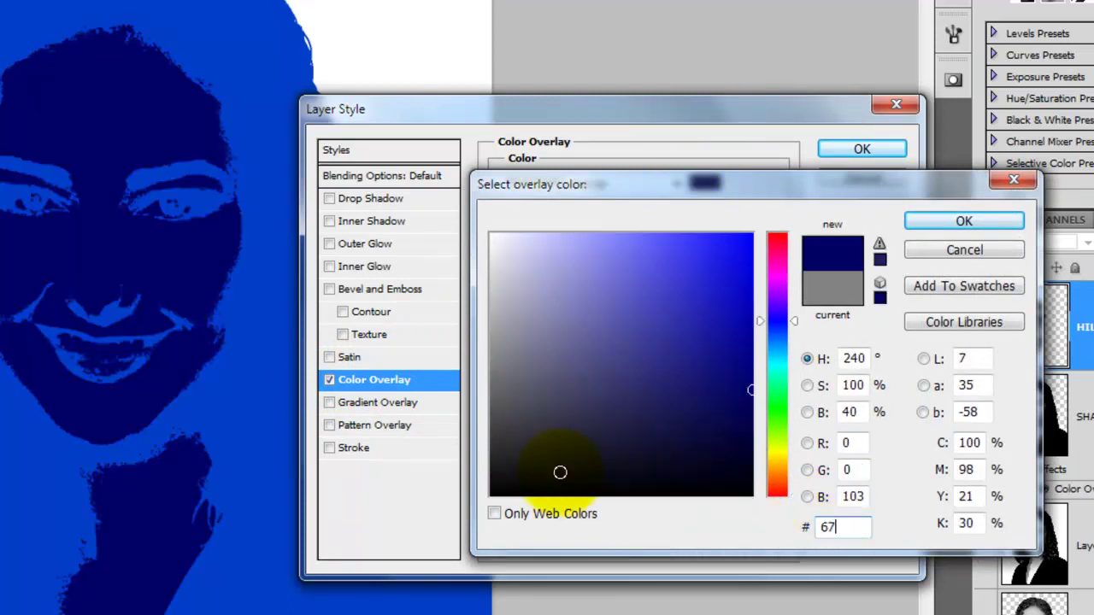
pyautogui.write('FCB4')
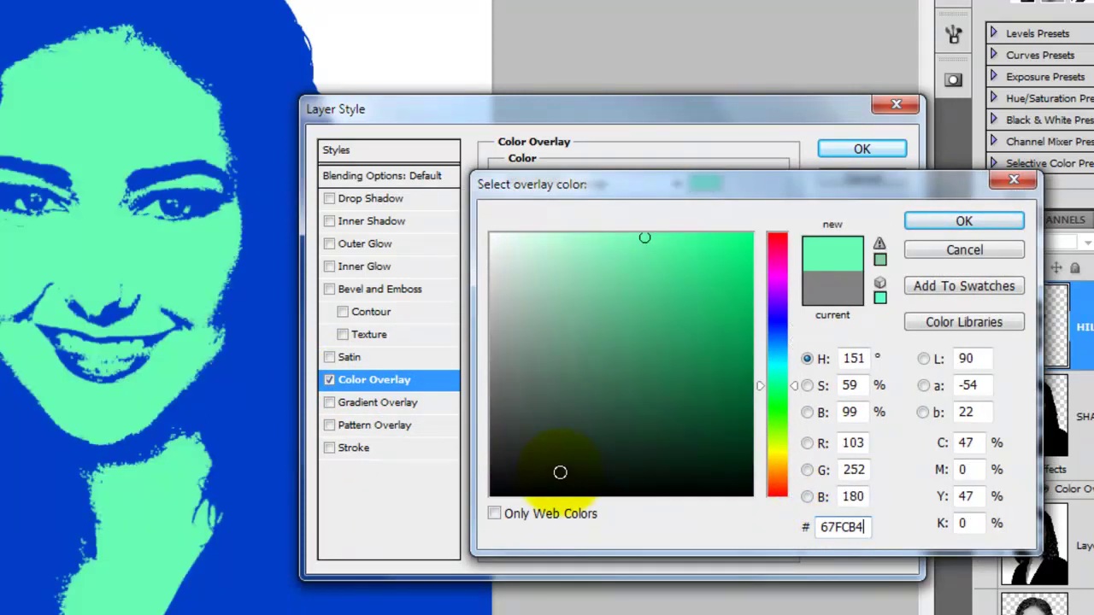
pyautogui.click(964, 220)
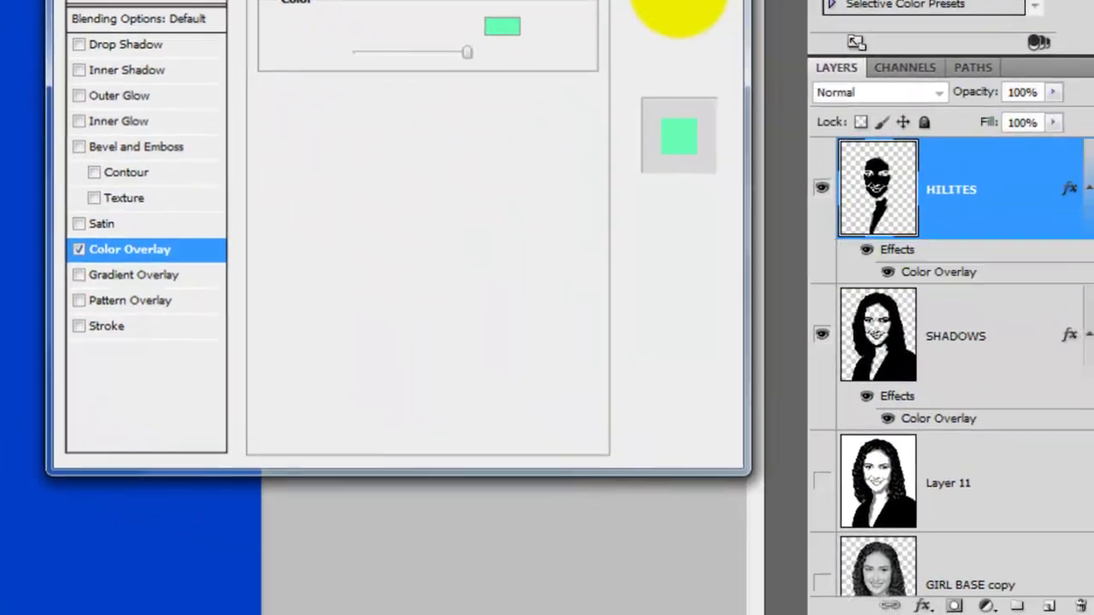
pyautogui.click(843, 135)
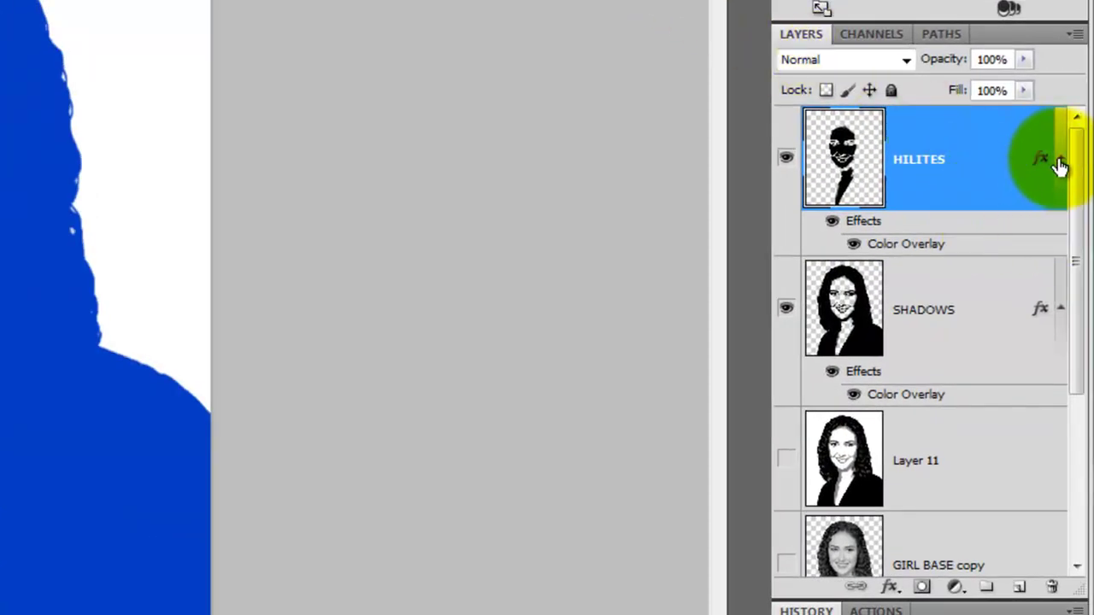
# - Put HILITES and SHADOWS into a new group named GIRL
pyautogui.click(1060, 163)
pyautogui.click(1058, 263)
pyautogui.keyDown('shift'); pyautogui.click(966, 262); pyautogui.keyUp('shift')
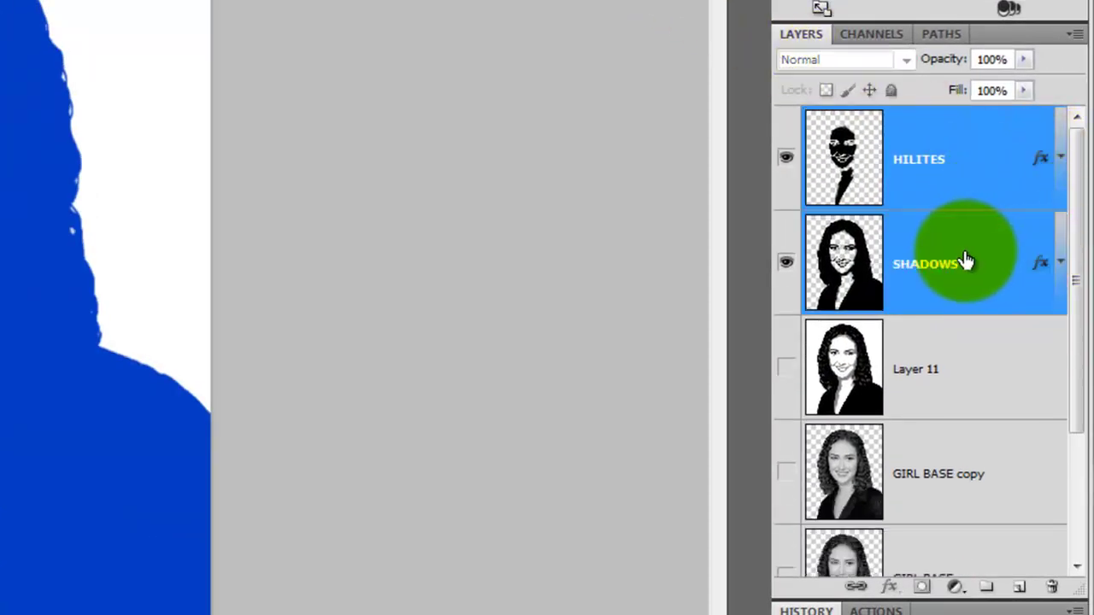
pyautogui.moveTo(966, 262); pyautogui.dragTo(987, 588)
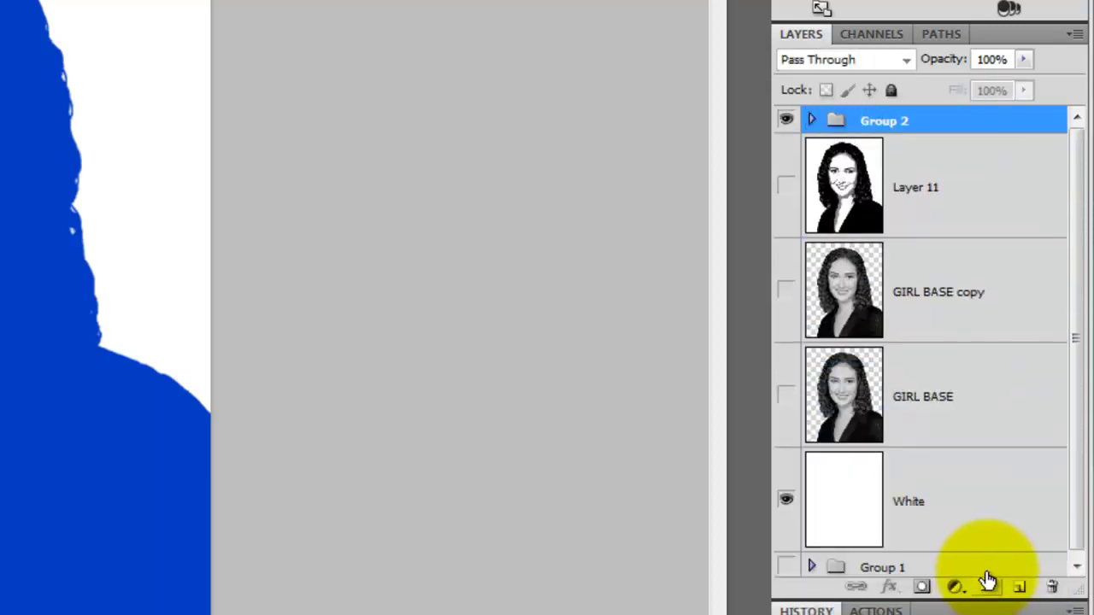
pyautogui.doubleClick(887, 122)
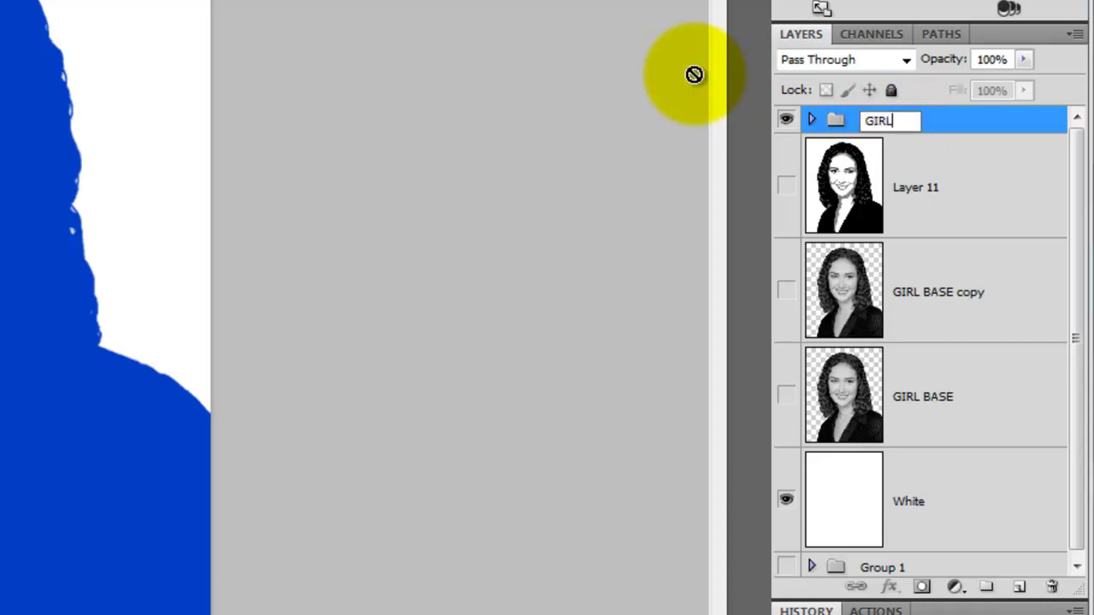
pyautogui.click(850, 112)
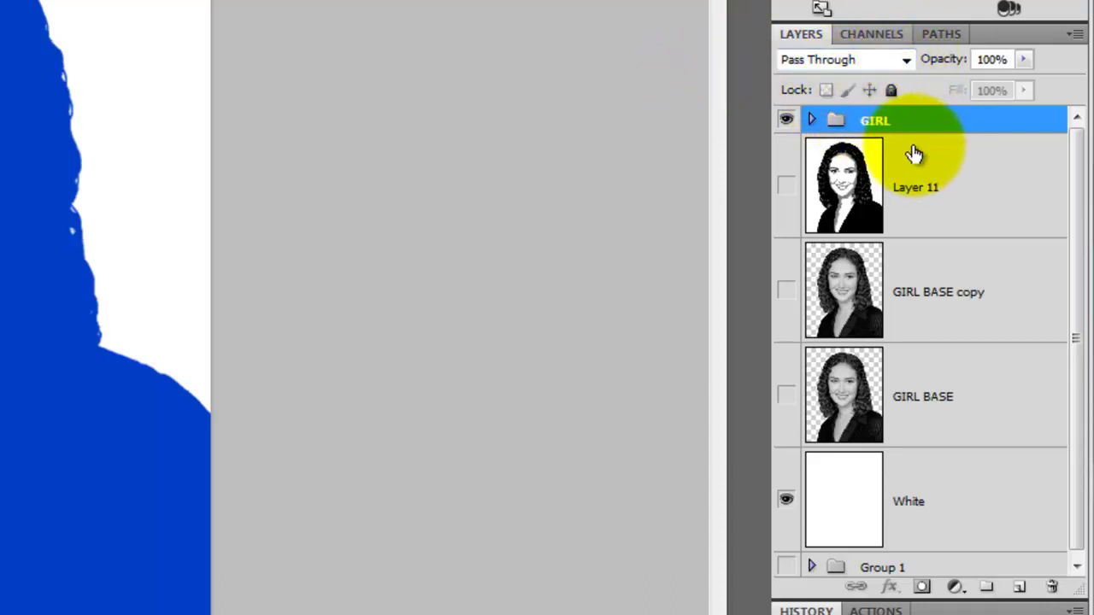
# - Group Layer 11, GIRL BASE copy and GIRL BASE into a group named ORIG
pyautogui.click(949, 204)
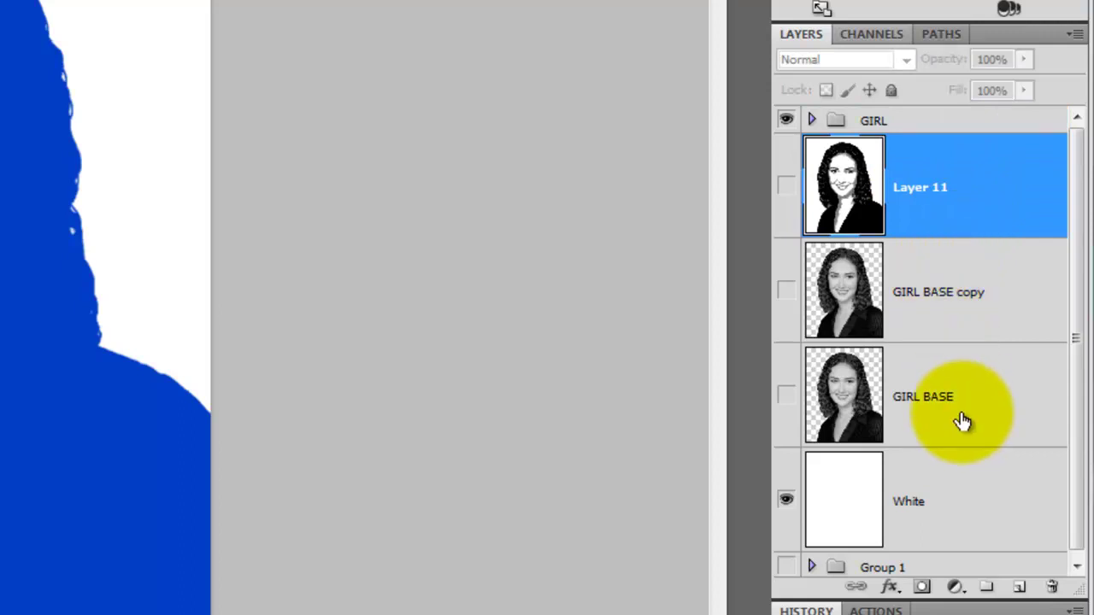
pyautogui.keyDown('shift'); pyautogui.click(963, 421); pyautogui.keyUp('shift')
pyautogui.moveTo(950, 422); pyautogui.dragTo(987, 587)
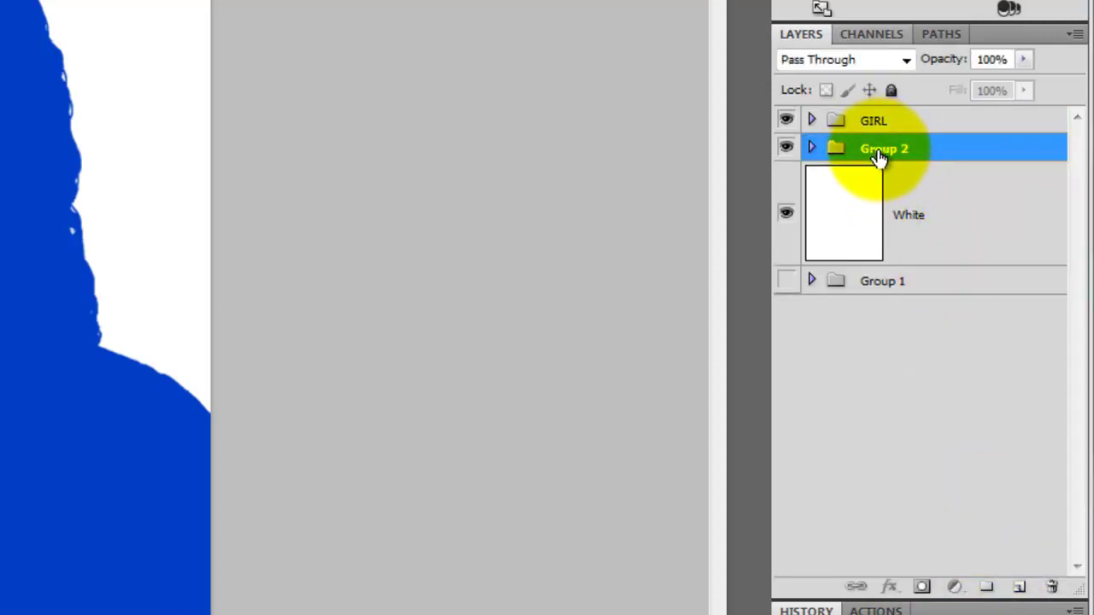
pyautogui.doubleClick(880, 152)
pyautogui.write('ORIG')
pyautogui.press('Return')
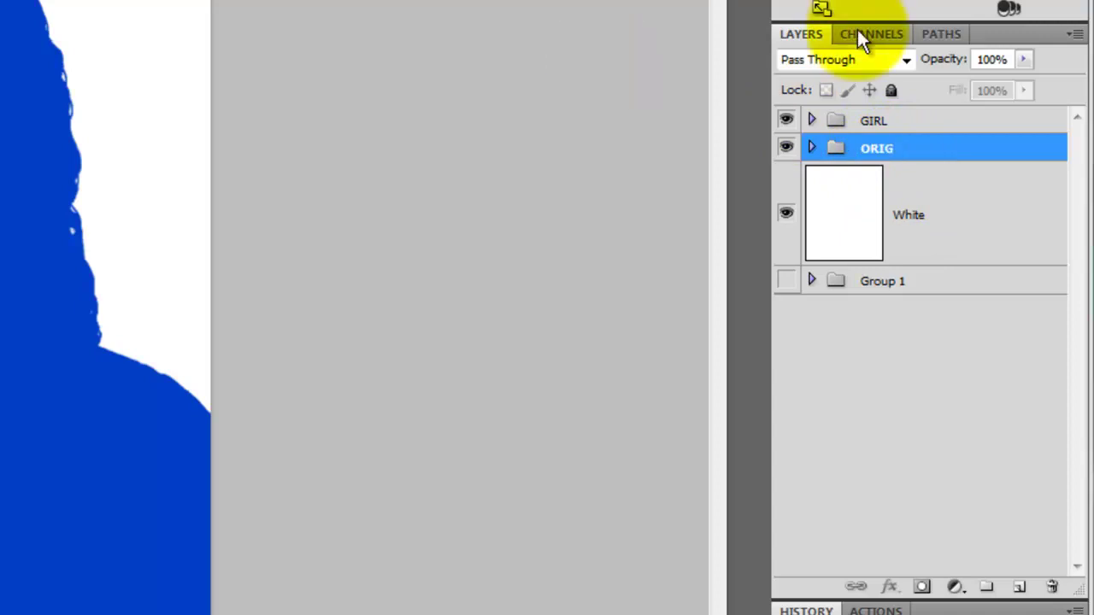
# - Hide the ORIG group and move the White layer above it
pyautogui.click(811, 124)
pyautogui.click(881, 126)
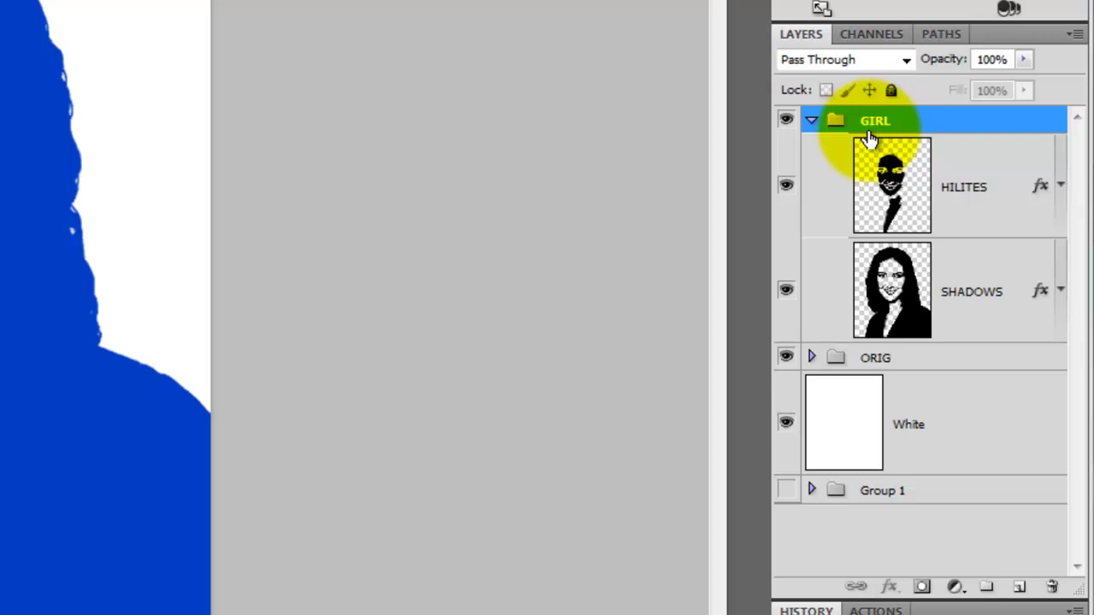
pyautogui.click(785, 357)
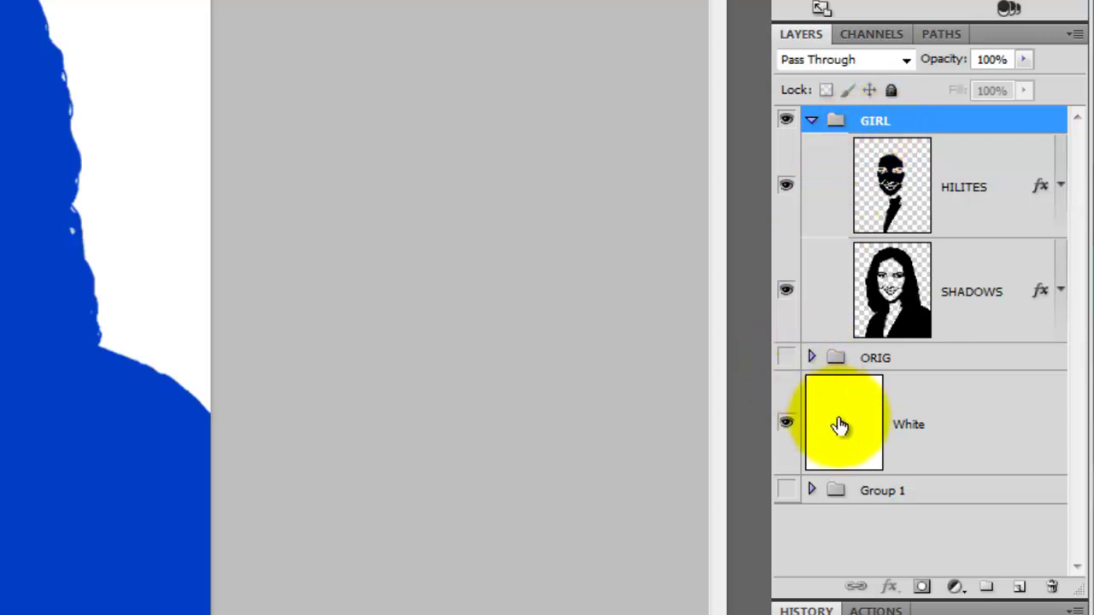
pyautogui.moveTo(841, 425); pyautogui.dragTo(936, 359)
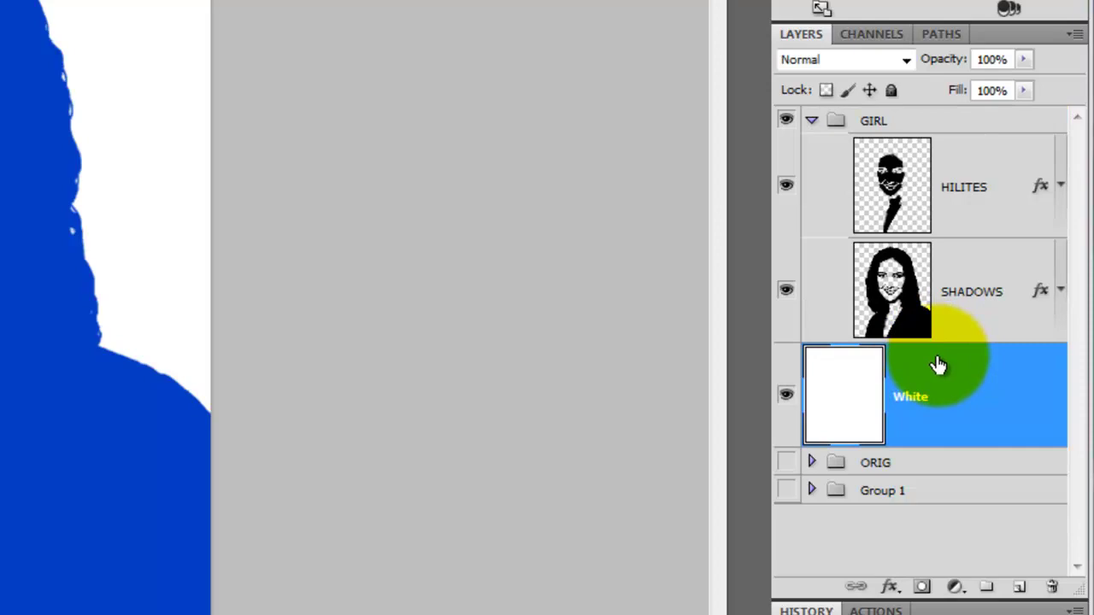
# - Draw a top-to-bottom Spectrum rainbow gradient across the White layer
pyautogui.click(858, 388)
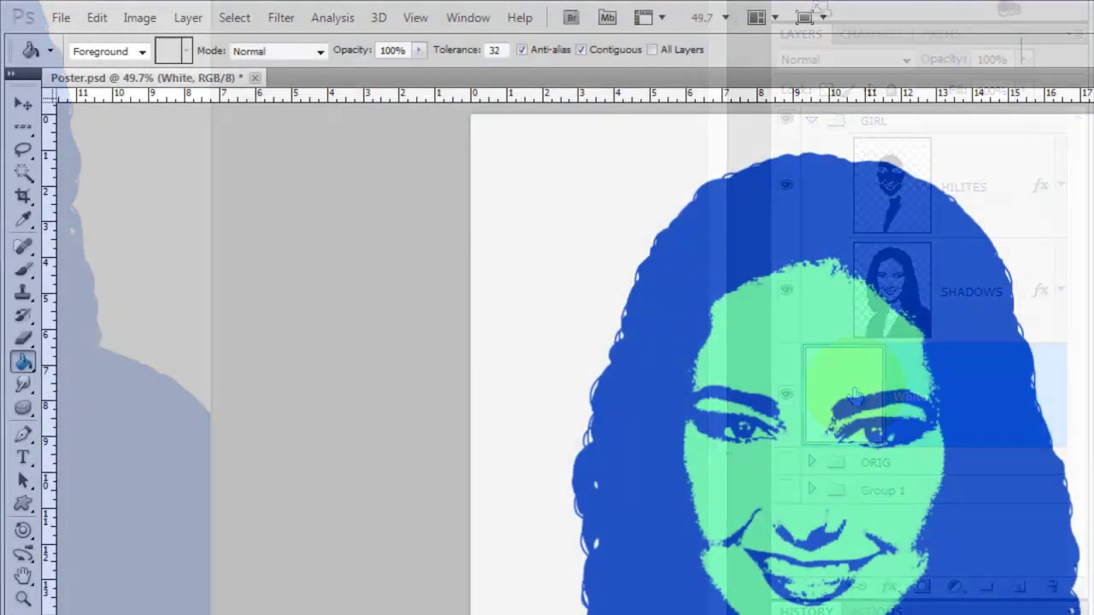
pyautogui.click(23, 361)
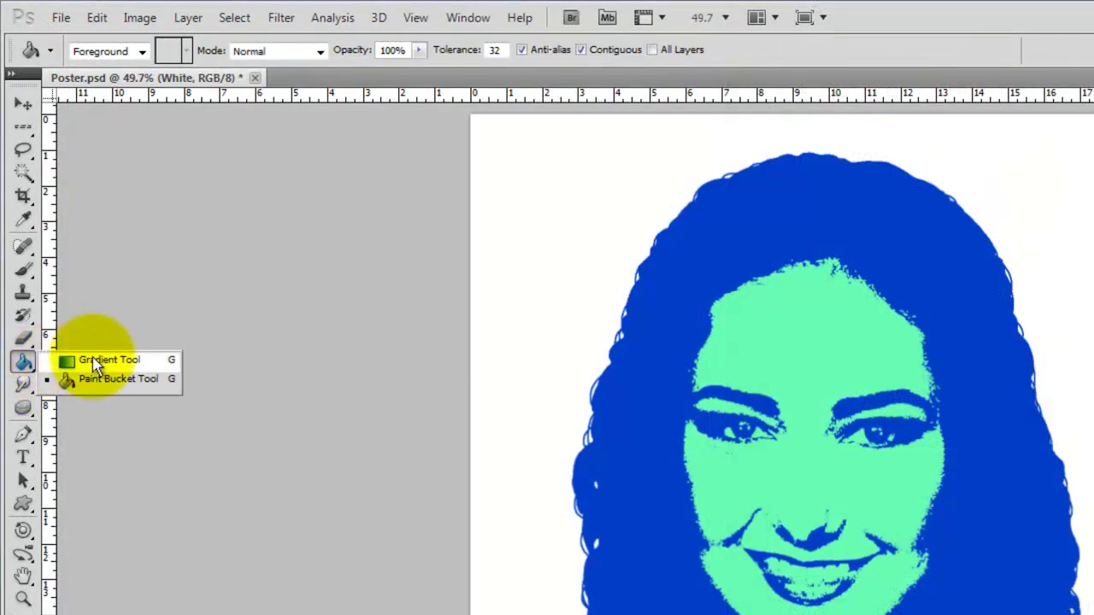
pyautogui.click(94, 366)
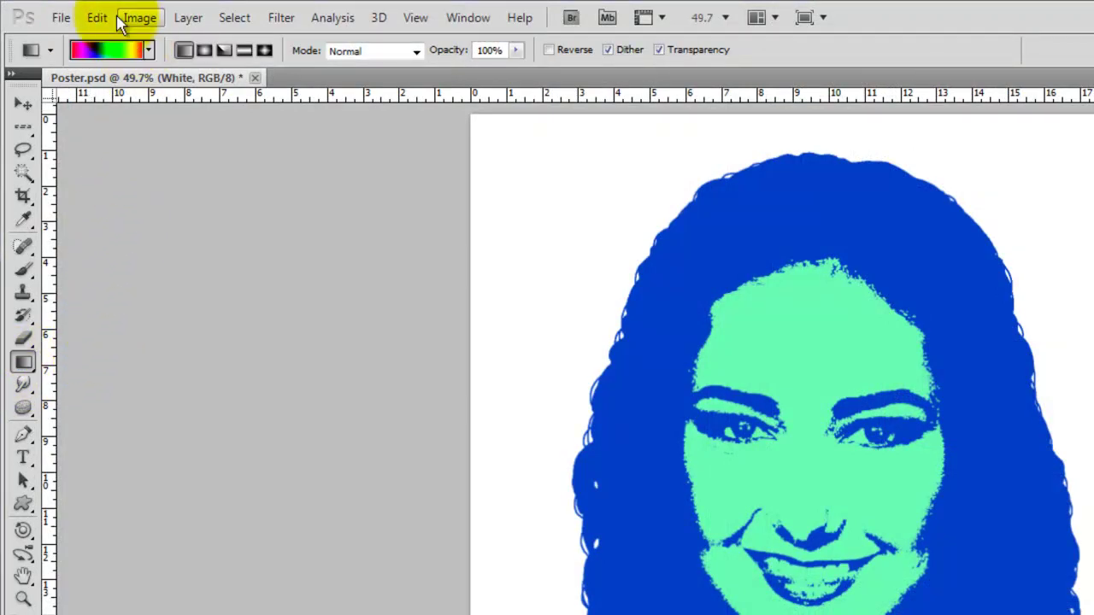
pyautogui.click(111, 50)
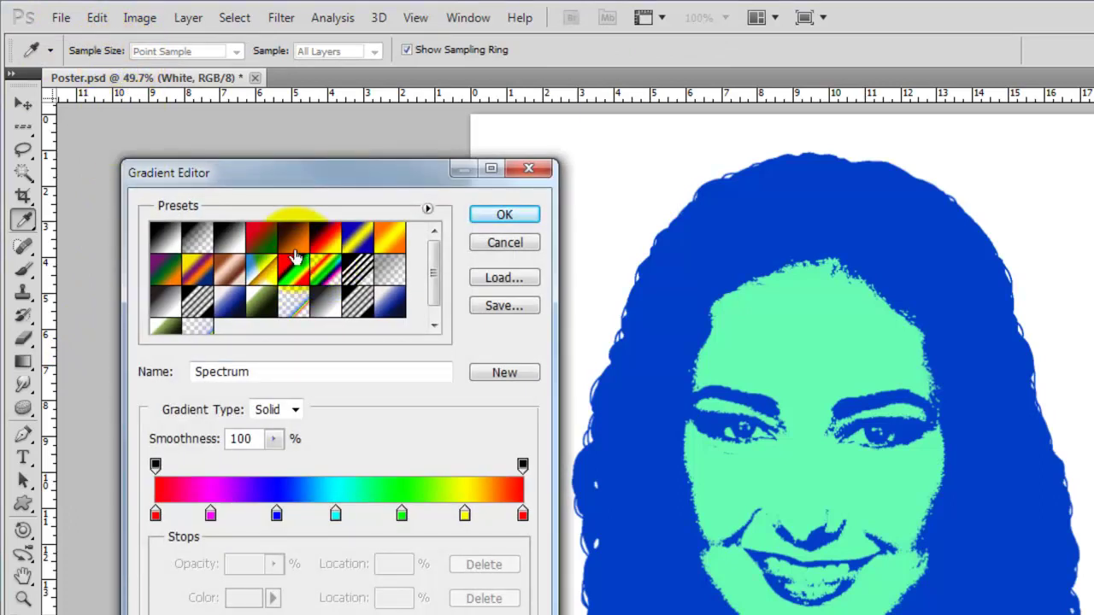
pyautogui.click(500, 214)
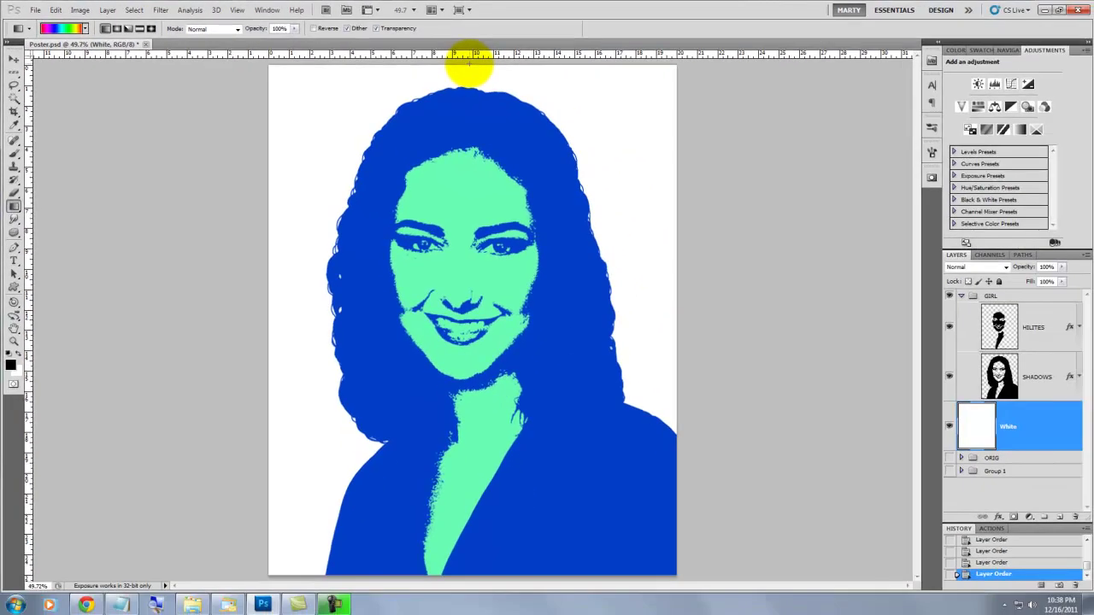
pyautogui.moveTo(822, 112); pyautogui.dragTo(773, 614)
pyautogui.moveTo(439, 540); pyautogui.dragTo(454, 576)
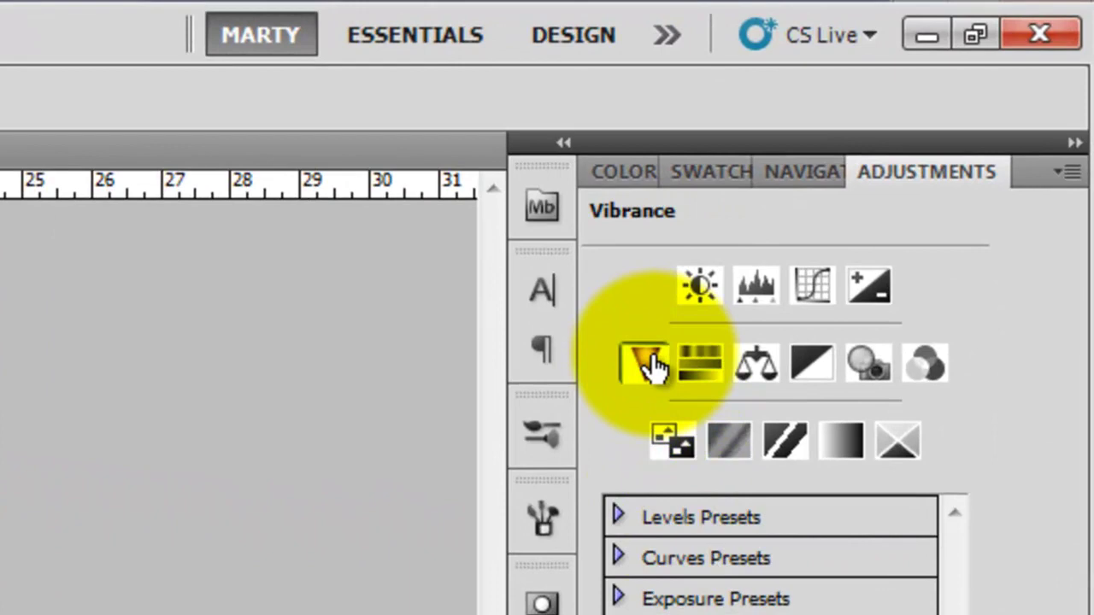
# - Add a Vibrance adjustment with Saturation set to -45
pyautogui.click(647, 364)
pyautogui.click(932, 354)
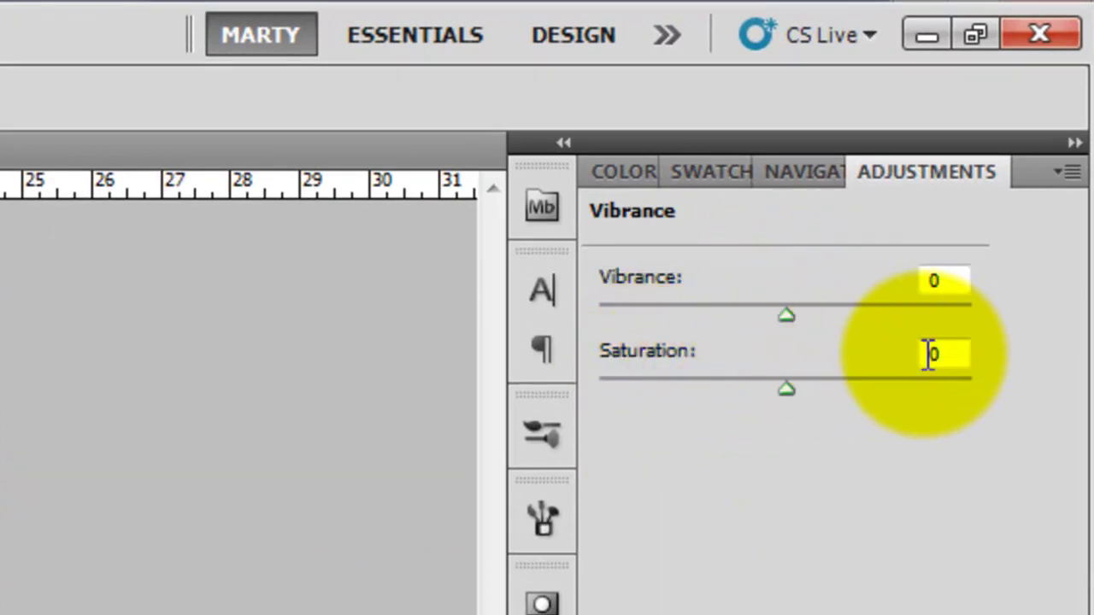
pyautogui.write('-45')
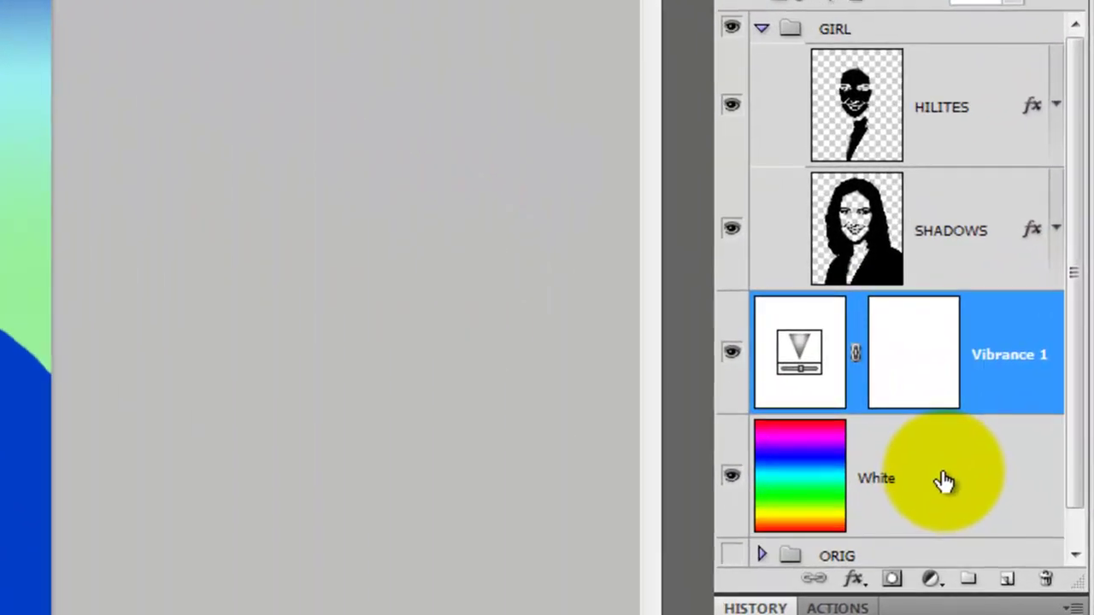
# - Group Vibrance 1 and the White layer into a group named BKG
pyautogui.keyDown('shift'); pyautogui.click(947, 481); pyautogui.keyUp('shift')
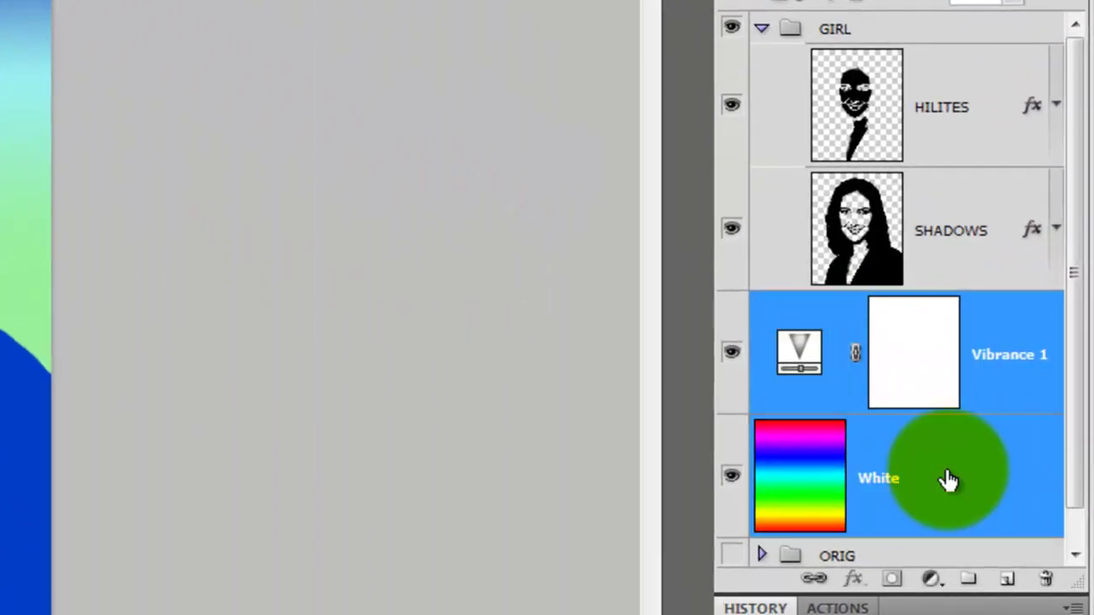
pyautogui.moveTo(949, 480); pyautogui.dragTo(971, 581)
pyautogui.doubleClick(846, 309)
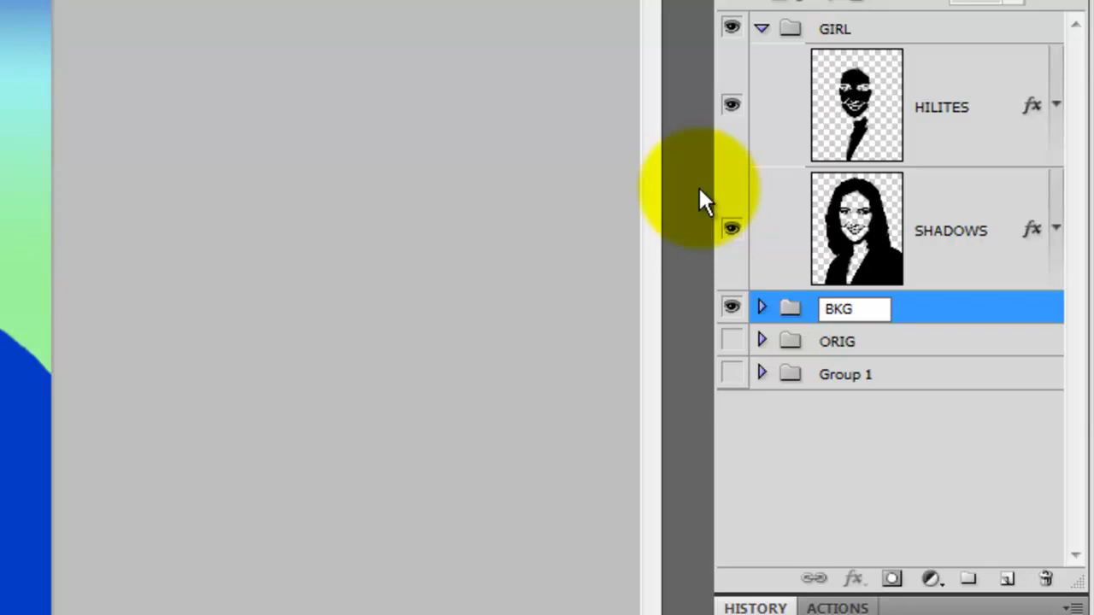
pyautogui.press('Return')
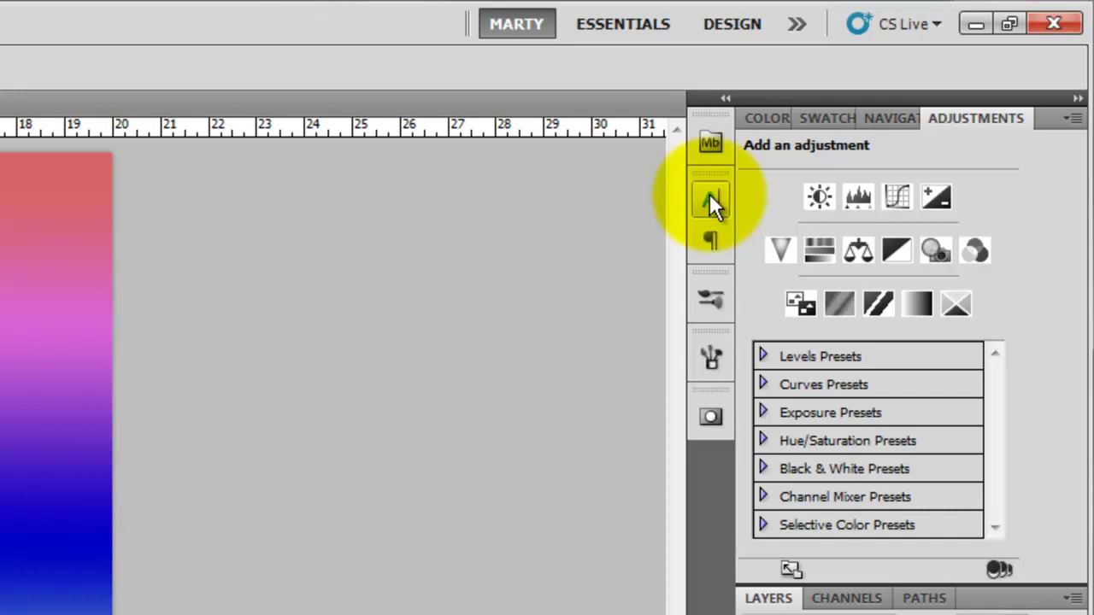
# - Set the SUZANNE text colour to #D327E2 via the Character panel
pyautogui.click(709, 202)
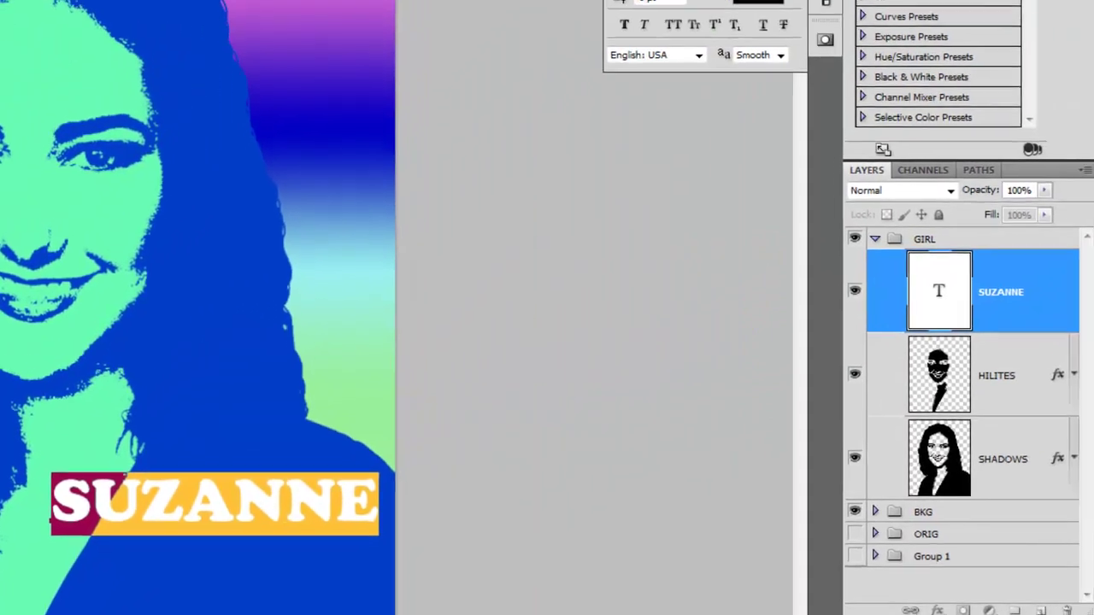
pyautogui.doubleClick(725, 457)
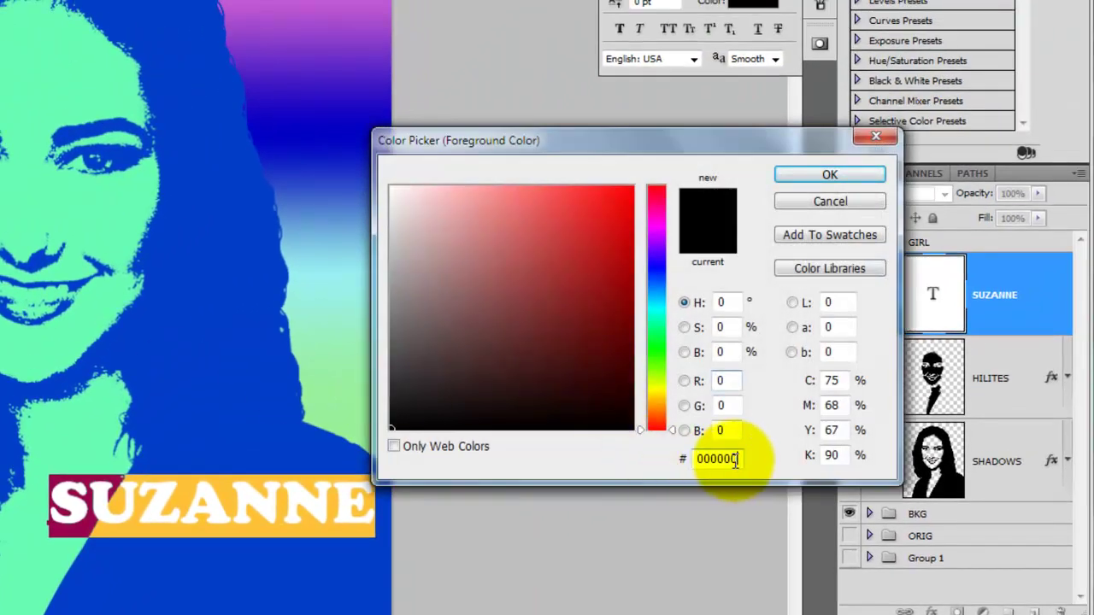
pyautogui.write('D327E2')
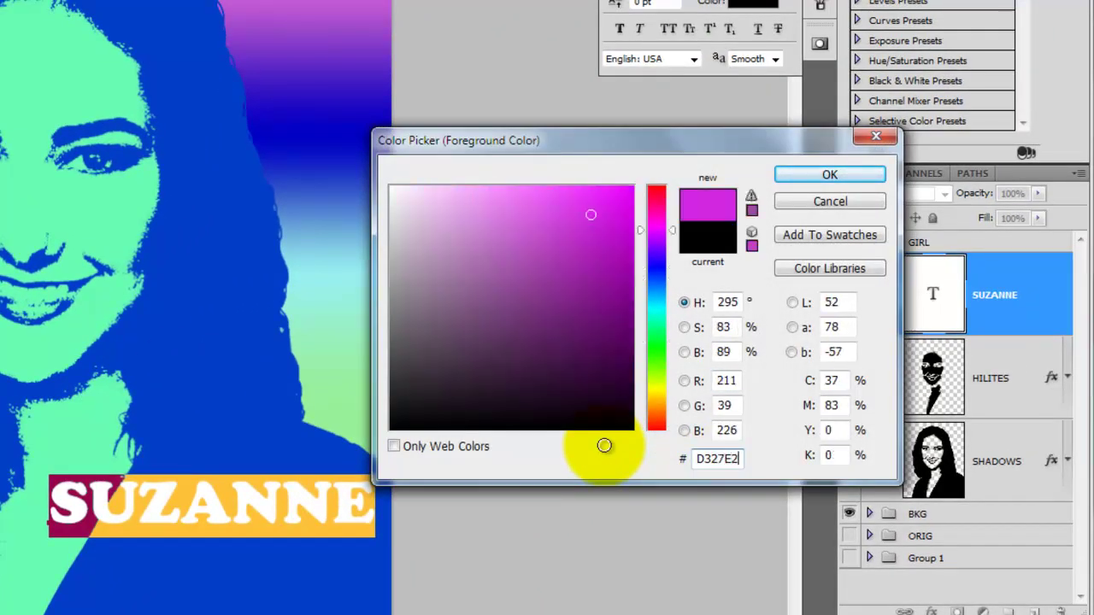
pyautogui.click(829, 174)
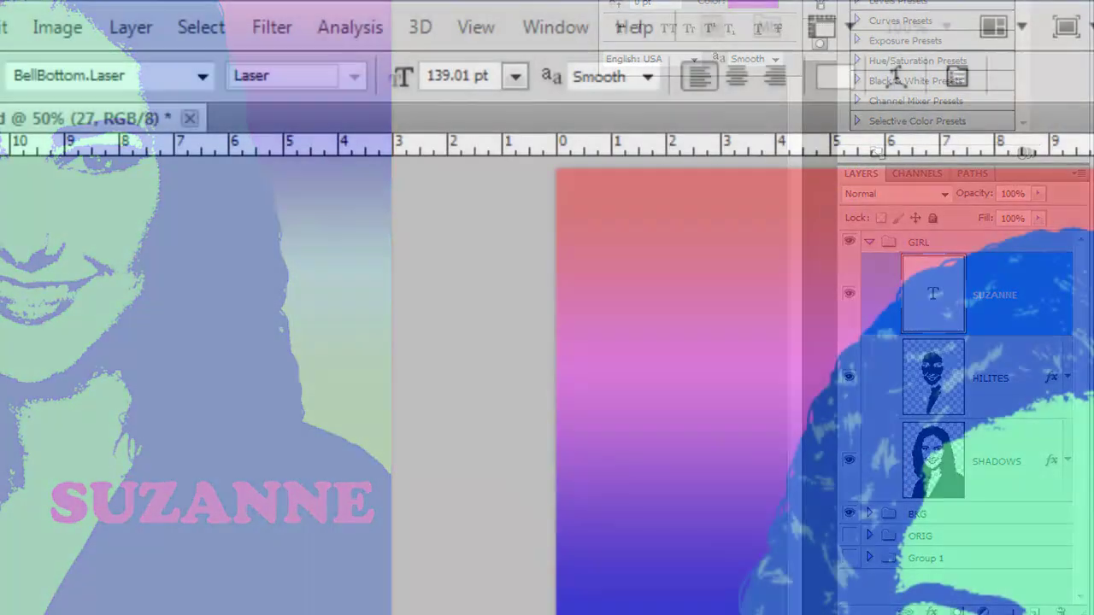
# - Apply magenta to the name text, rasterize the SUZANNE type layer, and begin Free Transform (Ctrl+T)
pyautogui.click(133, 28)
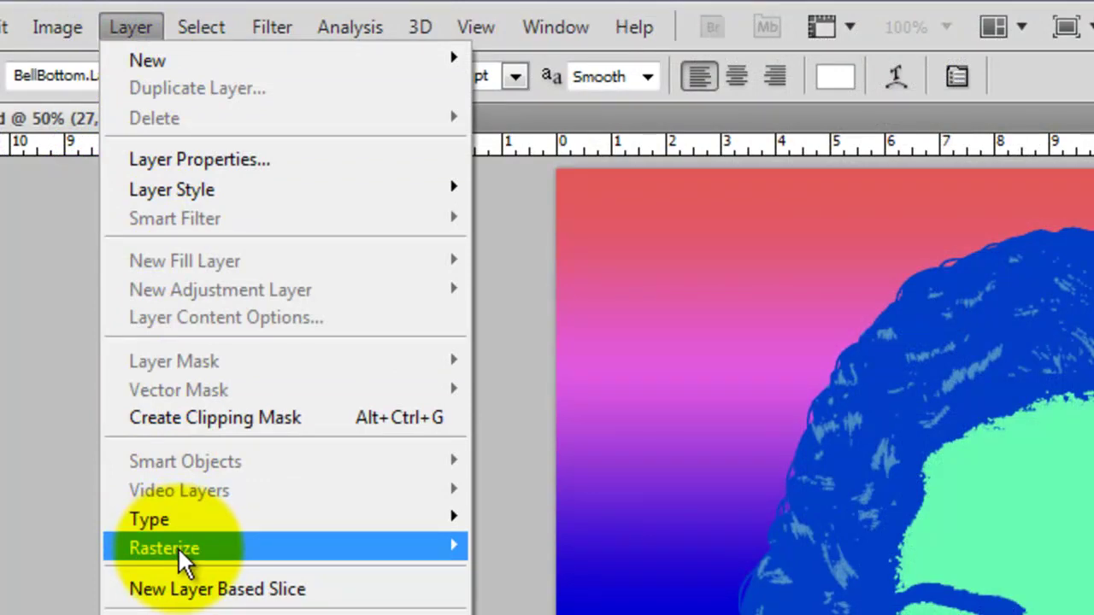
pyautogui.moveTo(180, 549)
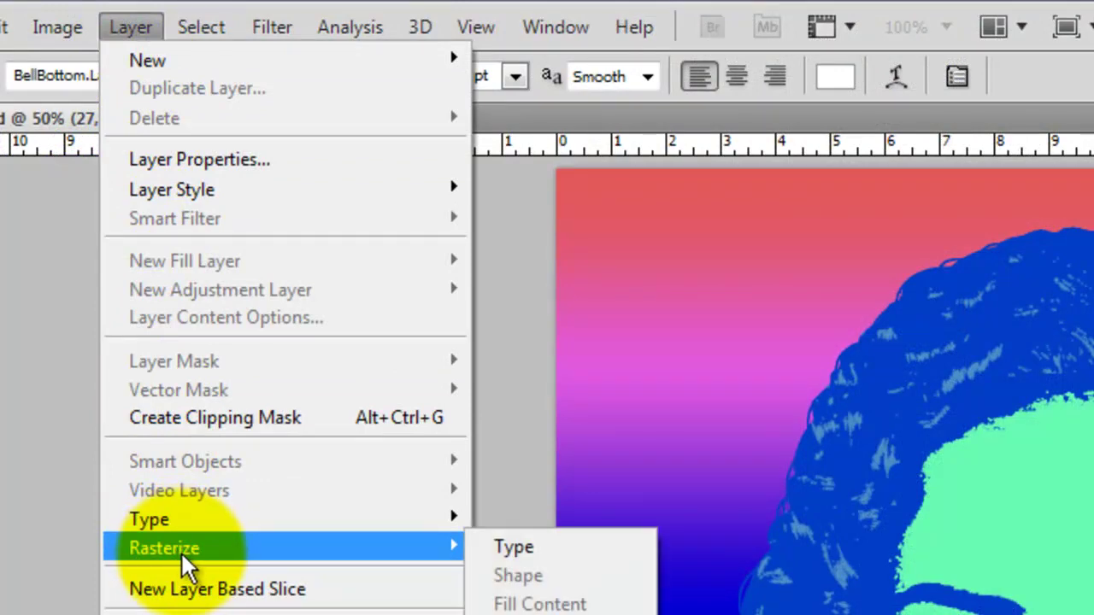
pyautogui.click(516, 549)
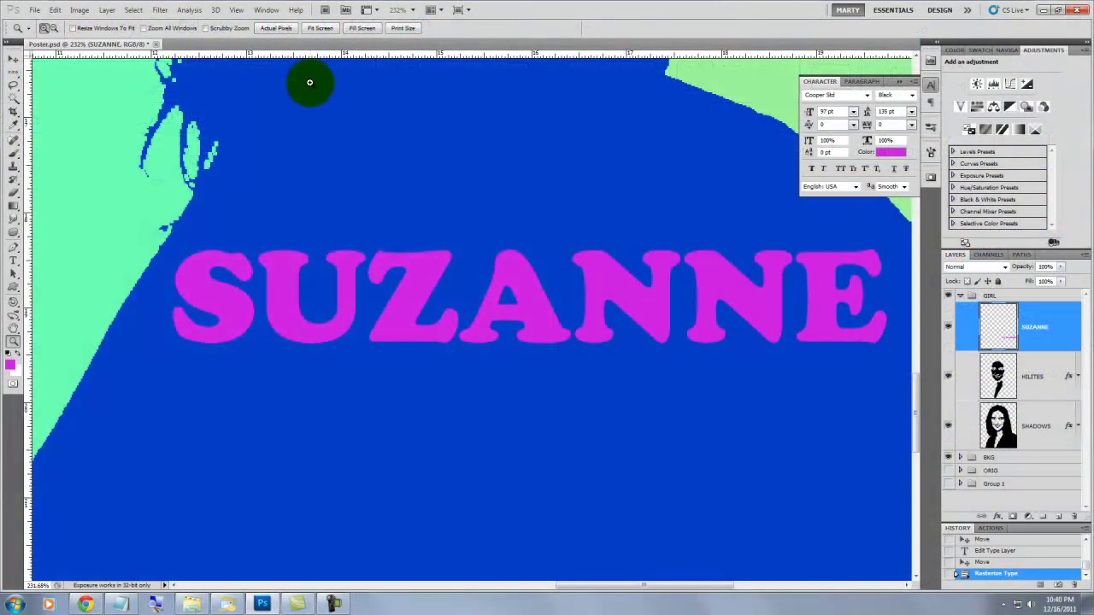
pyautogui.hotkey('ctrl', 't')
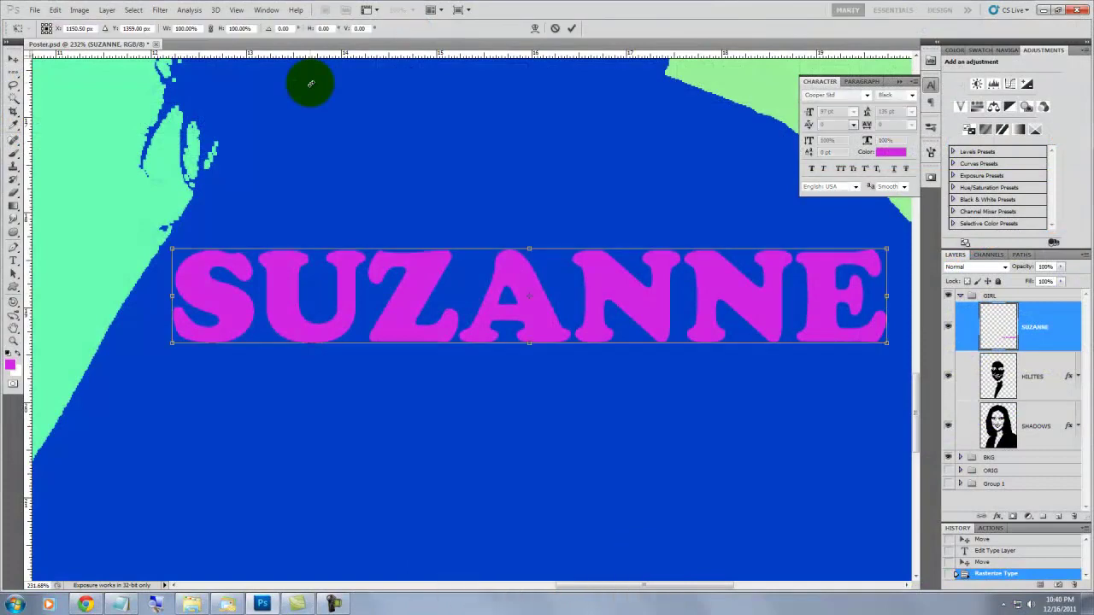
# - Warp SUZANNE into a bubbly upward arch by reshaping its ends and edges, then commit
pyautogui.click(536, 30)
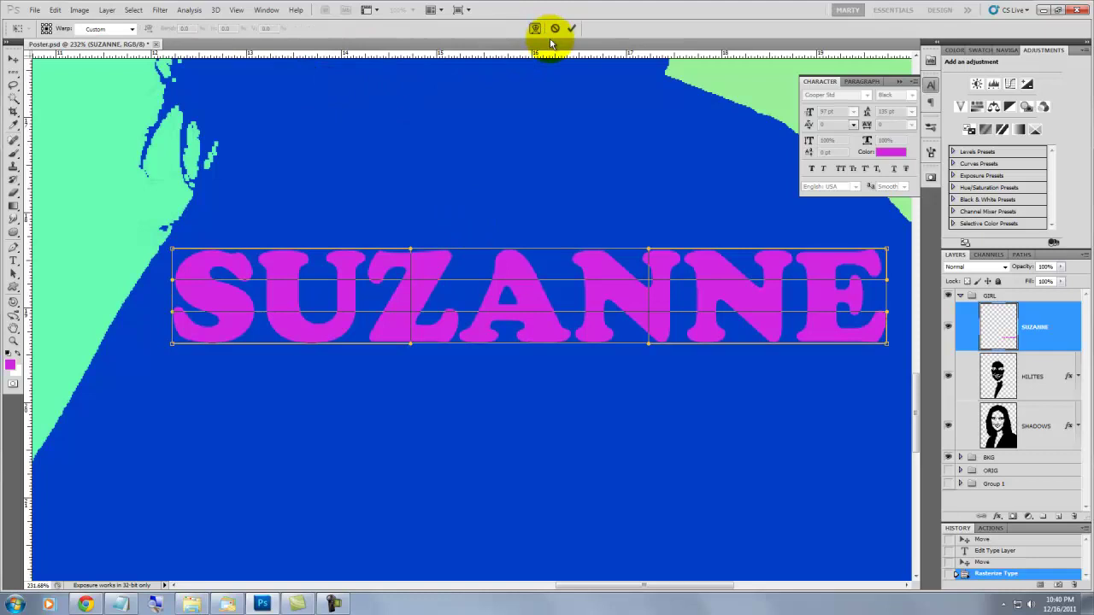
pyautogui.scroll(3, 464, 493)
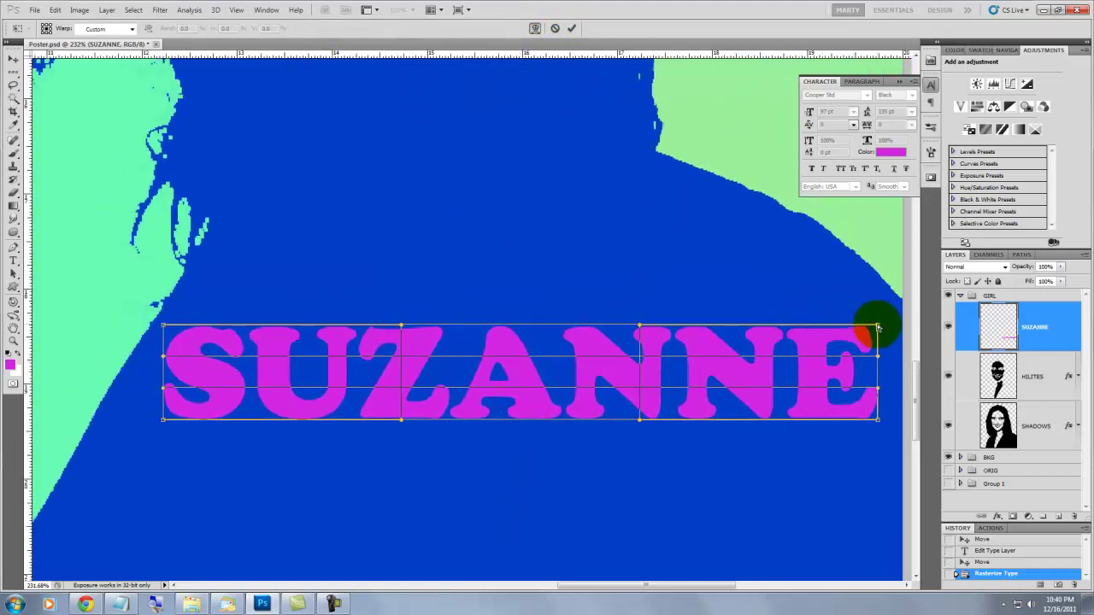
pyautogui.moveTo(878, 327); pyautogui.dragTo(658, 58)
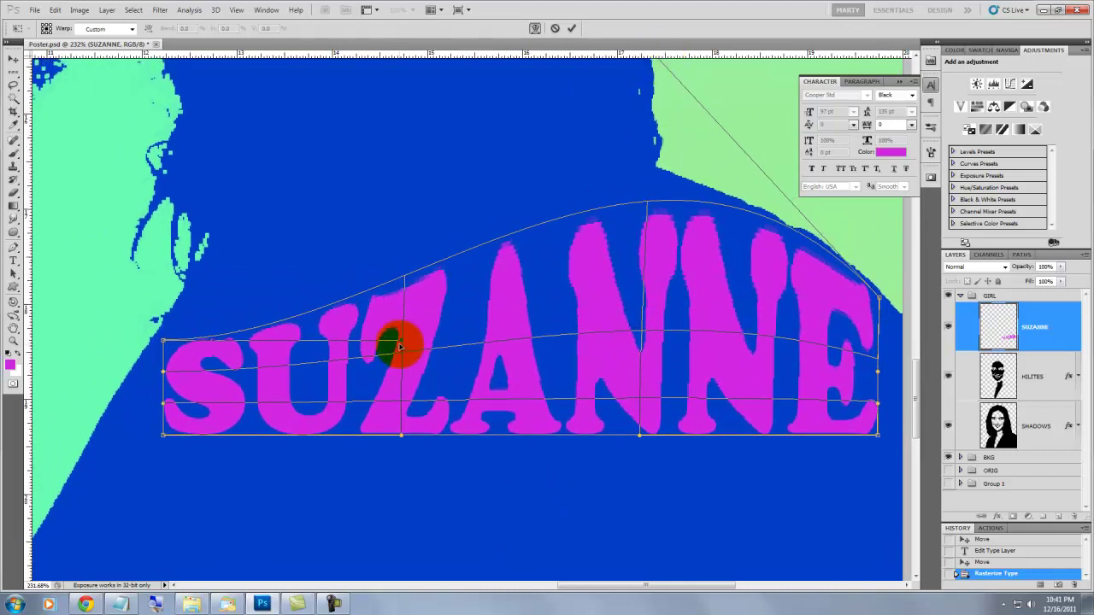
pyautogui.moveTo(400, 345); pyautogui.dragTo(111, 430)
pyautogui.moveTo(508, 193); pyautogui.dragTo(508, 193)
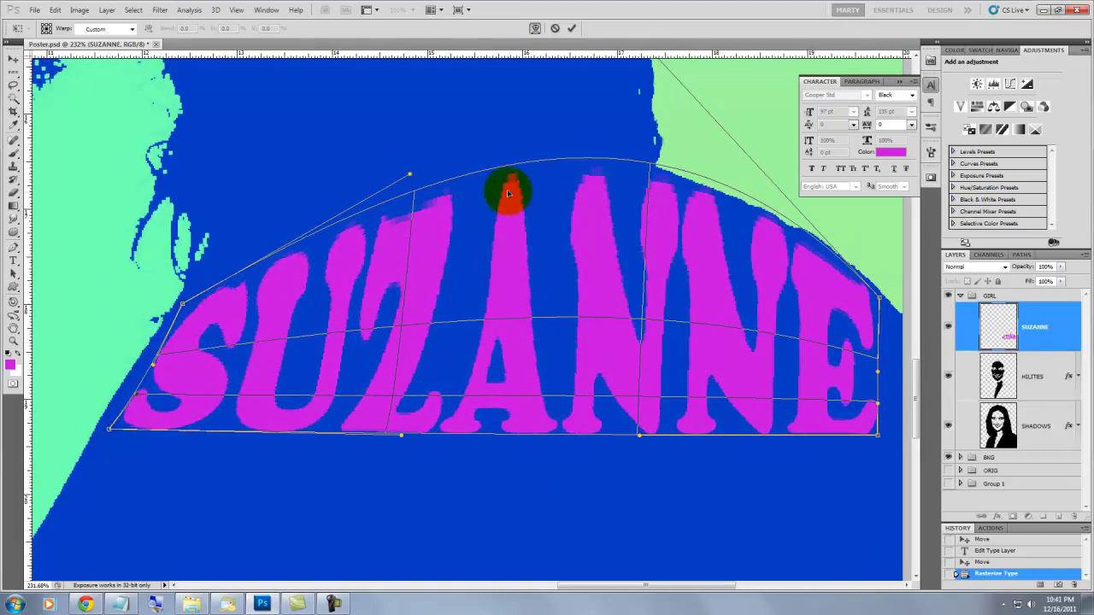
pyautogui.scroll(2, 569, 501)
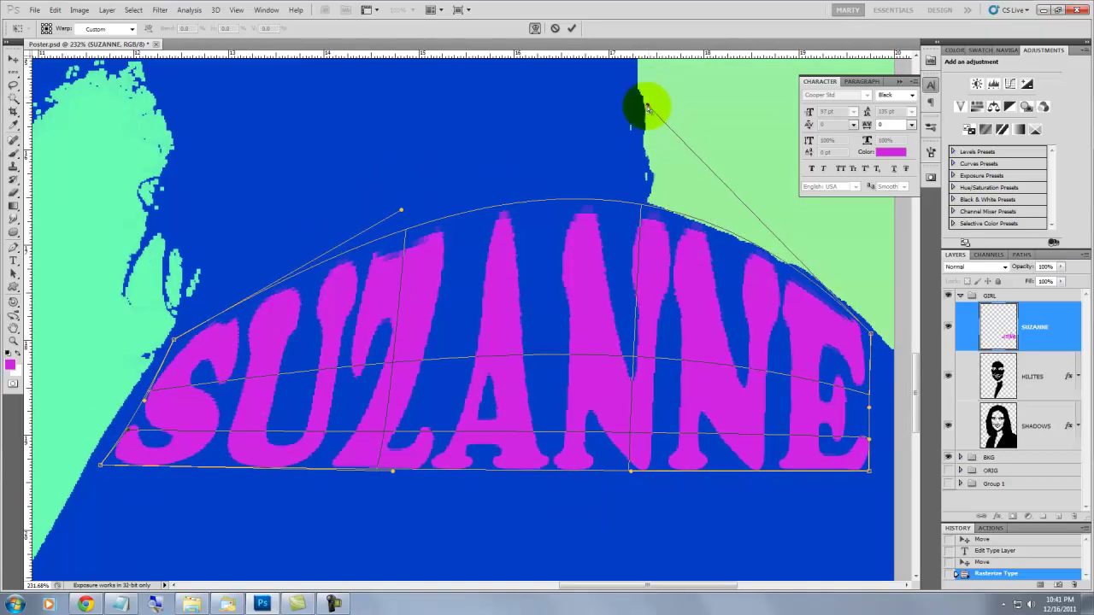
pyautogui.moveTo(648, 106); pyautogui.dragTo(641, 114)
pyautogui.moveTo(869, 333); pyautogui.dragTo(873, 353)
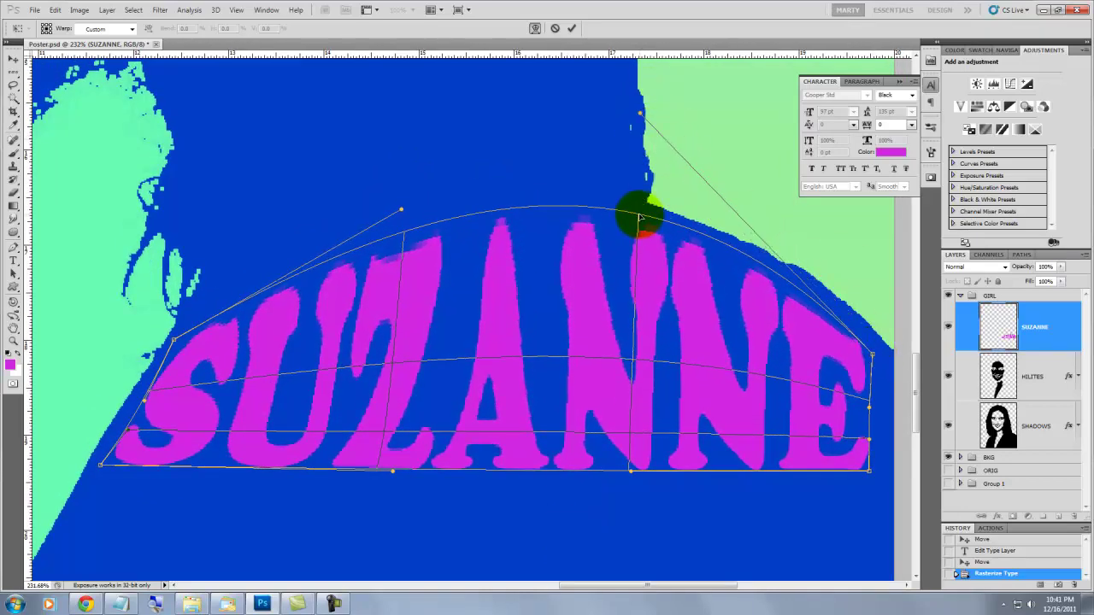
pyautogui.moveTo(640, 217); pyautogui.dragTo(388, 313)
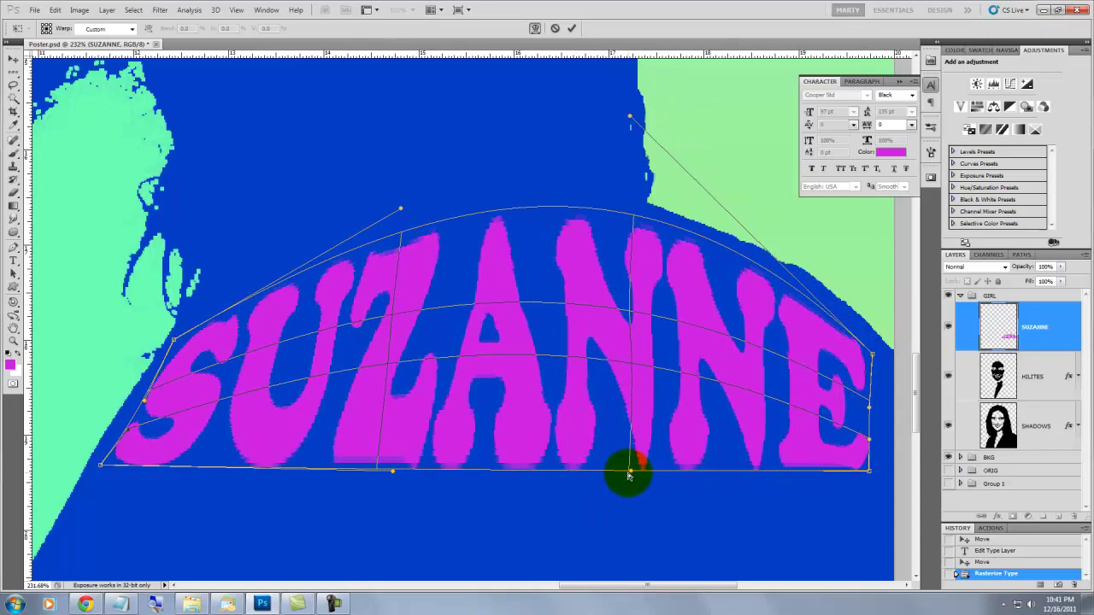
pyautogui.moveTo(629, 476); pyautogui.dragTo(630, 472)
pyautogui.press('Return')
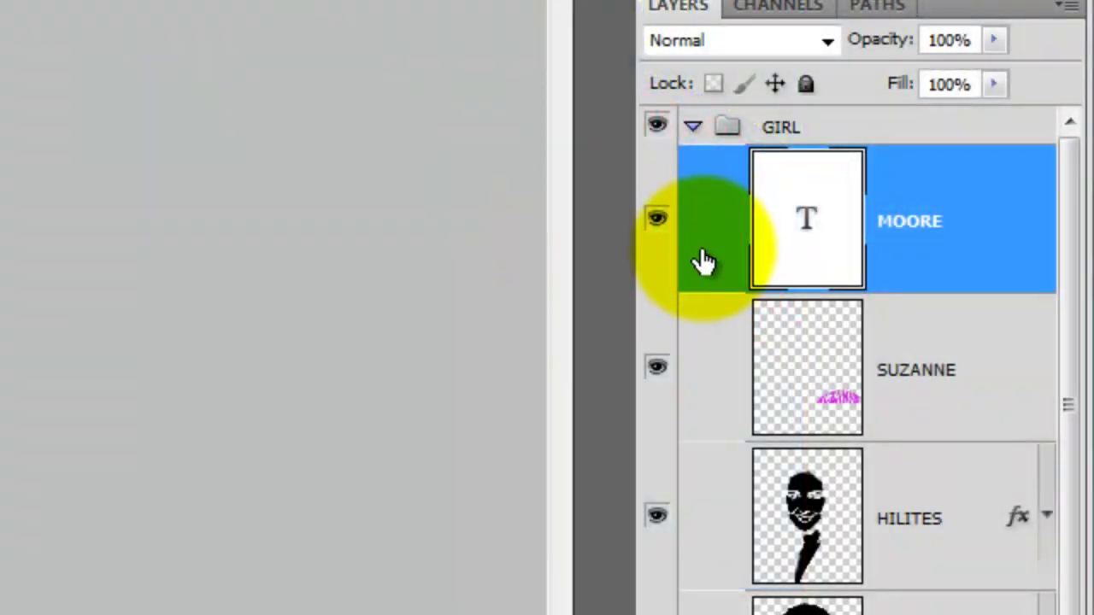
# - Rasterize the MOORE layer and warp it into a bulging curve with a downward-bent bottom
pyautogui.rightClick(703, 261)
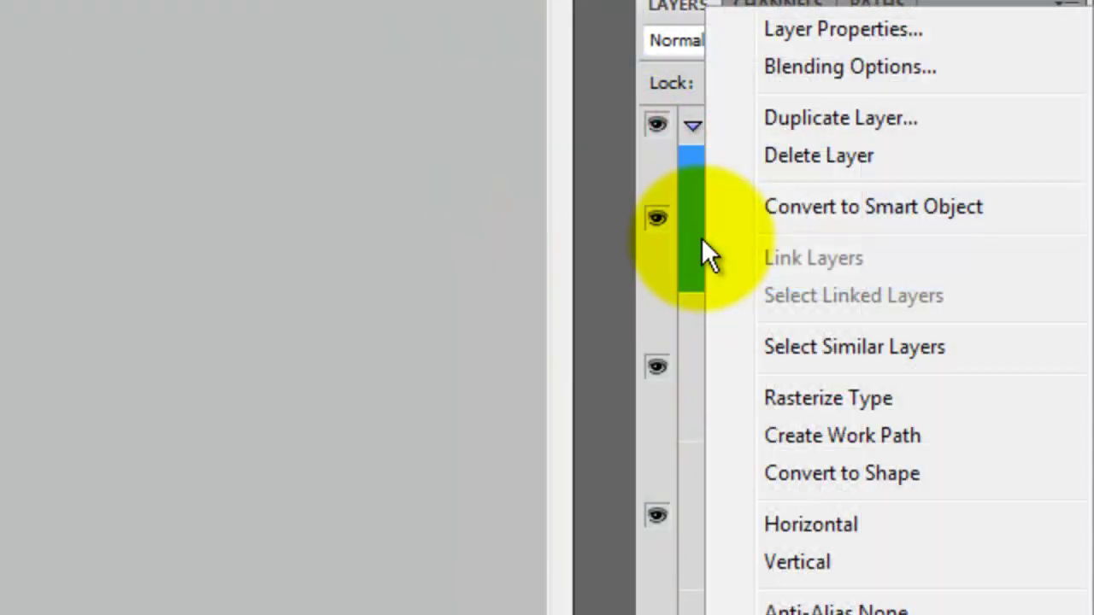
pyautogui.click(792, 396)
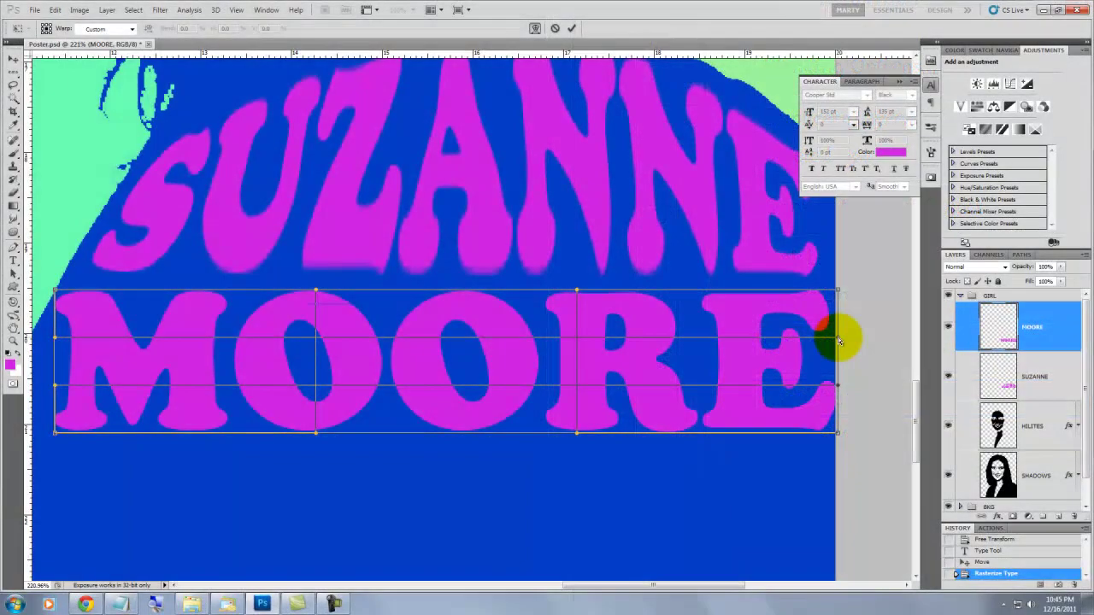
pyautogui.moveTo(838, 340); pyautogui.dragTo(825, 339)
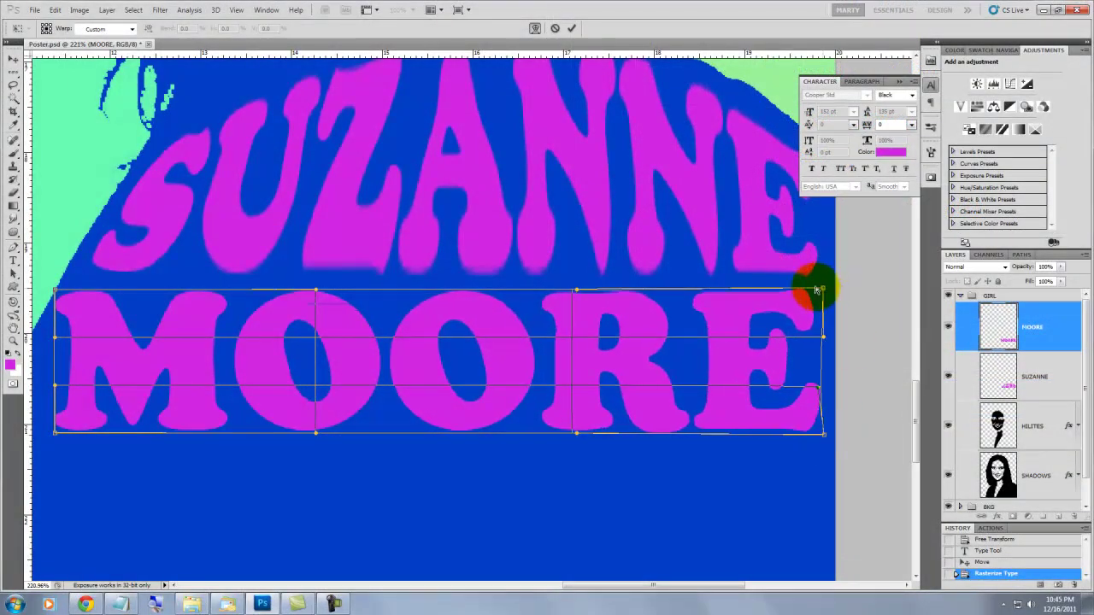
pyautogui.moveTo(316, 291); pyautogui.dragTo(316, 284)
pyautogui.moveTo(49, 288); pyautogui.dragTo(61, 354)
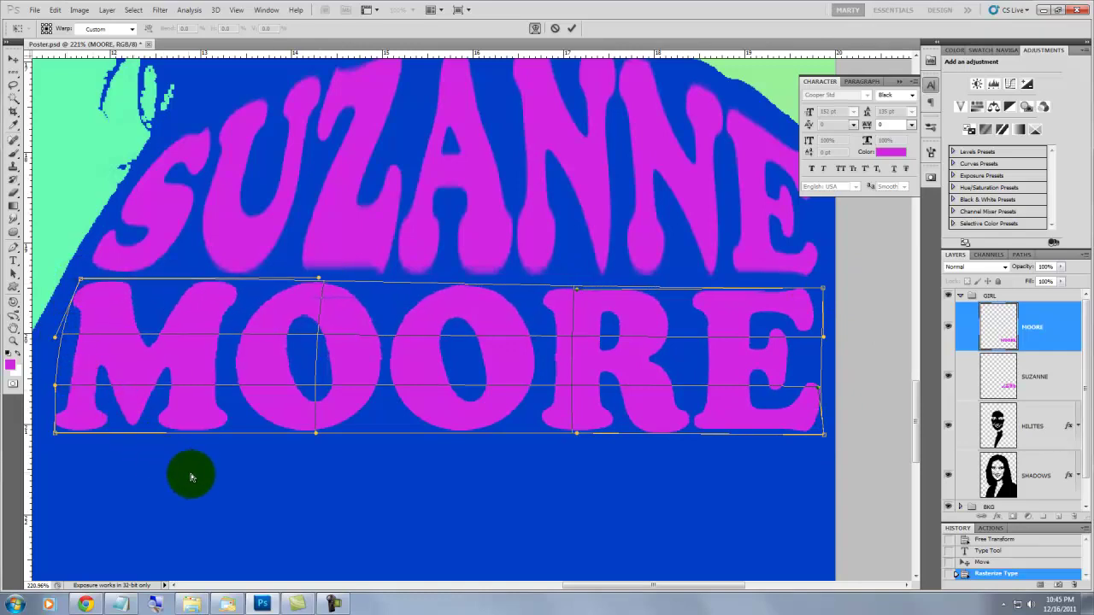
pyautogui.moveTo(268, 496); pyautogui.dragTo(352, 490)
pyautogui.moveTo(179, 435); pyautogui.dragTo(85, 423)
pyautogui.moveTo(120, 378); pyautogui.dragTo(94, 367)
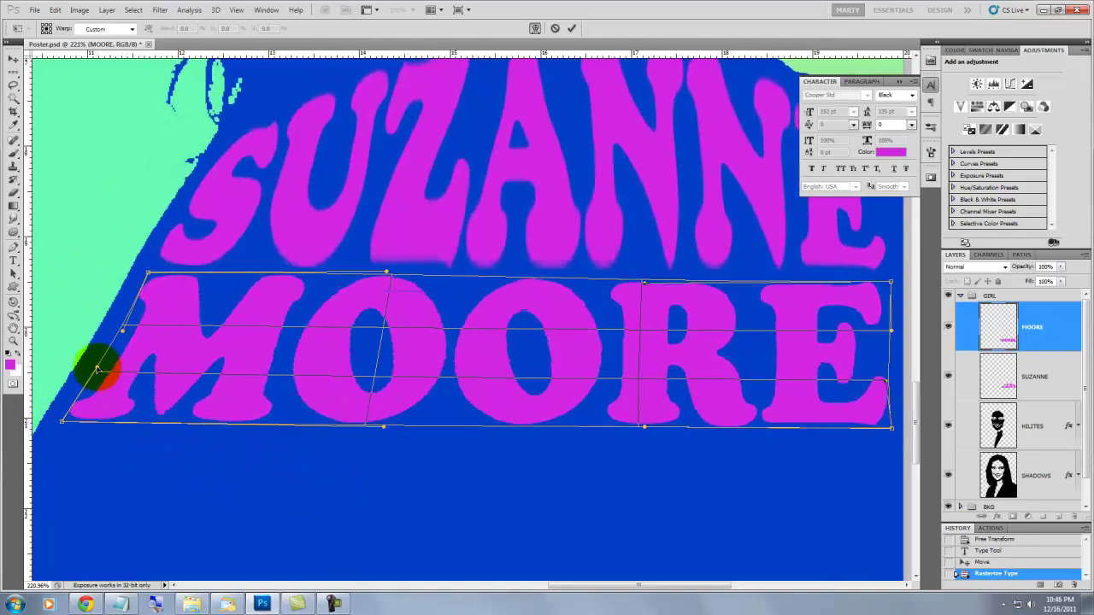
pyautogui.moveTo(394, 400); pyautogui.dragTo(371, 516)
pyautogui.moveTo(749, 406); pyautogui.dragTo(738, 508)
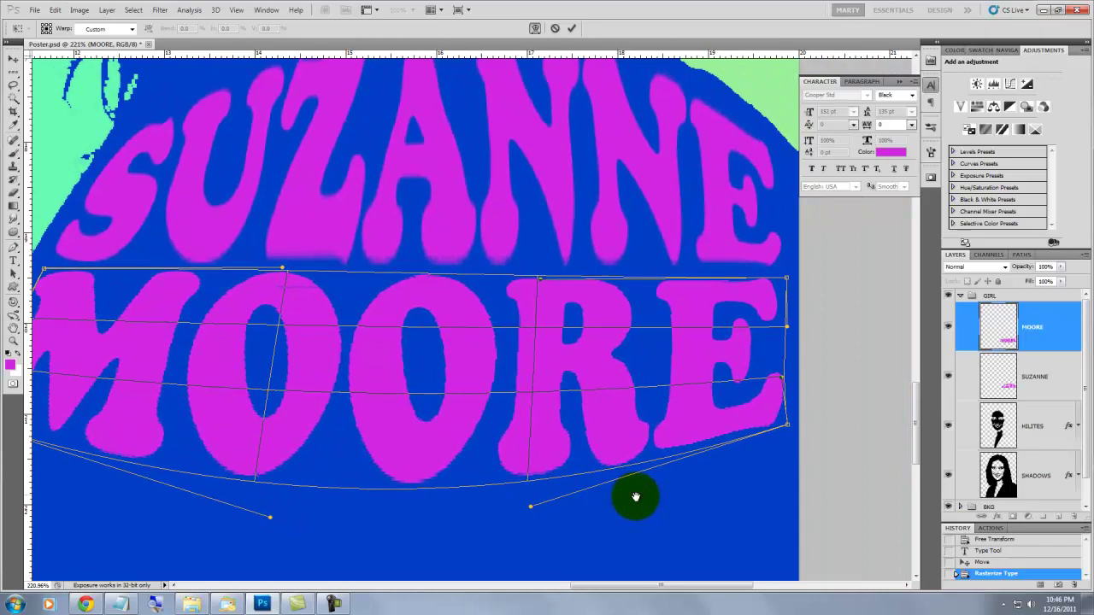
pyautogui.moveTo(496, 505); pyautogui.dragTo(764, 469)
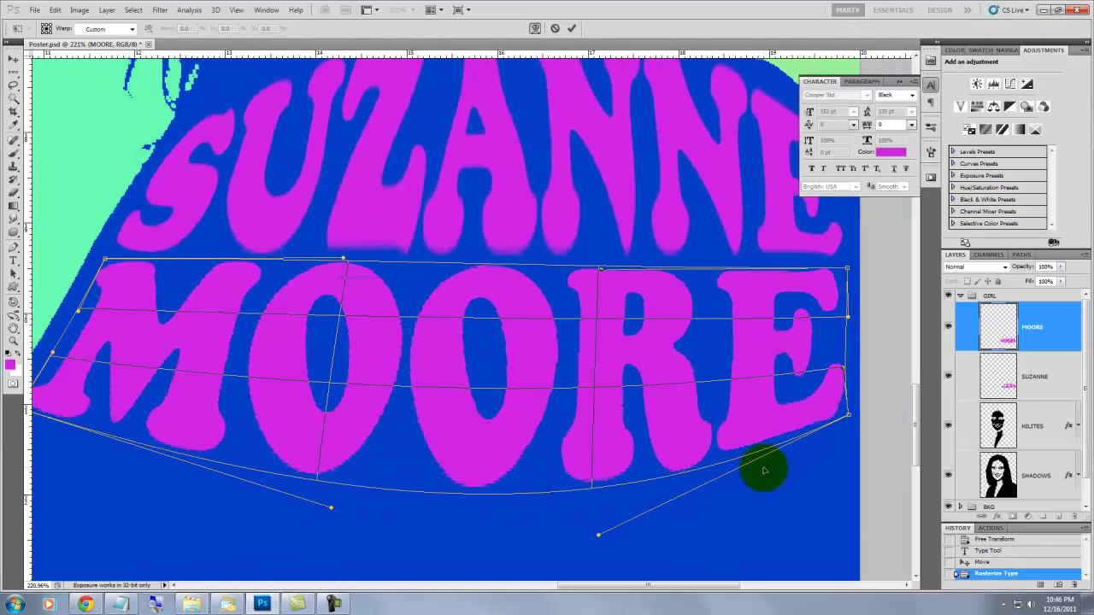
pyautogui.press('Return')
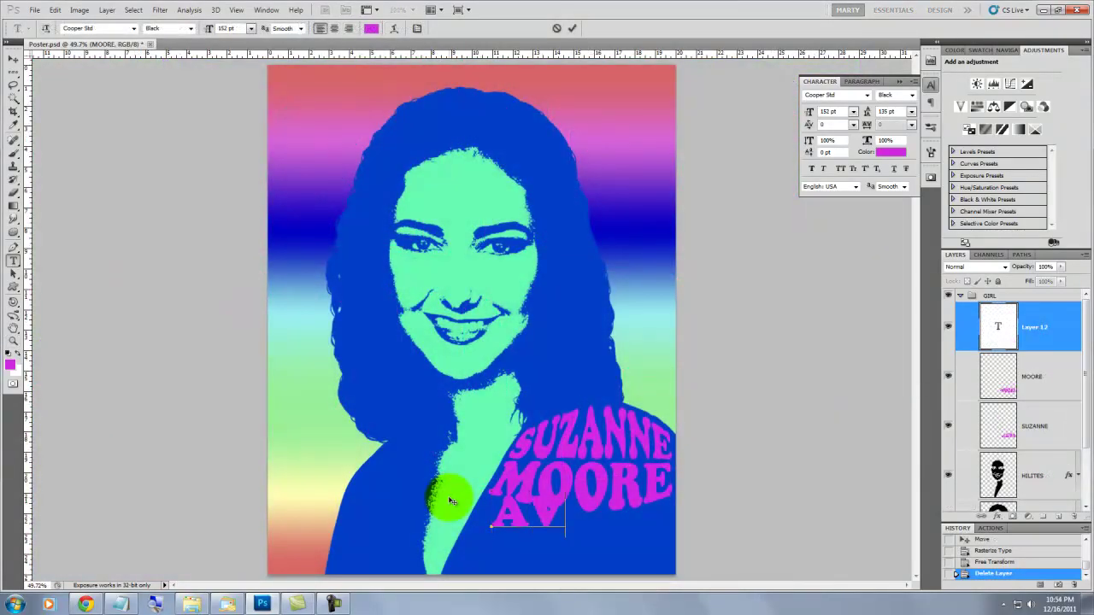
# - Recolour the AVALON text yellow, #E2E027
pyautogui.moveTo(504, 510); pyautogui.dragTo(867, 488)
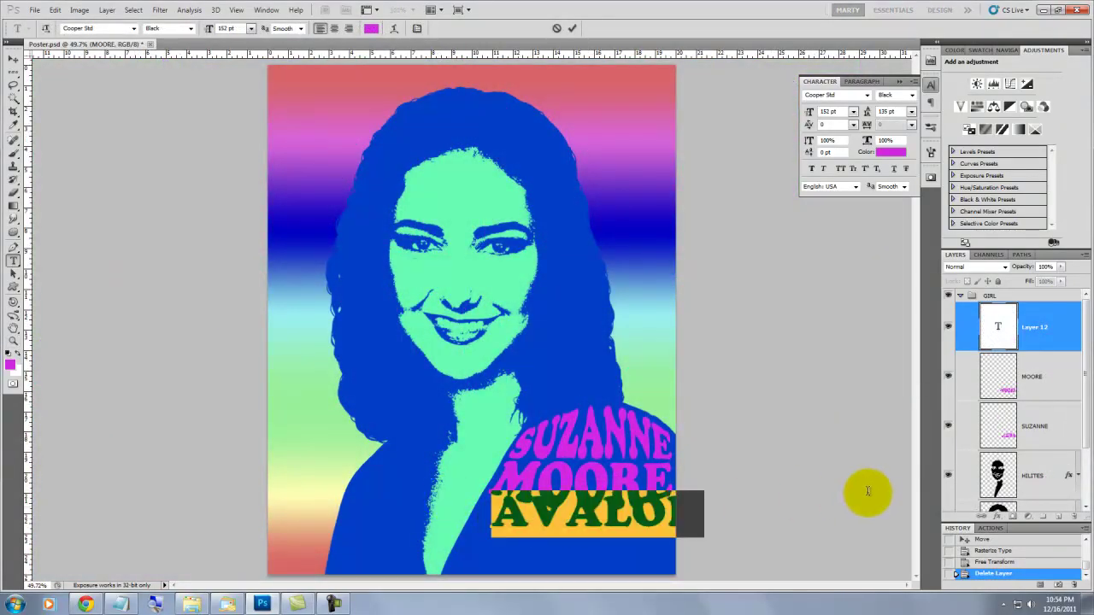
pyautogui.click(889, 152)
pyautogui.write('E')
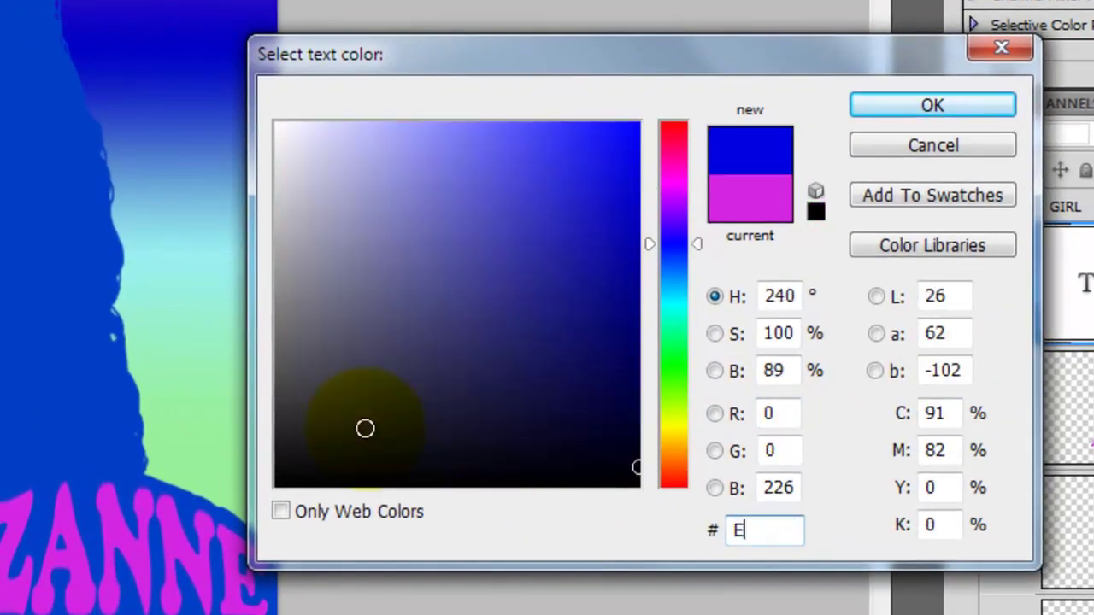
pyautogui.write('2E027')
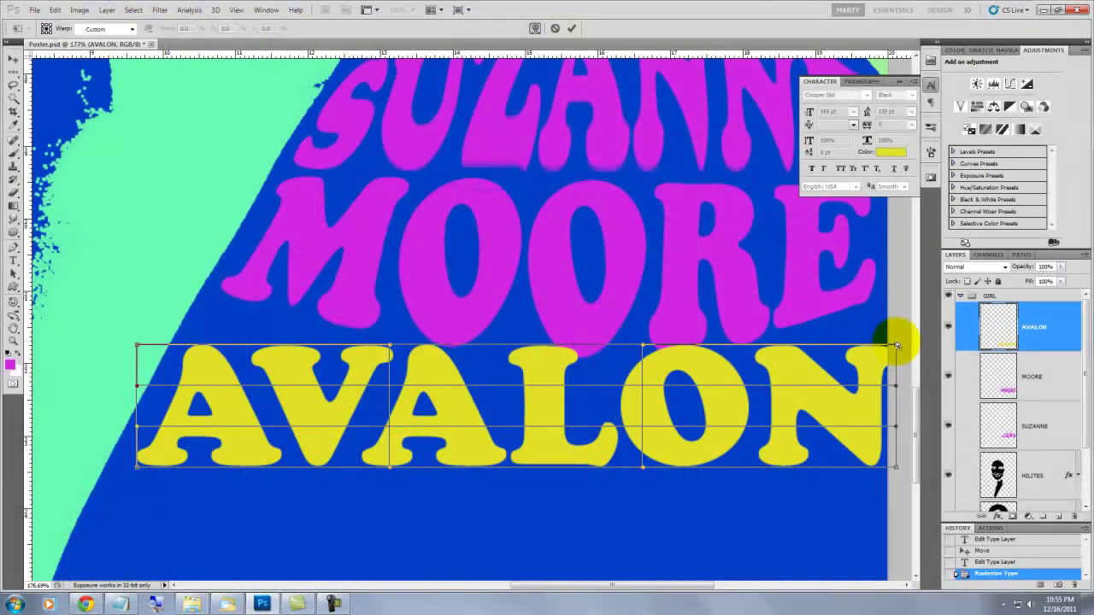
# - Warp AVALON by pulling its corners outward and reshaping the curves around the O
pyautogui.moveTo(896, 345); pyautogui.dragTo(872, 321)
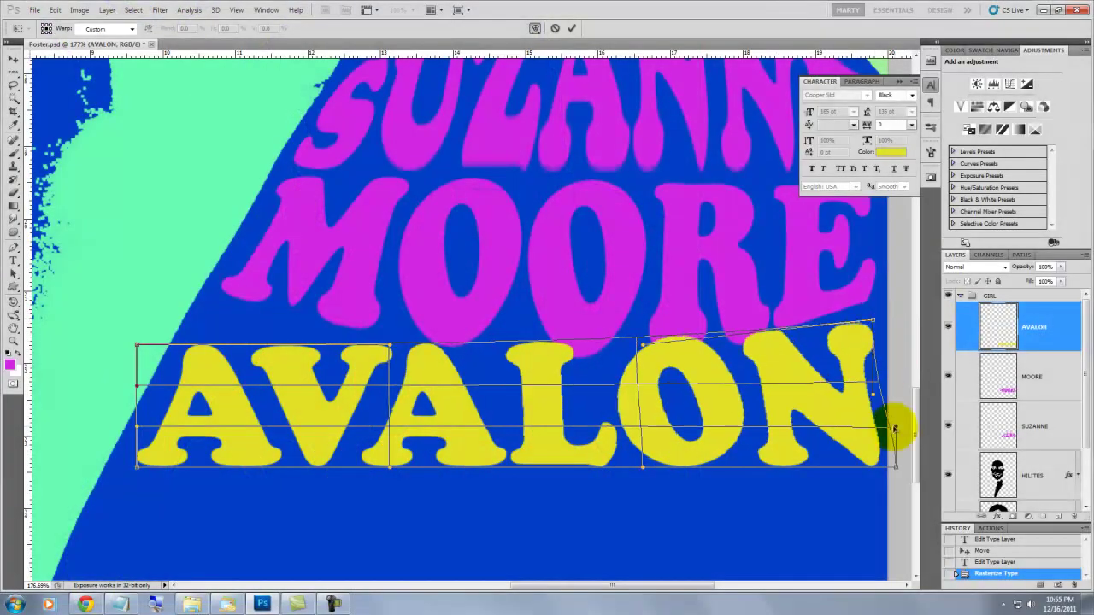
pyautogui.moveTo(137, 345); pyautogui.dragTo(183, 303)
pyautogui.moveTo(136, 466); pyautogui.dragTo(99, 510)
pyautogui.moveTo(389, 466); pyautogui.dragTo(391, 447)
pyautogui.moveTo(896, 467); pyautogui.dragTo(878, 531)
pyautogui.moveTo(642, 469); pyautogui.dragTo(640, 415)
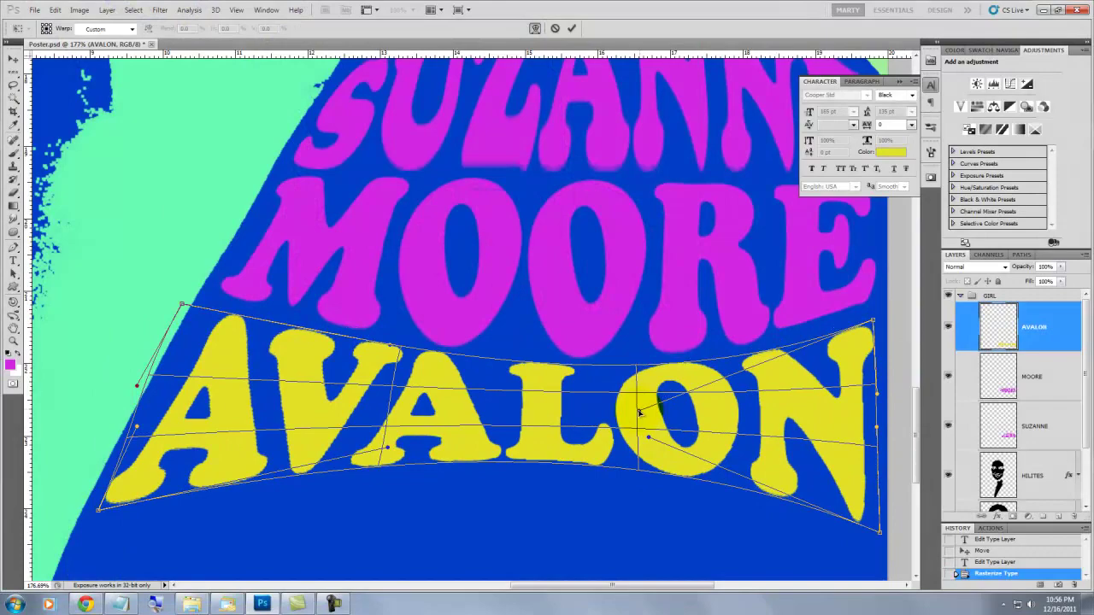
pyautogui.moveTo(641, 346); pyautogui.dragTo(639, 363)
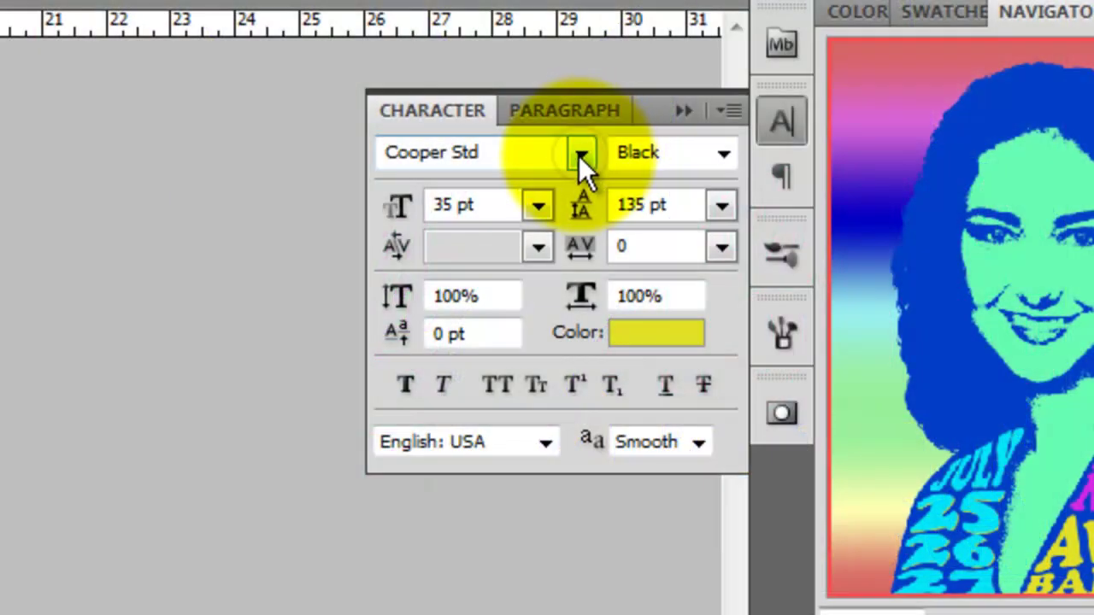
# - Set the BLUE LIGHTNING TV PRESENTS IN SAN FRANCISCO title in SmackAttack BB and commit it
pyautogui.click(581, 155)
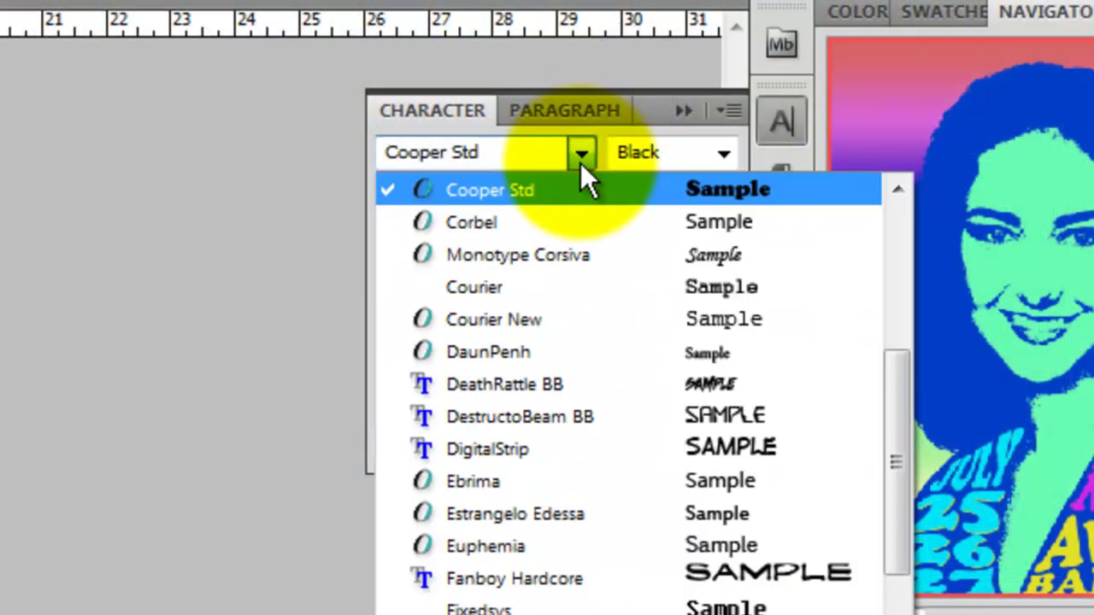
pyautogui.moveTo(899, 501); pyautogui.dragTo(896, 614)
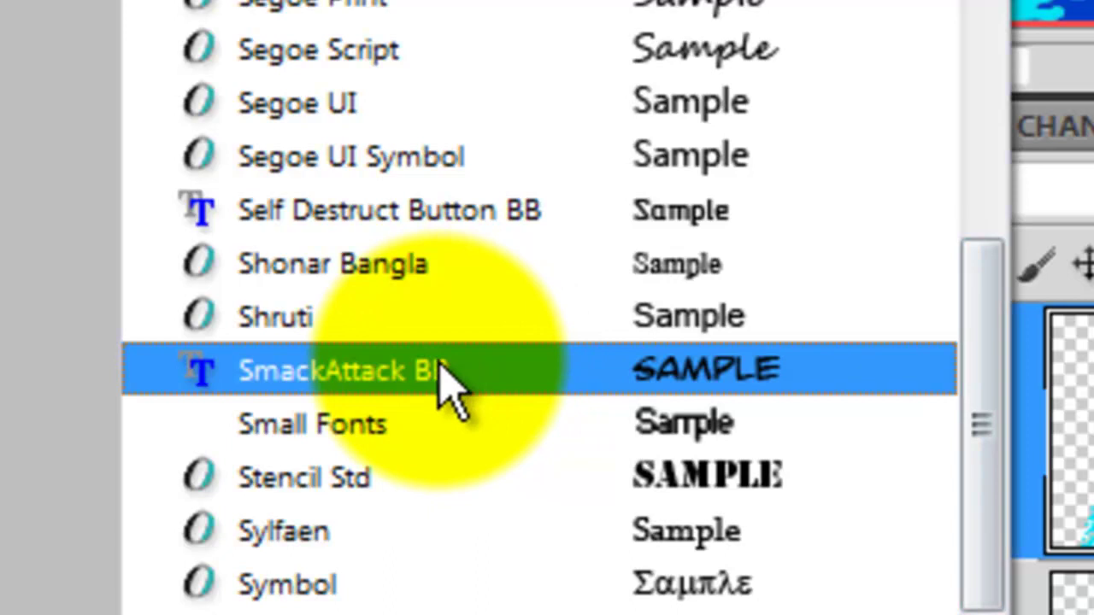
pyautogui.click(442, 369)
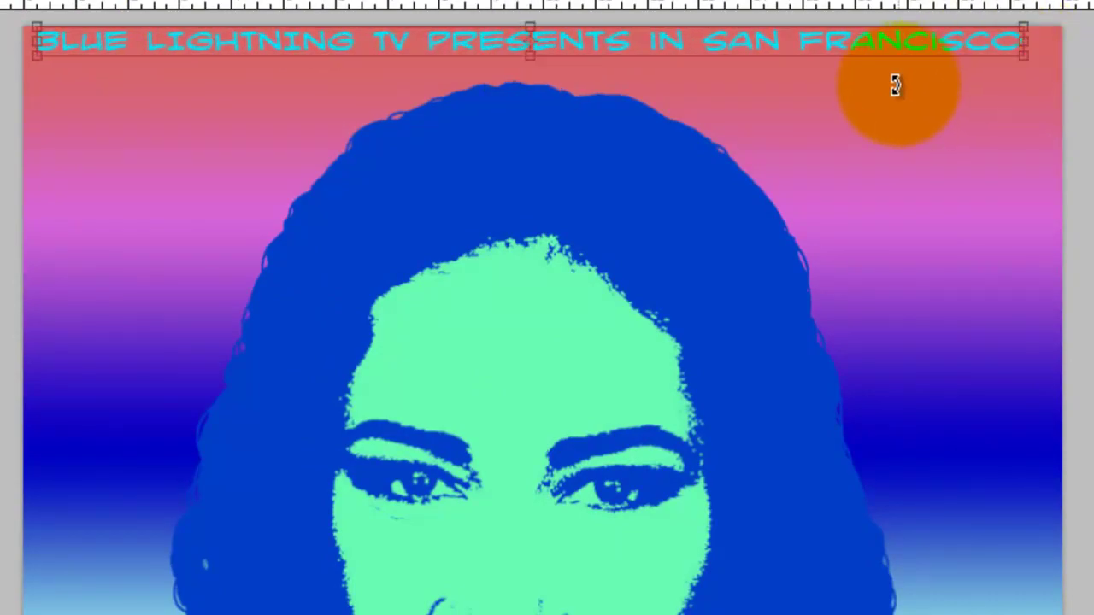
pyautogui.hotkey('ctrl', 'Return')
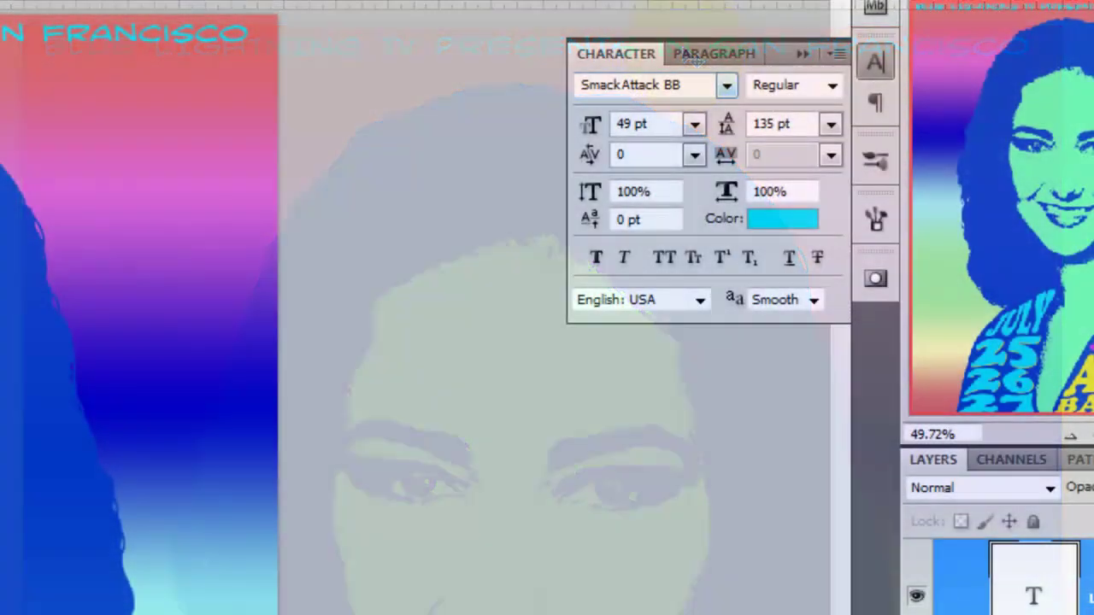
# - Choose BellBottom.Laser from the font list
pyautogui.click(726, 85)
pyautogui.moveTo(962, 598); pyautogui.dragTo(962, 162)
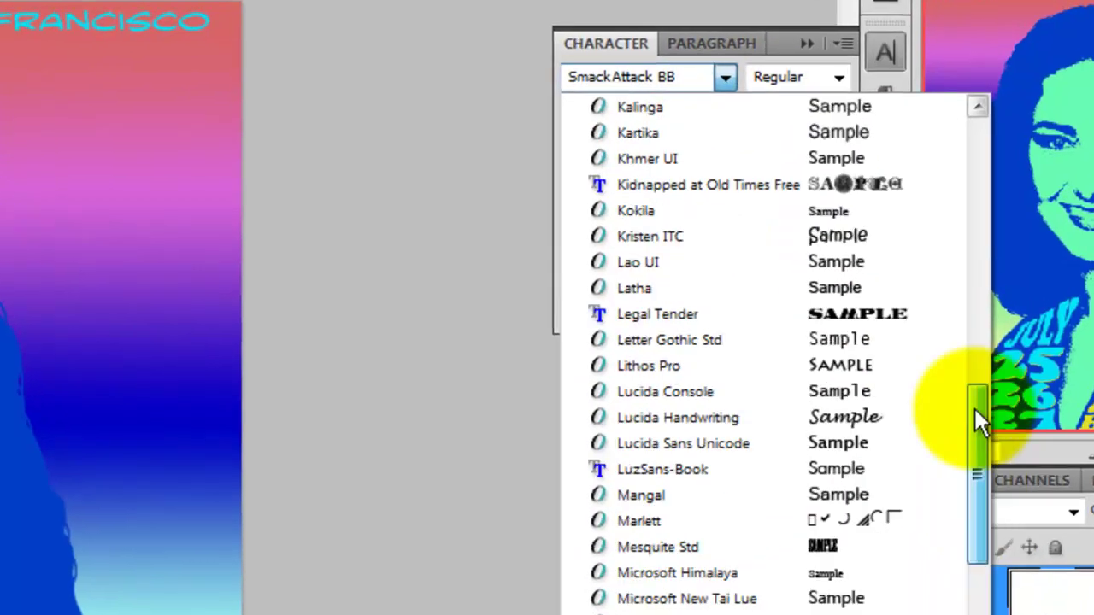
pyautogui.click(636, 243)
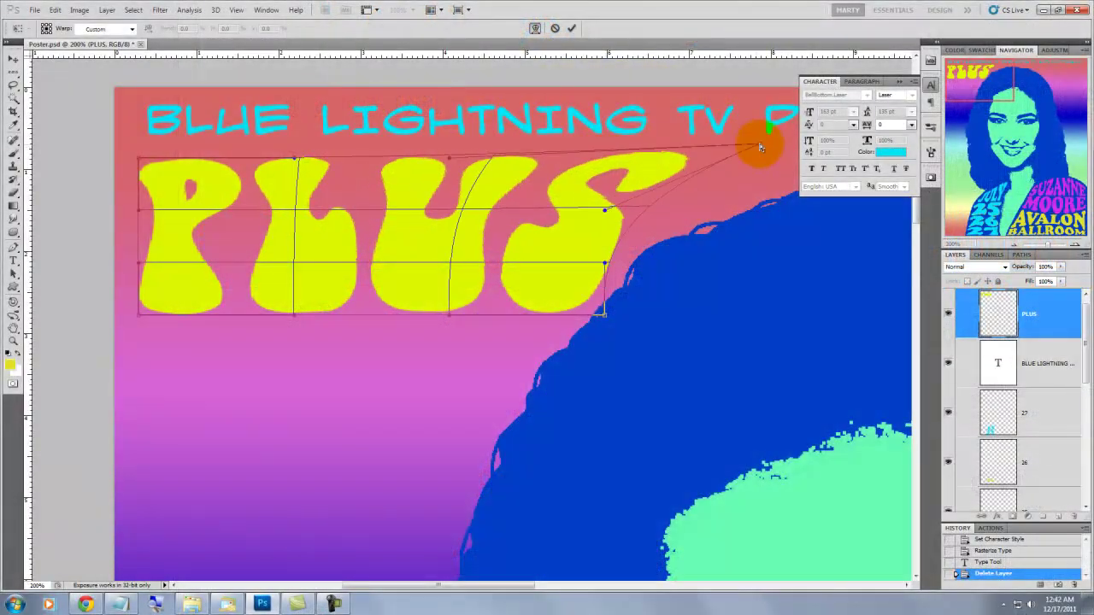
# - Warp the yellow PLUS so its lower corner and PL letters droop and bulge, then apply
pyautogui.moveTo(757, 142); pyautogui.dragTo(573, 261)
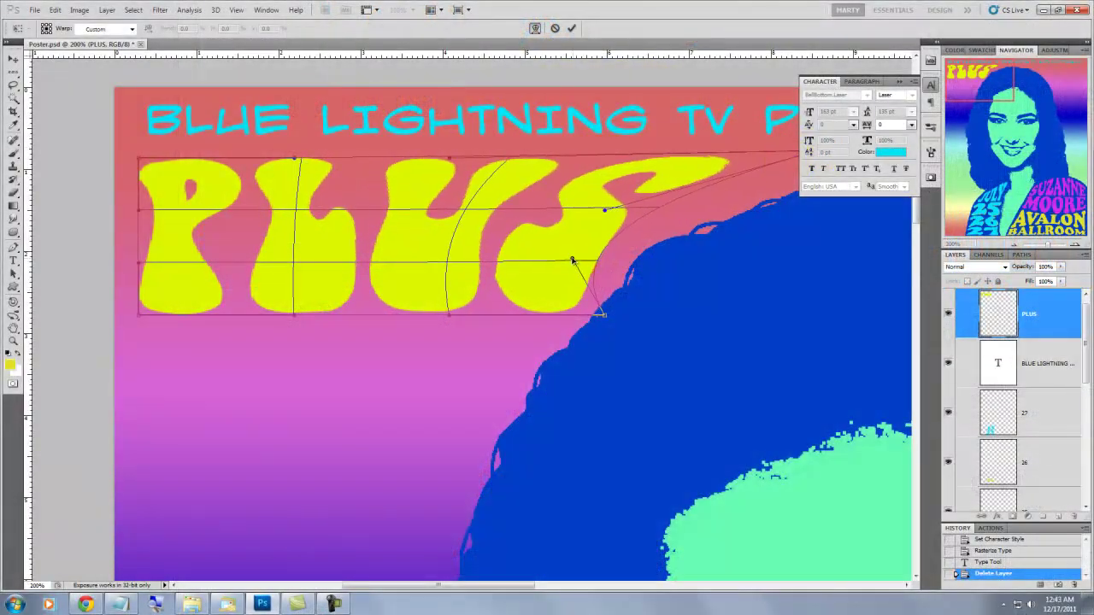
pyautogui.moveTo(140, 310); pyautogui.dragTo(142, 359)
pyautogui.moveTo(293, 314); pyautogui.dragTo(293, 280)
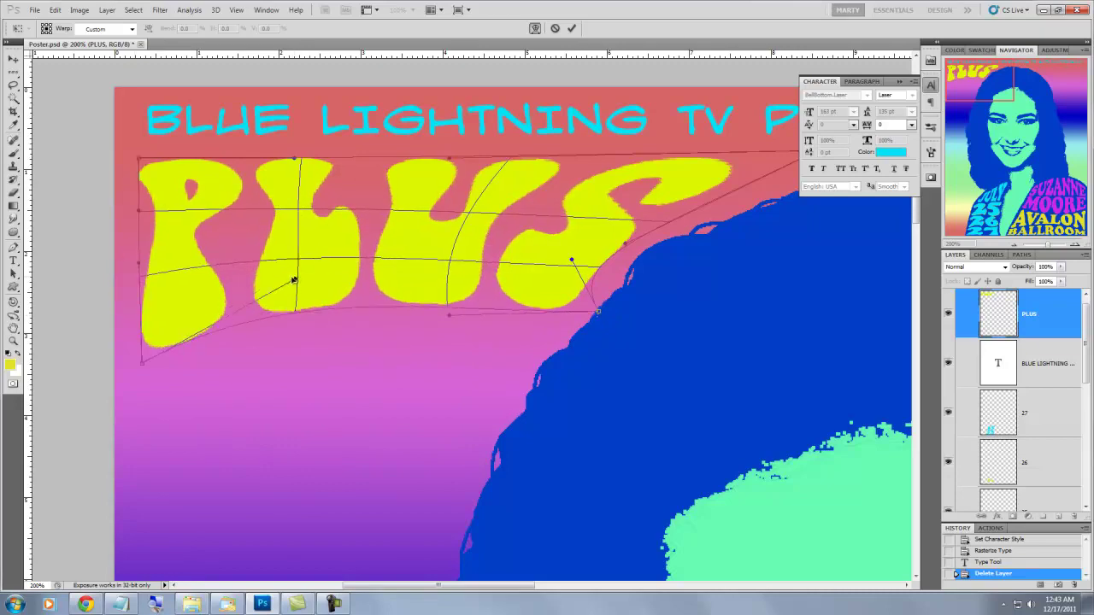
pyautogui.moveTo(447, 283); pyautogui.dragTo(513, 273)
pyautogui.press('Return')
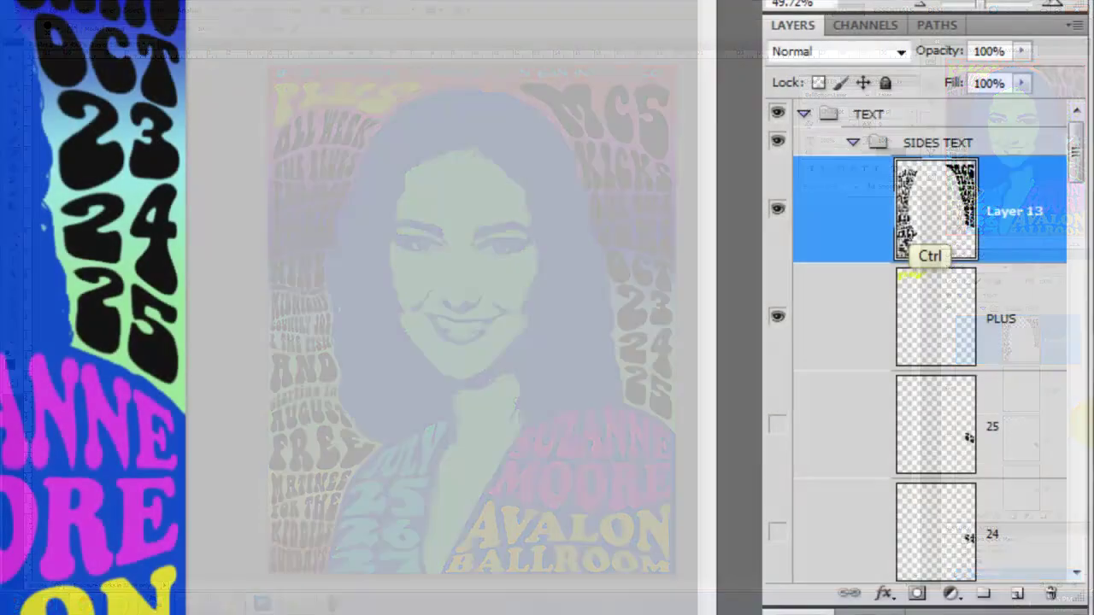
# - Select Layer 13's lettering, add an empty layer above it, and hide Layer 13
pyautogui.keyDown('ctrl'); pyautogui.click(1022, 342); pyautogui.keyUp('ctrl')
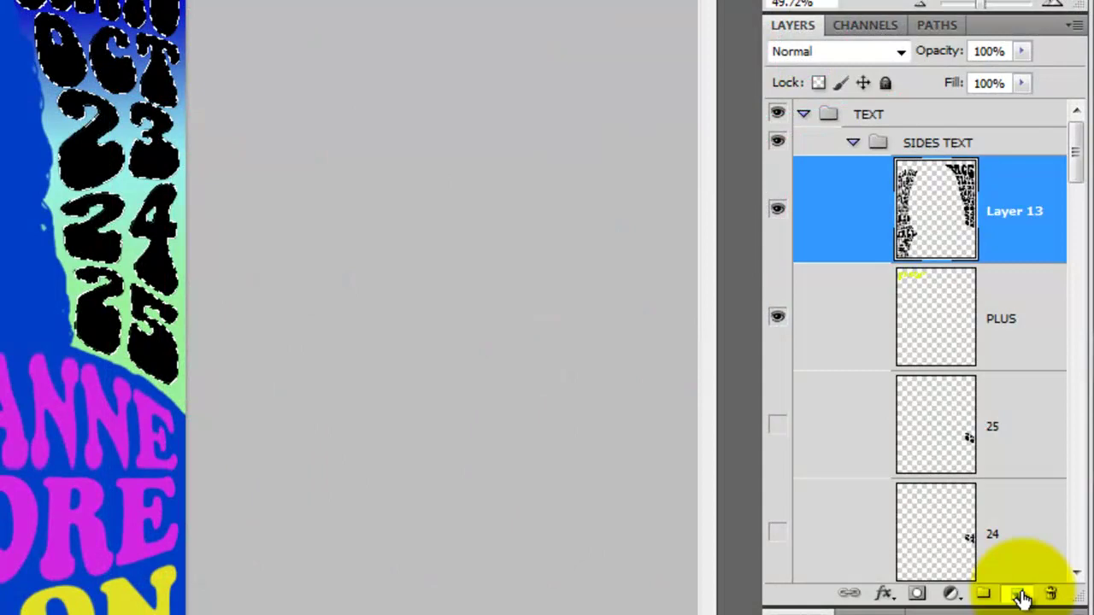
pyautogui.click(1019, 594)
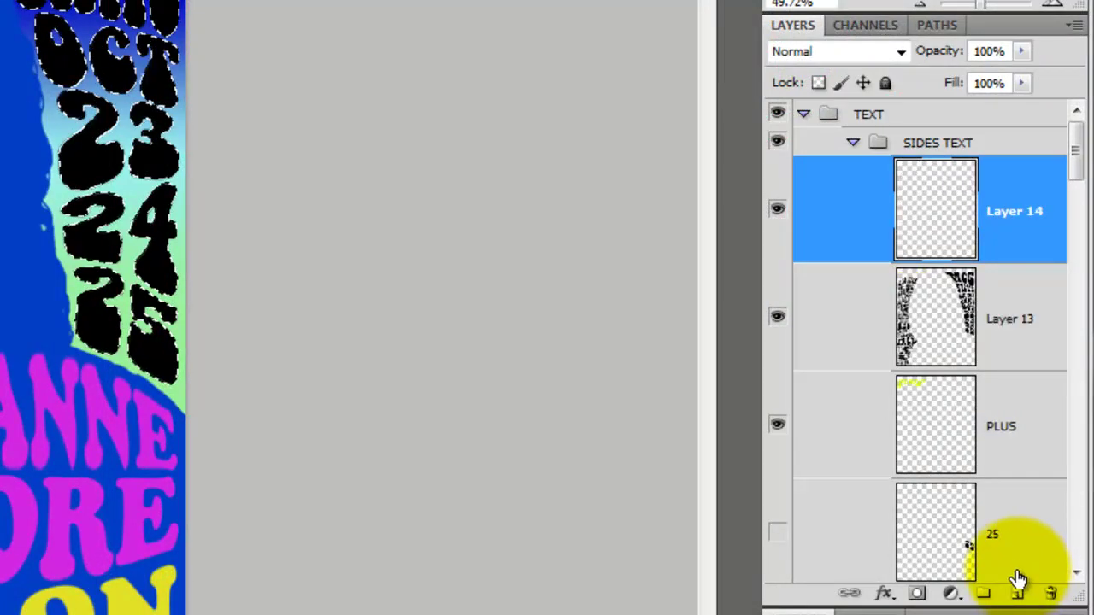
pyautogui.click(778, 319)
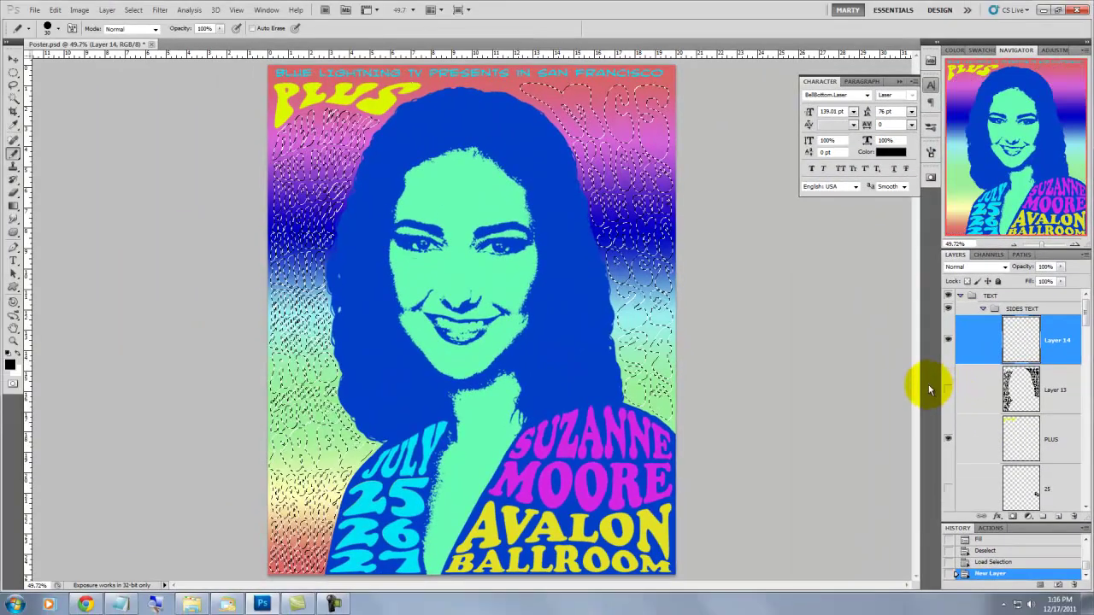
# - Make the gradient's middle stop black and move it to about 69%
pyautogui.moveTo(34, 534); pyautogui.dragTo(103, 531)
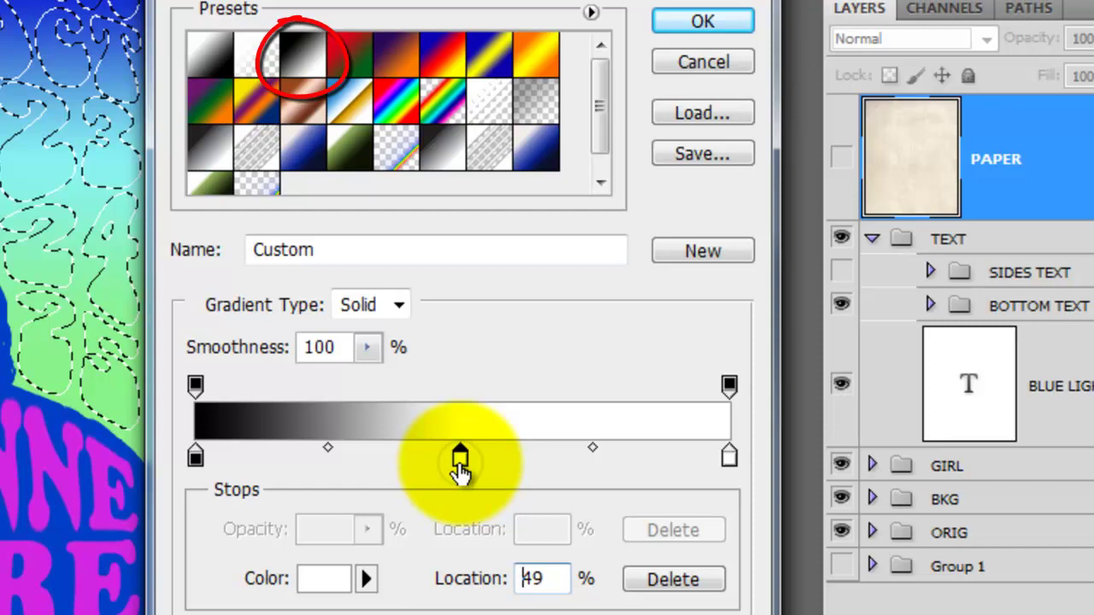
pyautogui.click(460, 462)
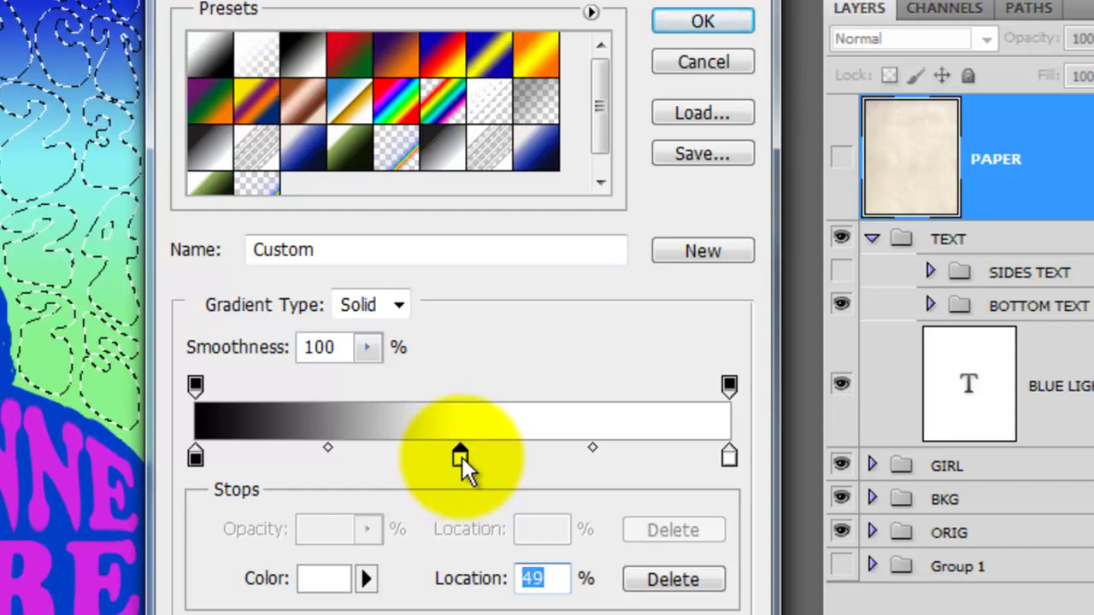
pyautogui.click(317, 582)
pyautogui.click(144, 396)
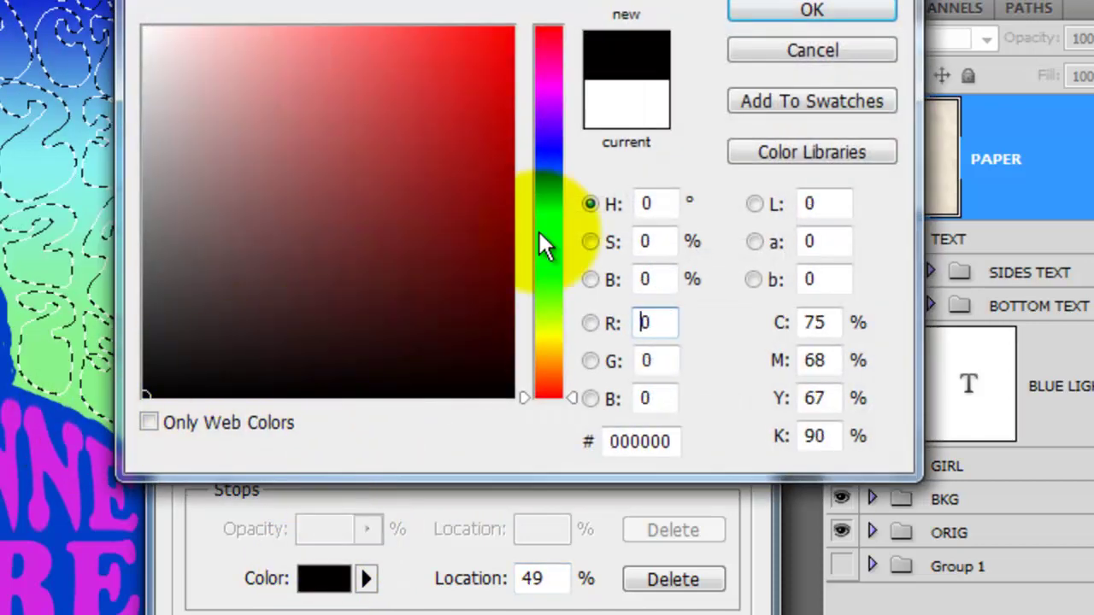
pyautogui.click(788, 8)
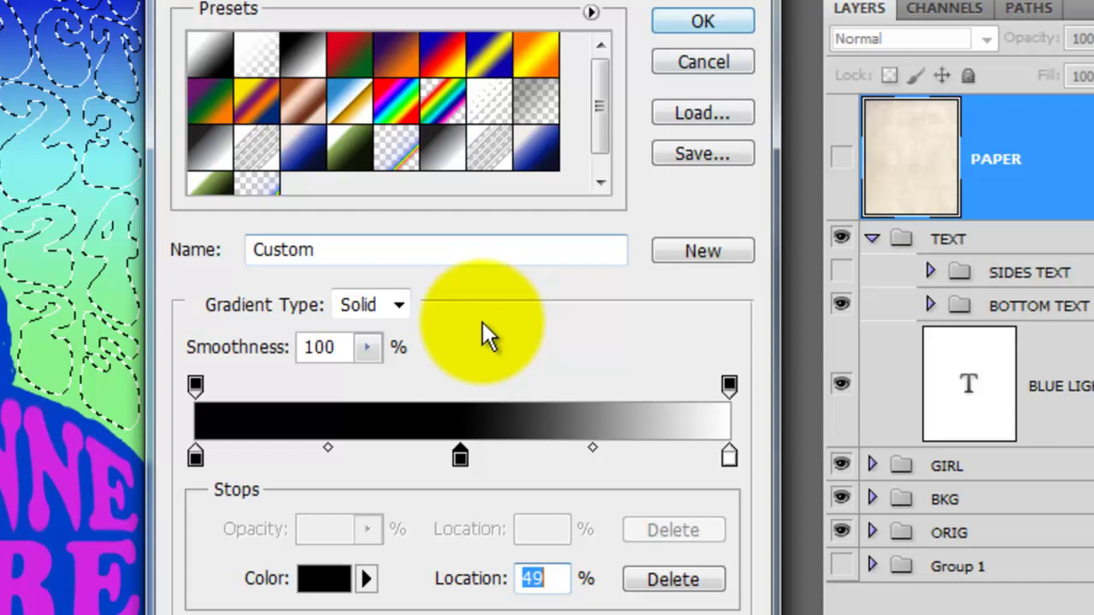
pyautogui.moveTo(457, 461); pyautogui.dragTo(563, 454)
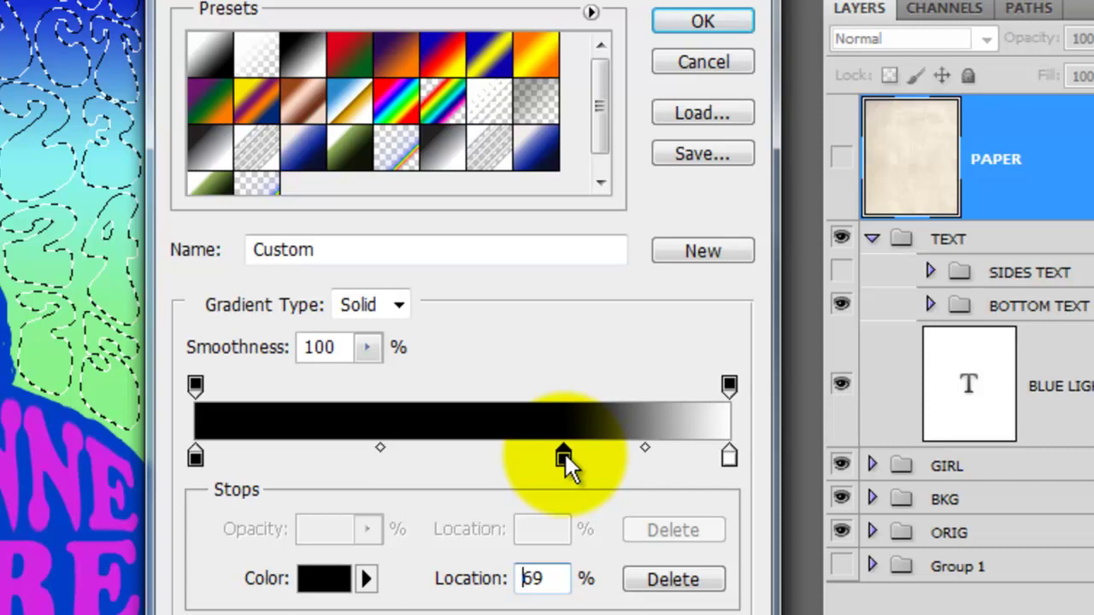
# - Add a white colour stop at 33% along the gradient
pyautogui.click(380, 447)
pyautogui.click(370, 457)
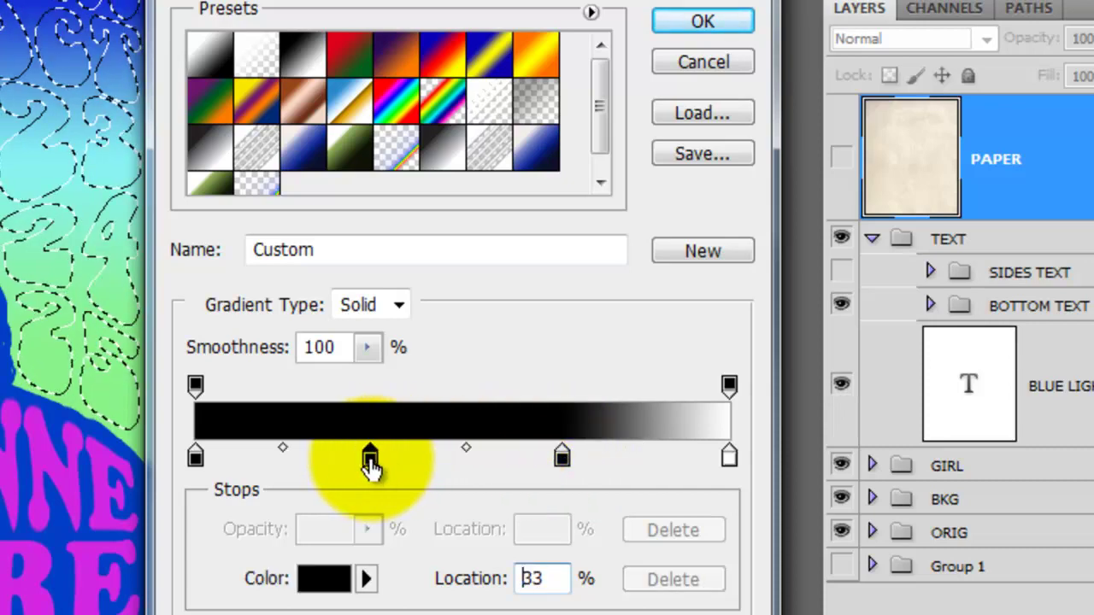
pyautogui.moveTo(370, 461); pyautogui.dragTo(372, 458)
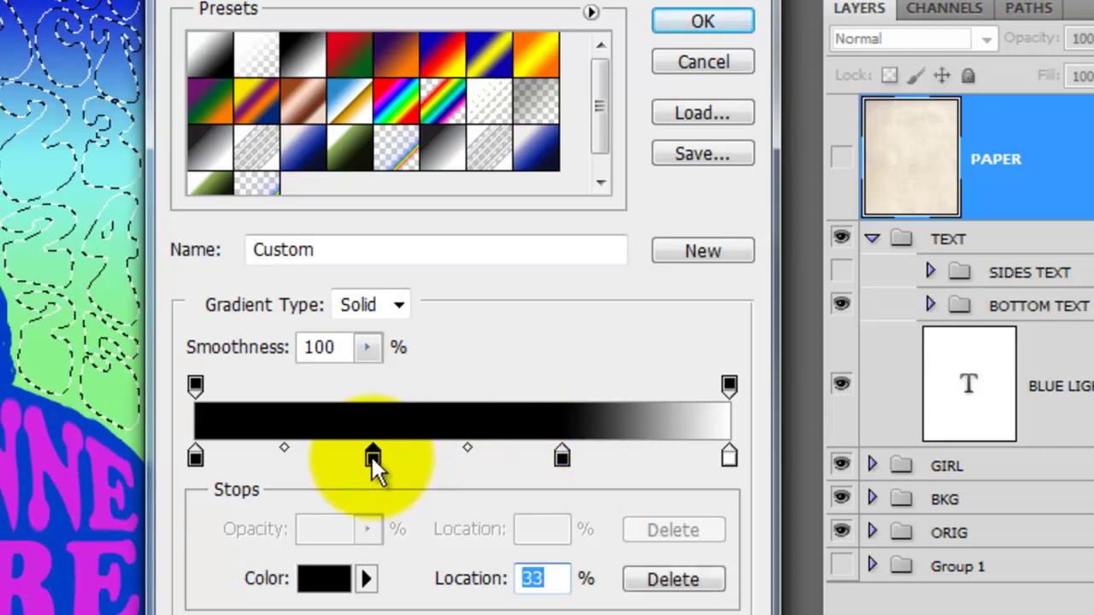
pyautogui.click(310, 590)
pyautogui.click(147, 30)
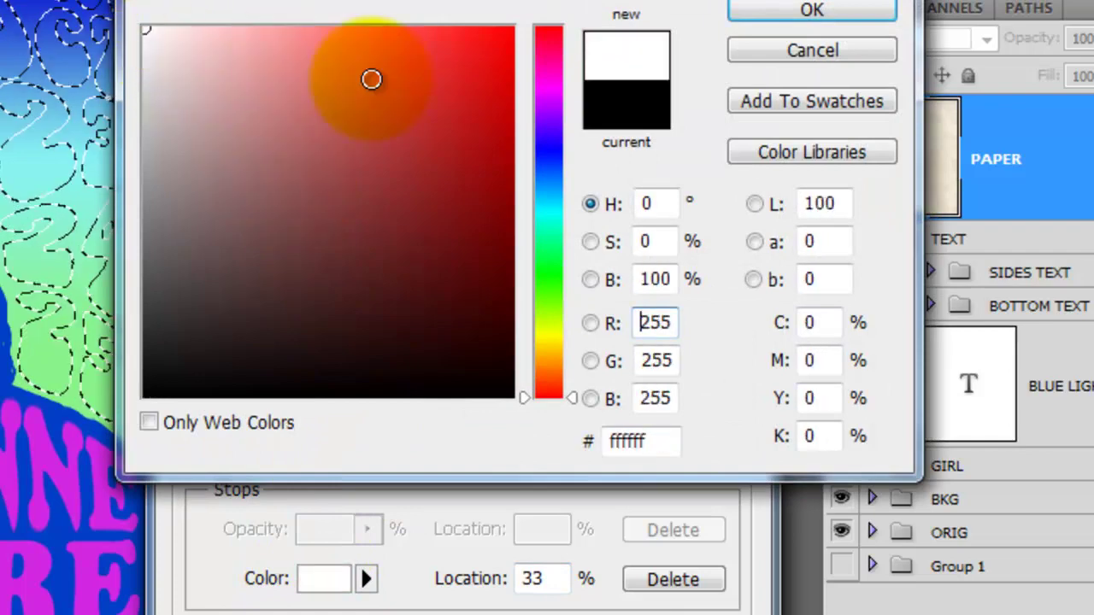
pyautogui.click(812, 12)
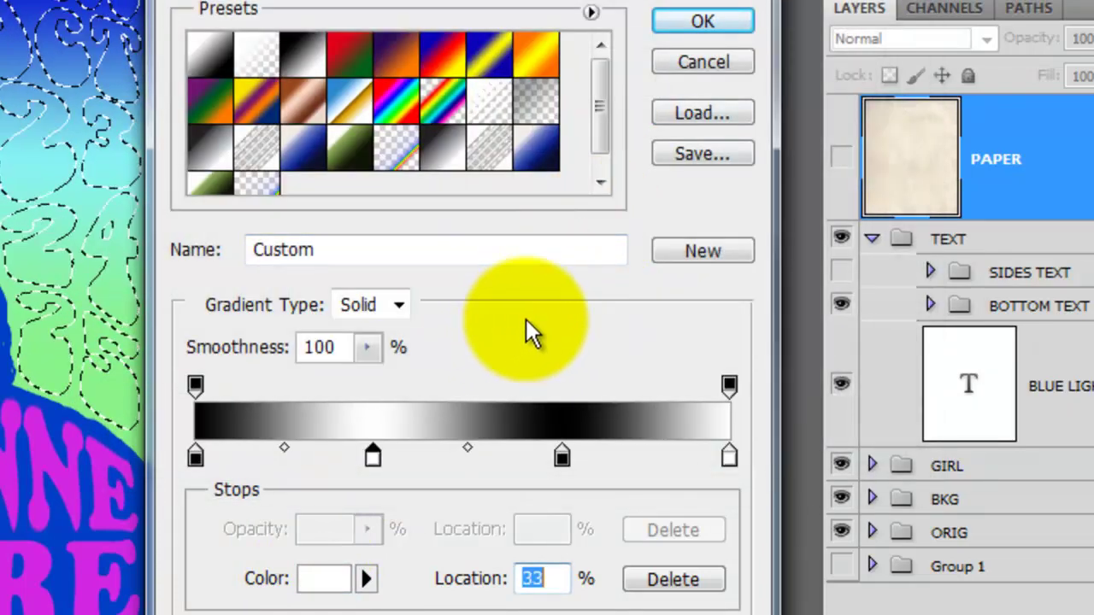
# - Add a pure black stop at 79%, then move it to 65%
pyautogui.click(615, 458)
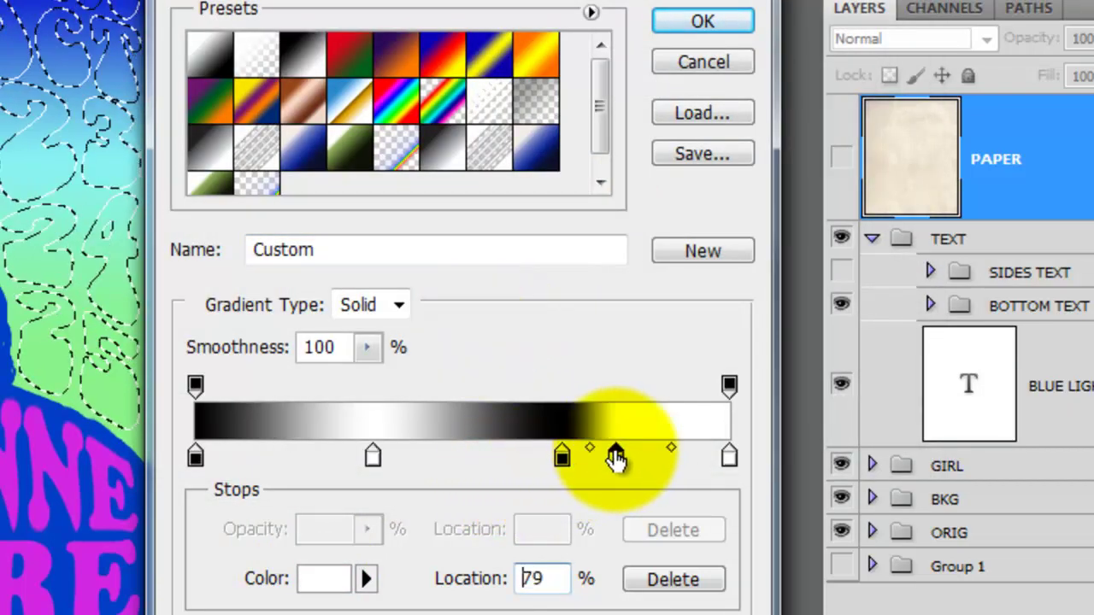
pyautogui.click(313, 588)
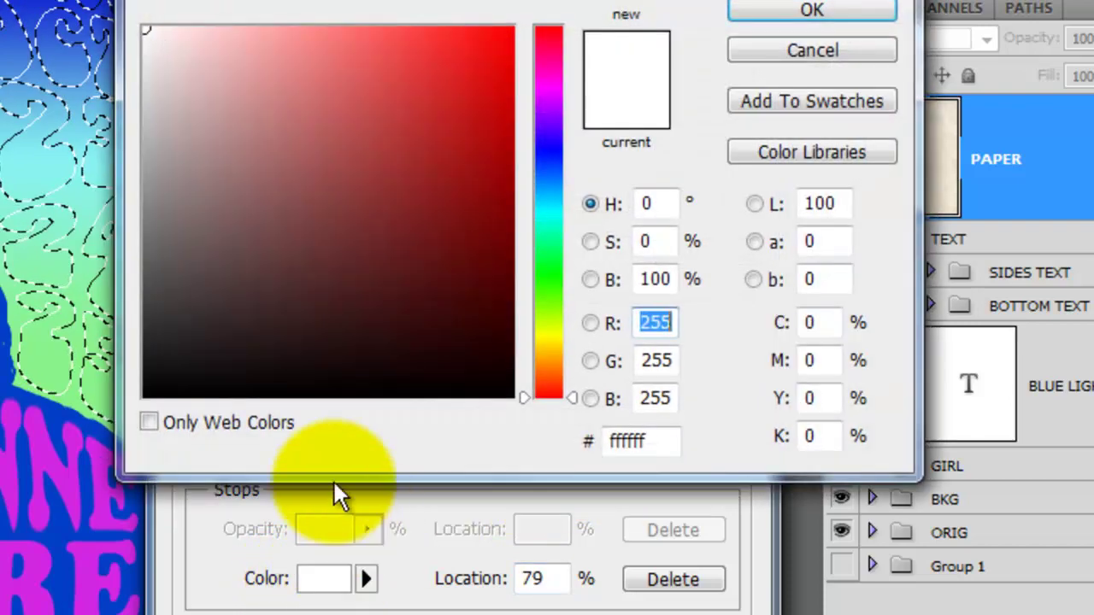
pyautogui.click(193, 342)
pyautogui.moveTo(193, 342); pyautogui.dragTo(221, 422)
pyautogui.click(781, 14)
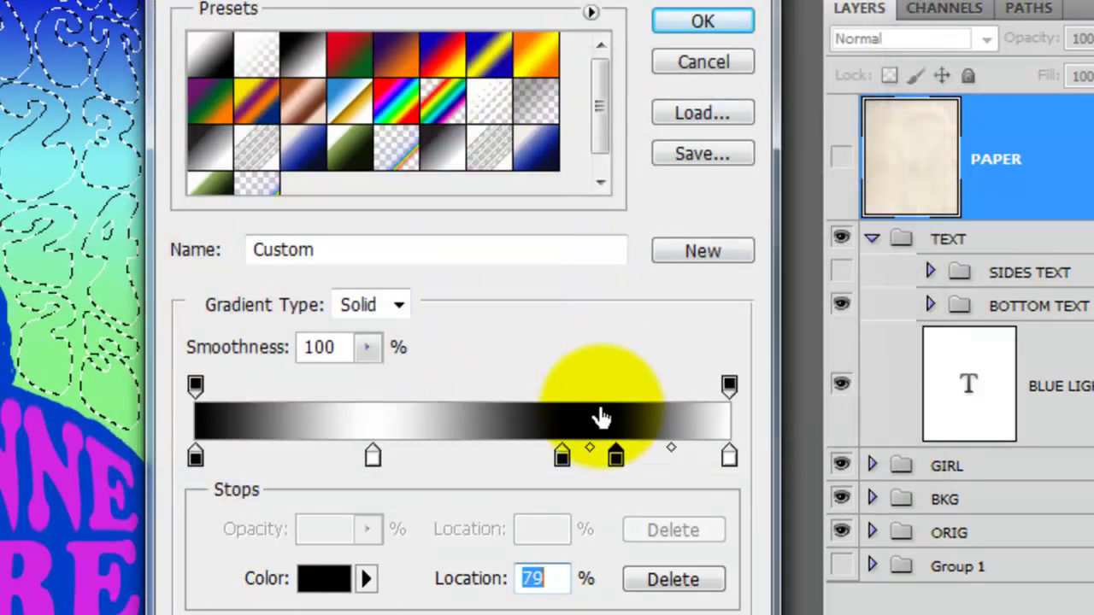
pyautogui.moveTo(561, 459)
pyautogui.mouseDown()
pyautogui.moveTo(518, 459)
pyautogui.moveTo(539, 459)
pyautogui.mouseUp()
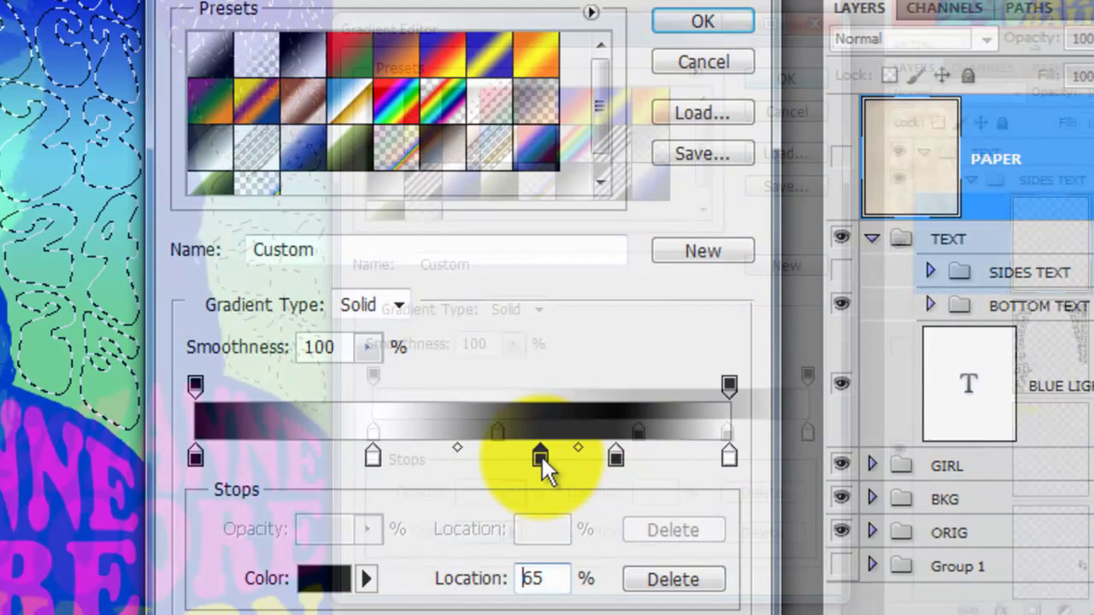
# - Confirm the custom gradient and drag it from the canvas top straight downward
pyautogui.click(776, 78)
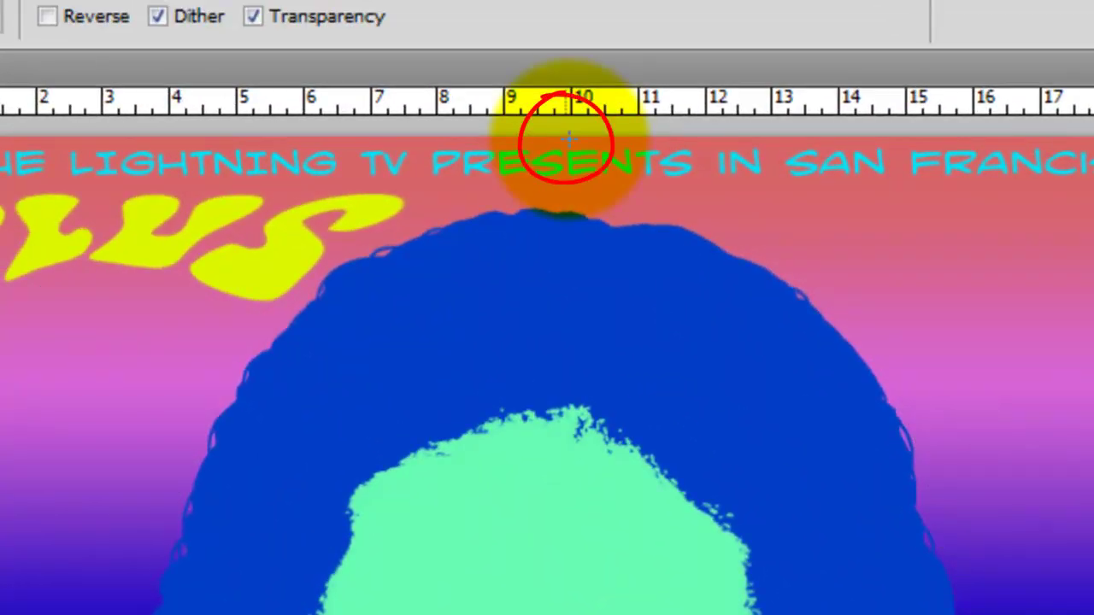
pyautogui.moveTo(567, 137); pyautogui.dragTo(419, 567)
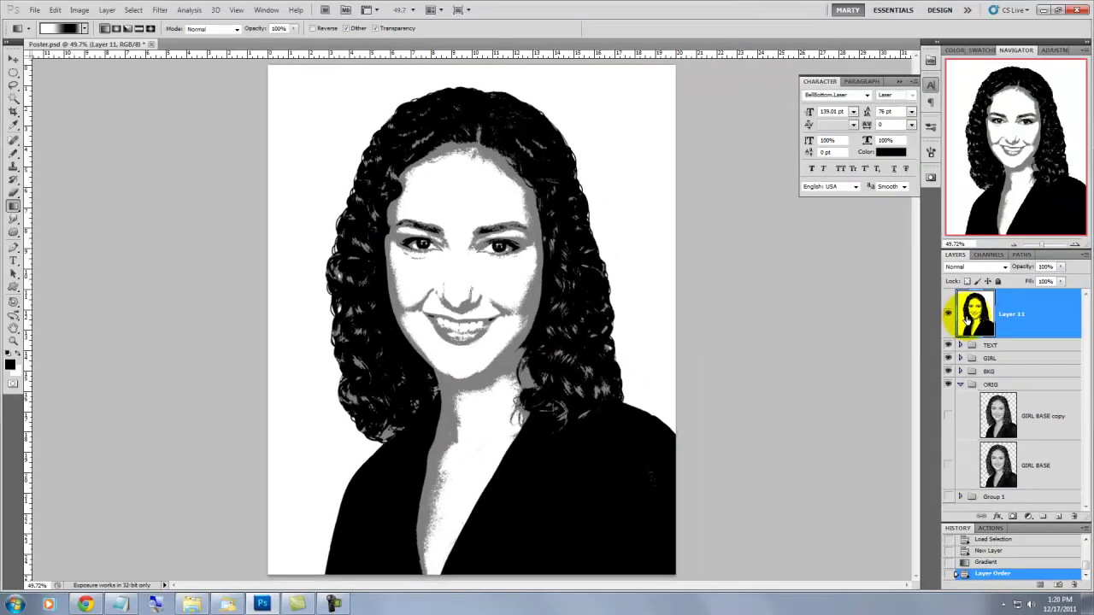
# - Magic Wand the grey face area, then extend it to all similar grey tones
pyautogui.press('w')
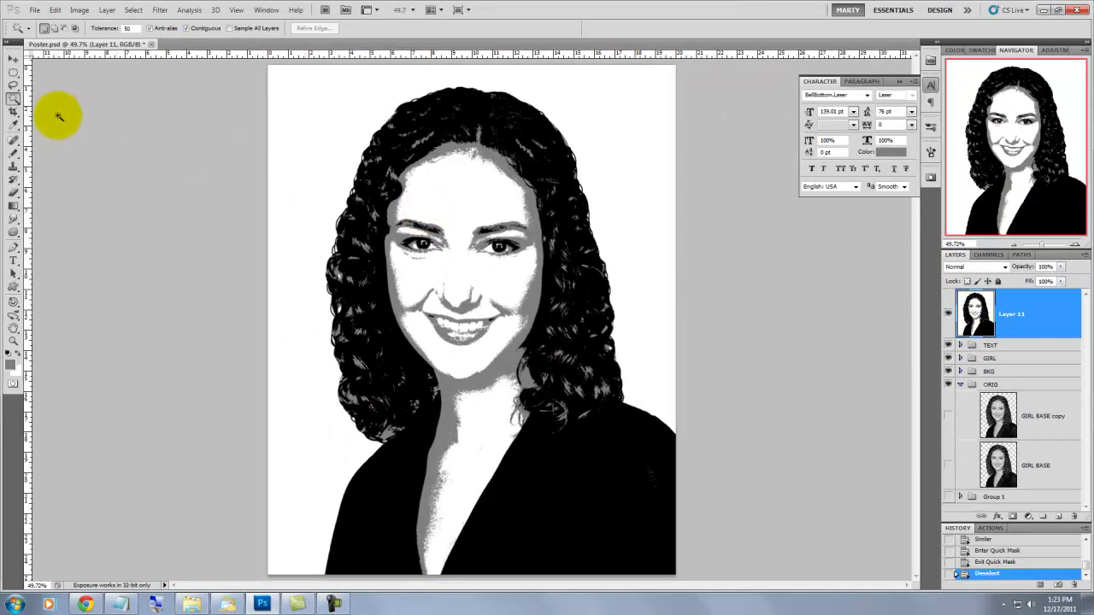
pyautogui.click(13, 98)
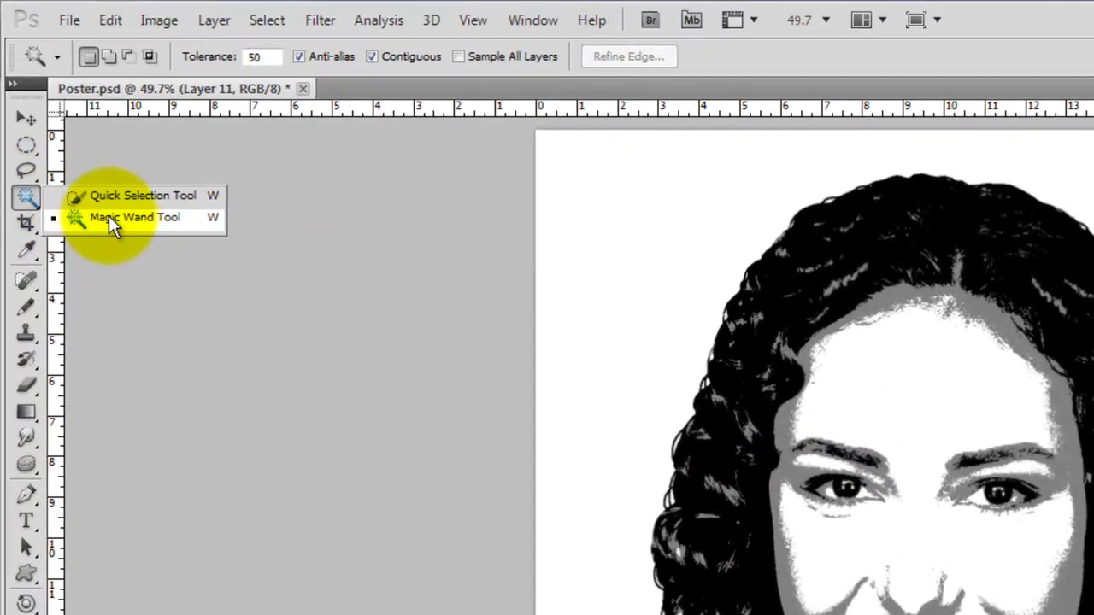
pyautogui.click(94, 188)
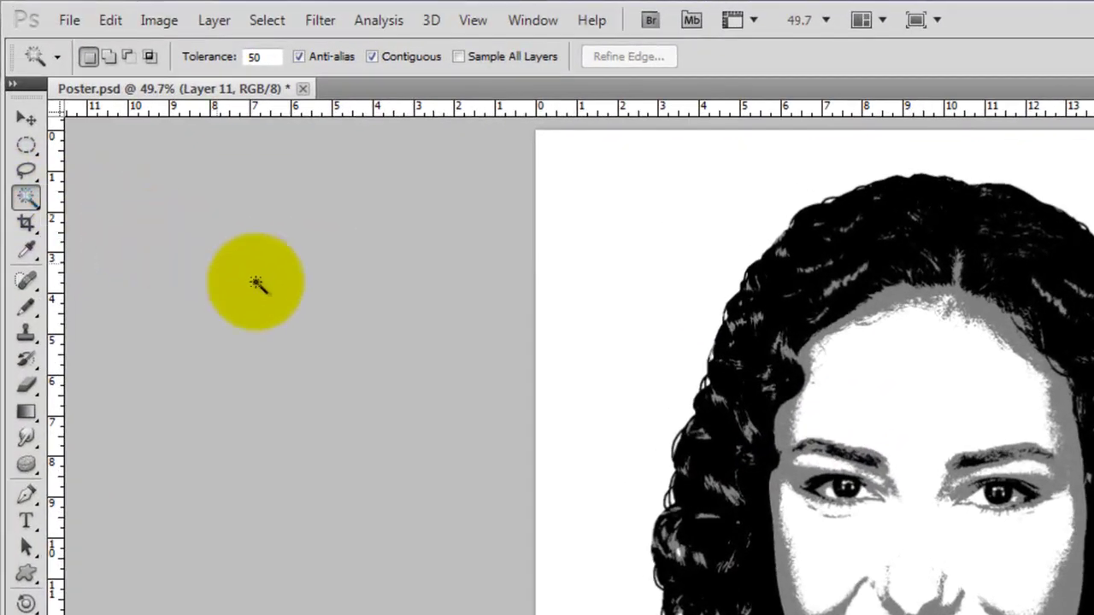
pyautogui.click(780, 413)
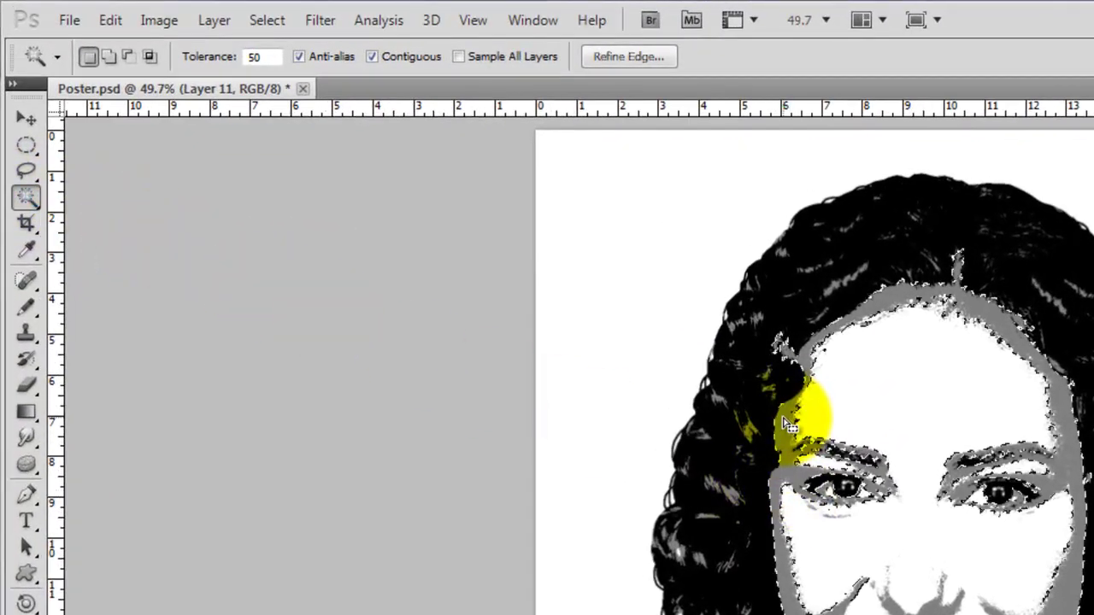
pyautogui.click(266, 21)
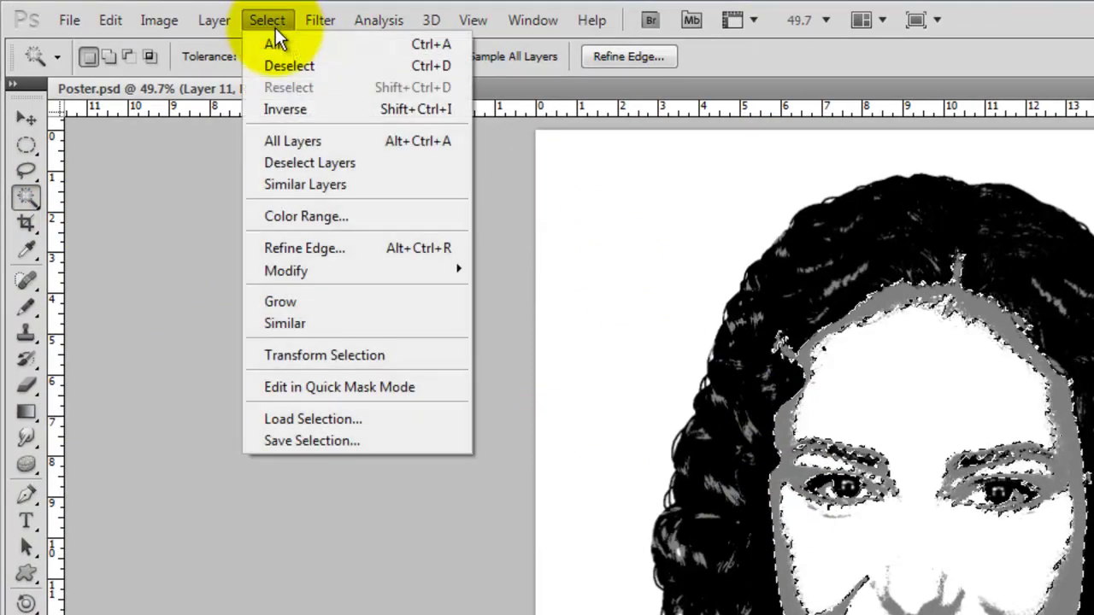
pyautogui.click(344, 320)
# - Refine the selection in Quick Mask, painting out the grey along the hairline
pyautogui.press('q')
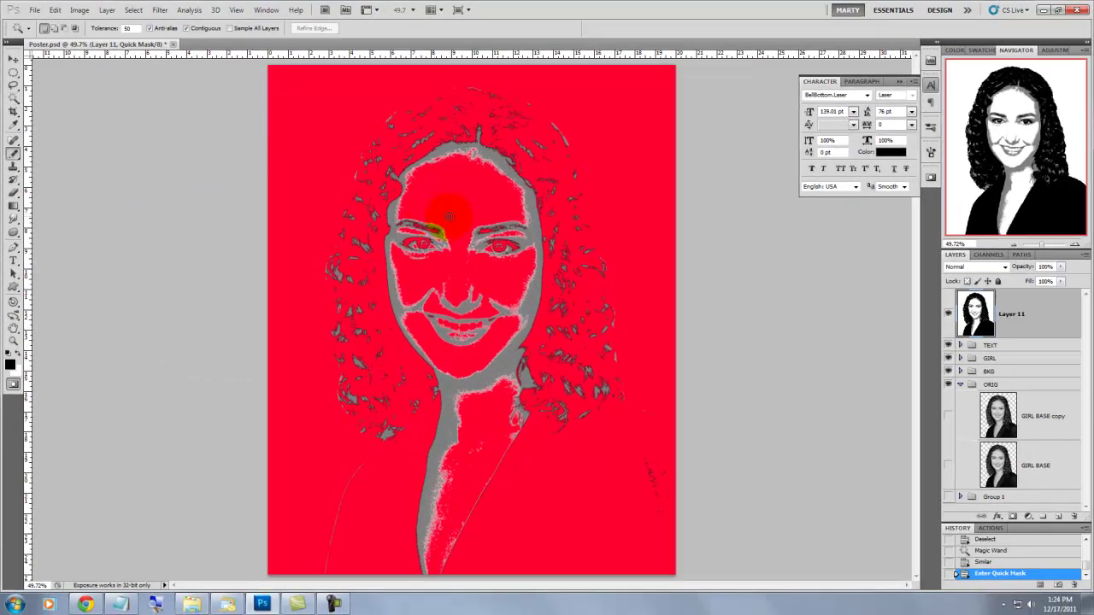
pyautogui.press('b')
pyautogui.moveTo(421, 163)
pyautogui.mouseDown()
pyautogui.moveTo(480, 143)
pyautogui.moveTo(499, 151)
pyautogui.moveTo(534, 198)
pyautogui.moveTo(542, 237)
pyautogui.moveTo(509, 212)
pyautogui.moveTo(474, 211)
pyautogui.moveTo(426, 246)
pyautogui.moveTo(398, 205)
pyautogui.mouseUp()
pyautogui.press('x')
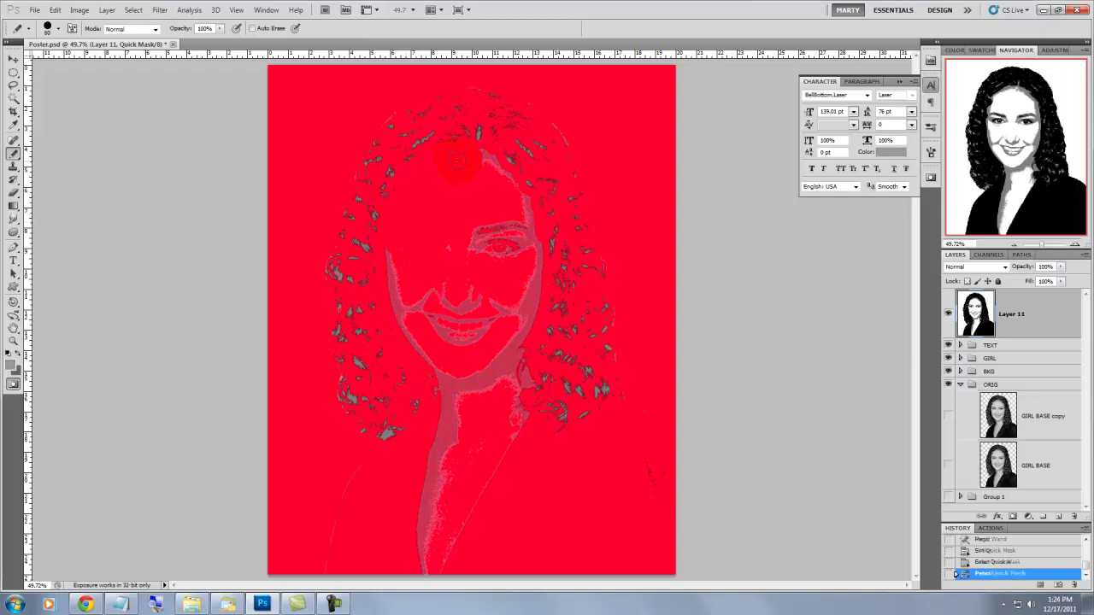
pyautogui.press('q')
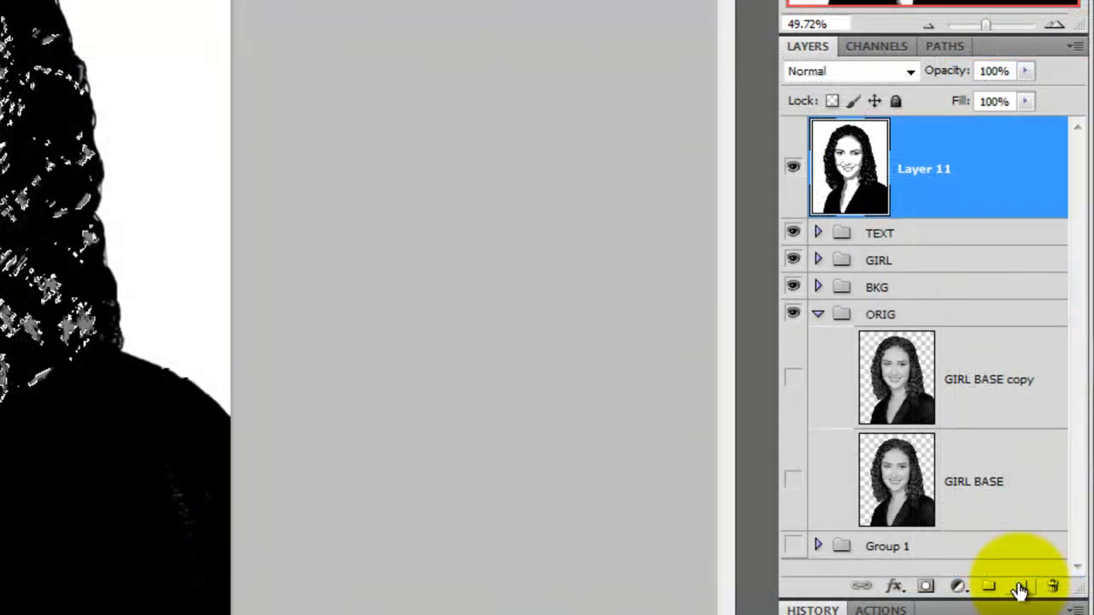
# - Add a new layer, hide Layer 11, and fill the hair highlight selection with the foreground colour
pyautogui.click(1023, 588)
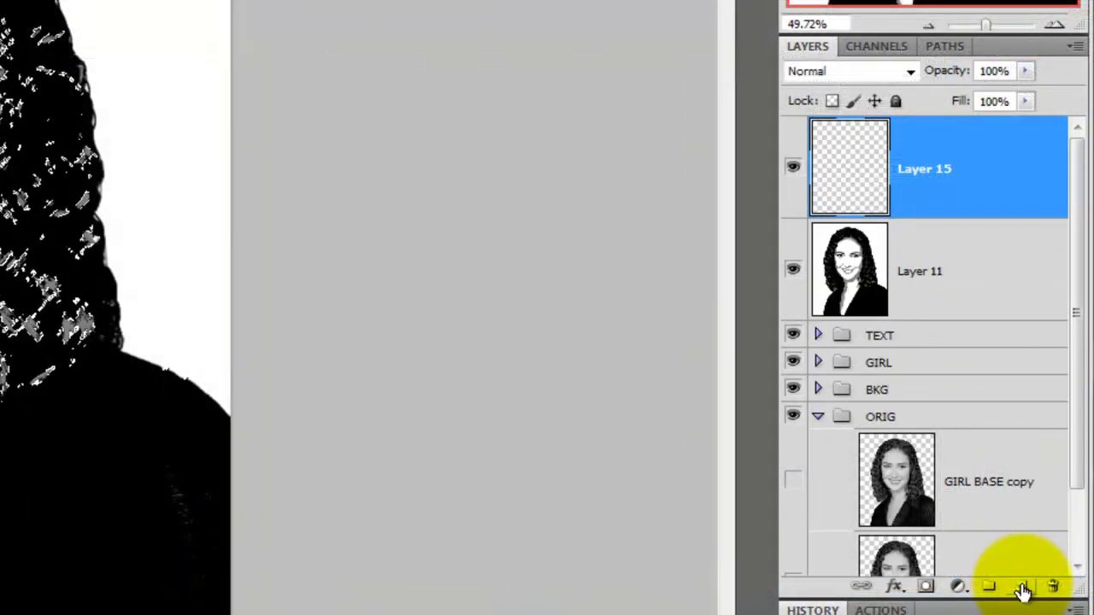
pyautogui.click(793, 272)
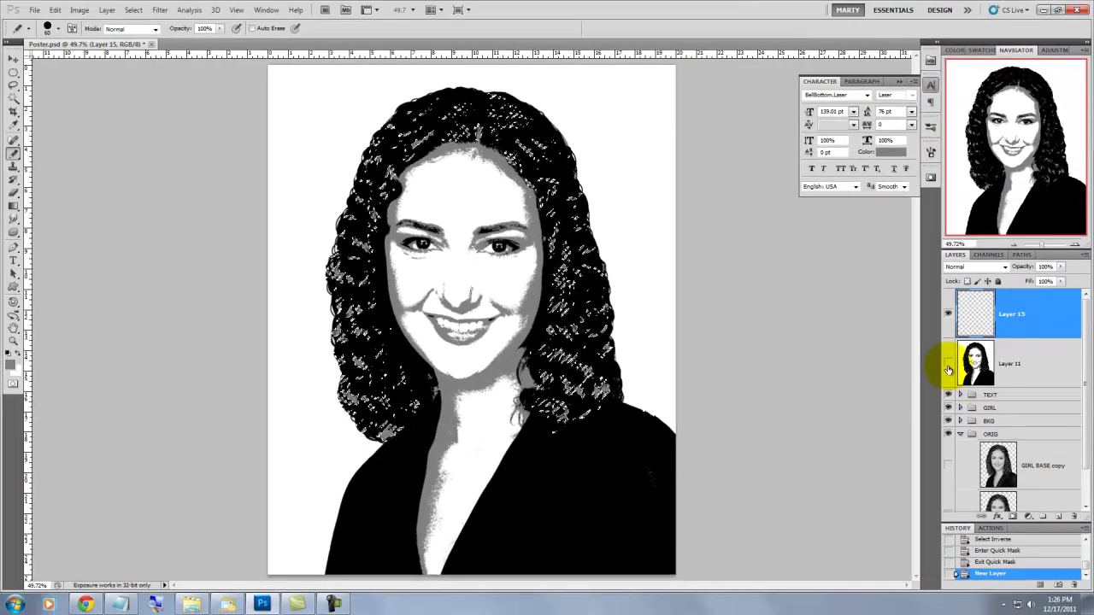
pyautogui.click(949, 368)
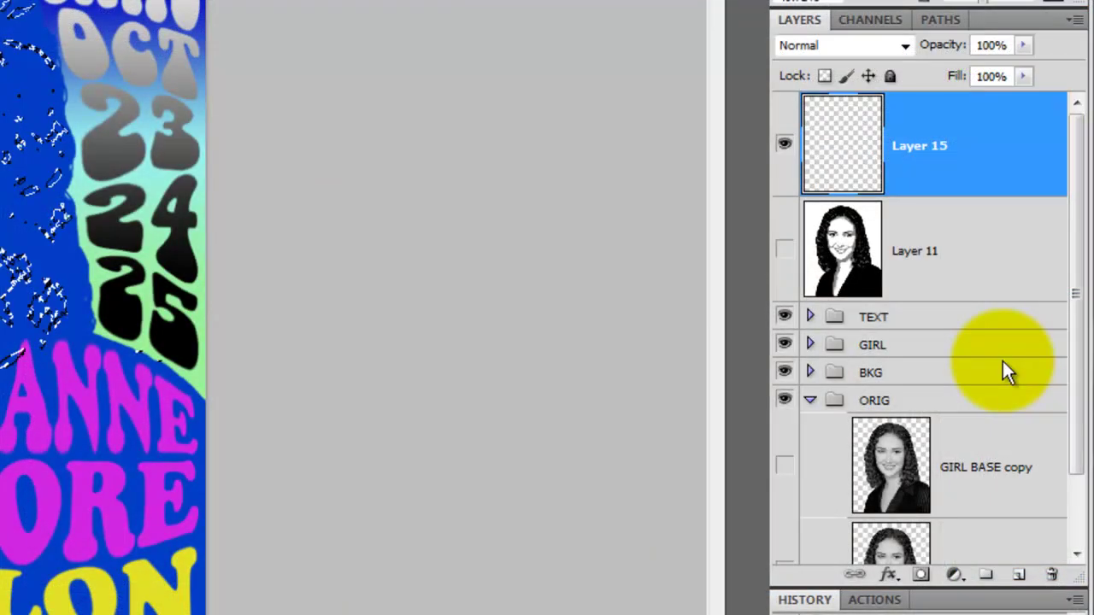
pyautogui.hotkey('alt', 'Delete')
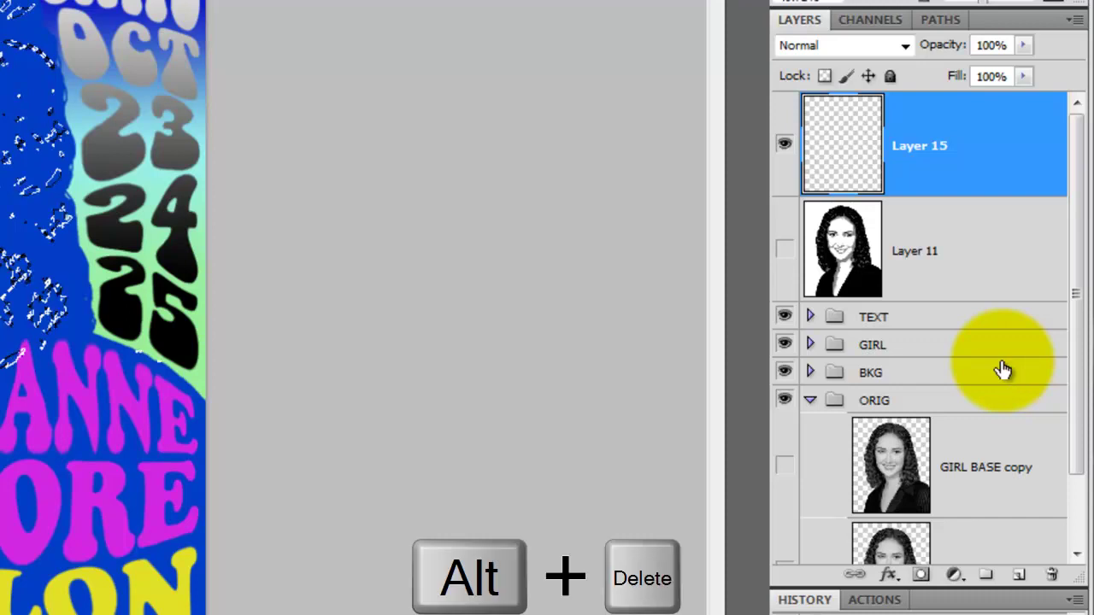
# - Rename the new layer to 'HAIR HILITES'
pyautogui.doubleClick(921, 145)
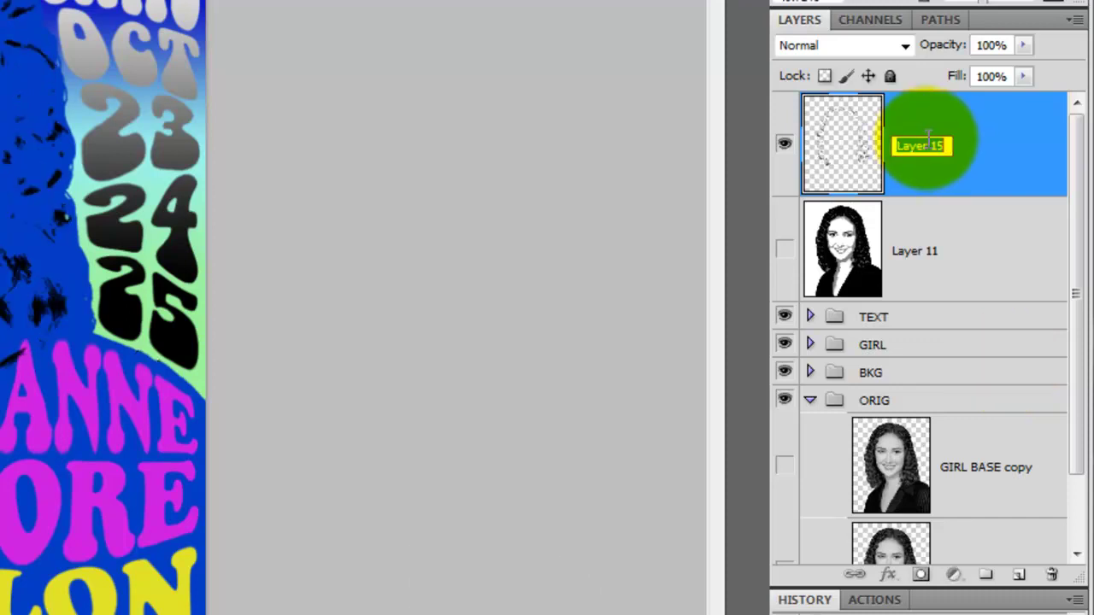
pyautogui.press('BackSpace')
pyautogui.write('HAIR')
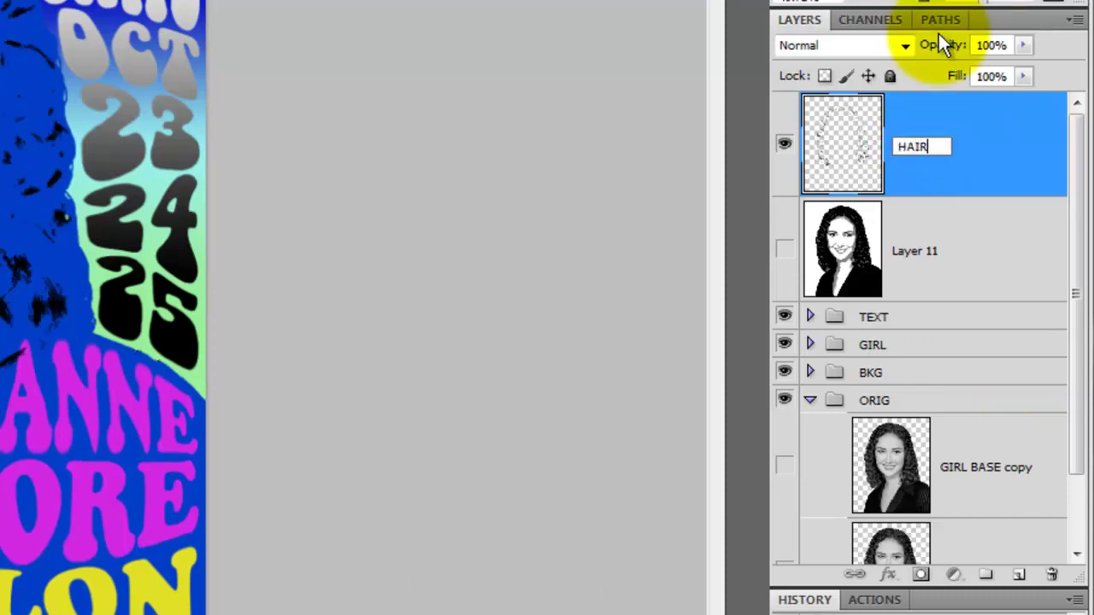
pyautogui.write(' HILITES')
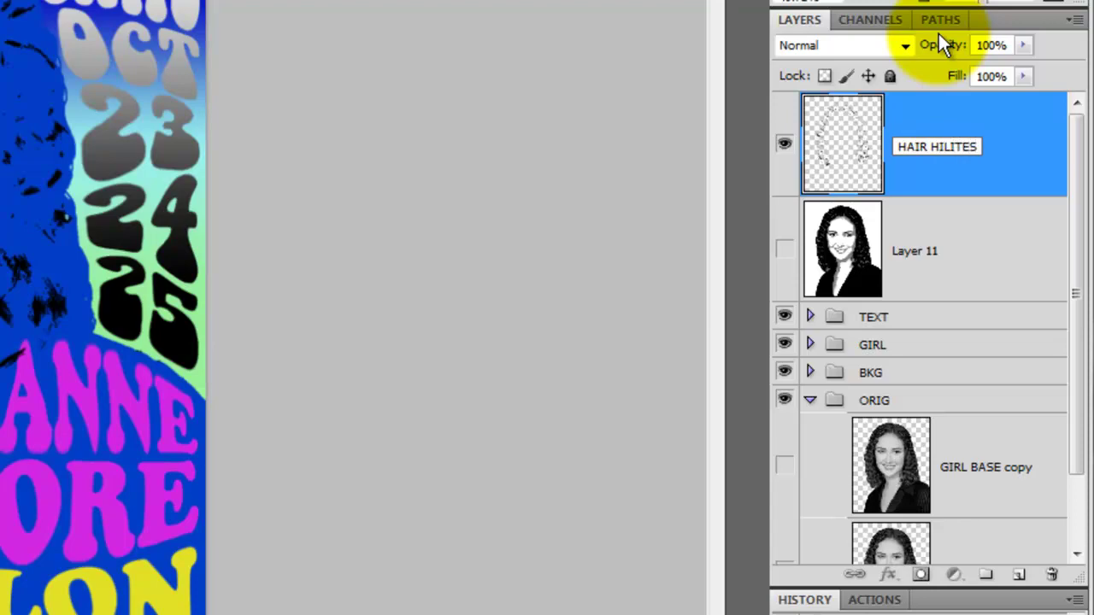
pyautogui.press('Return')
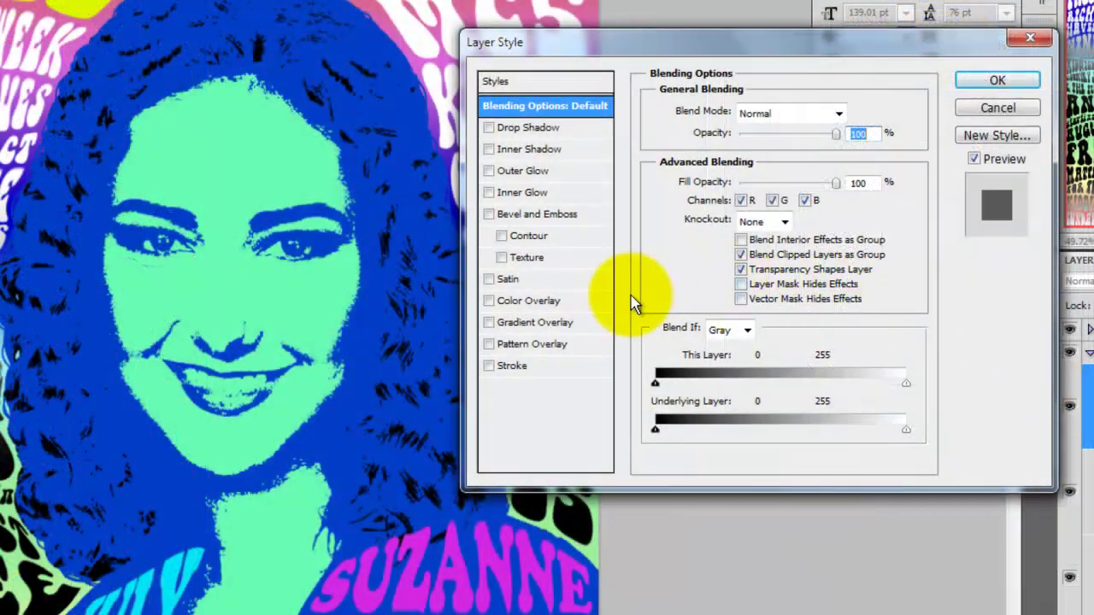
# - Give HAIR HILITES a Color Overlay in hex 4d8dc8 and apply the layer style
pyautogui.click(488, 301)
pyautogui.moveTo(846, 36); pyautogui.dragTo(956, 51)
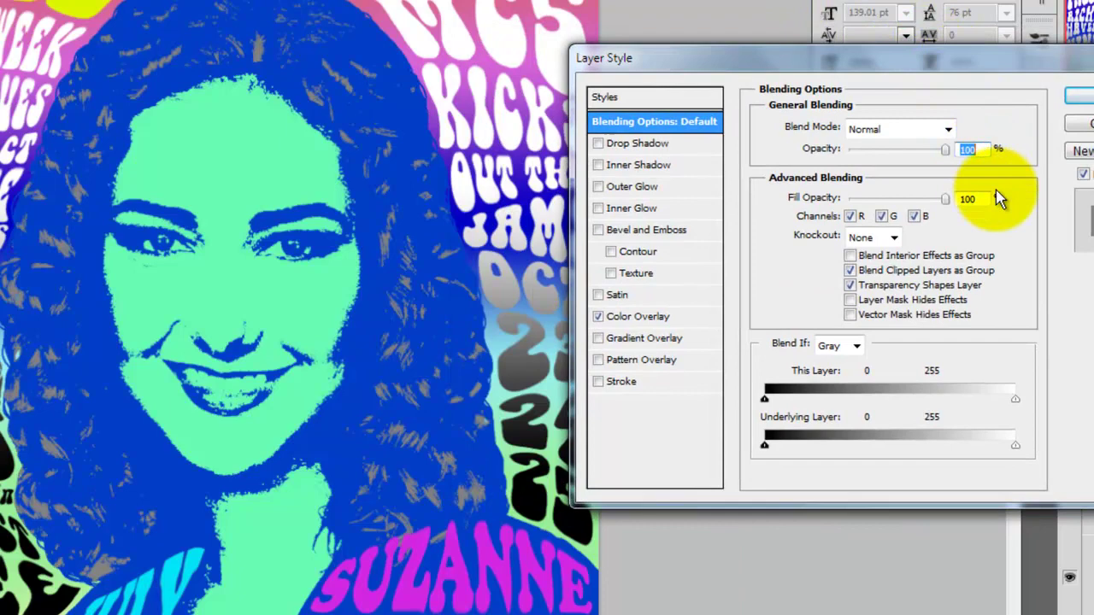
pyautogui.click(656, 317)
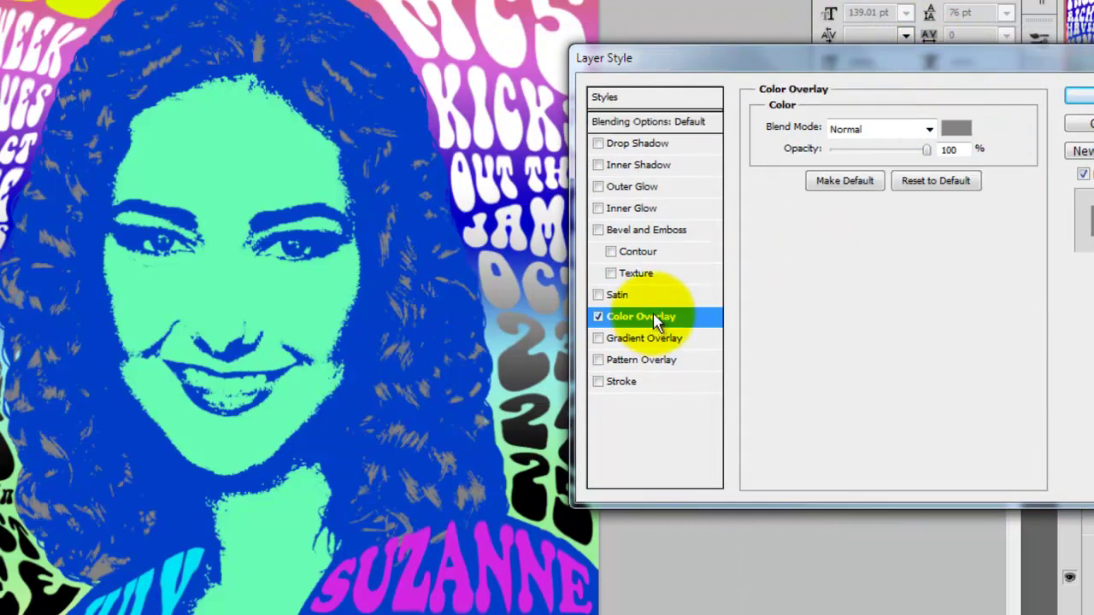
pyautogui.click(956, 129)
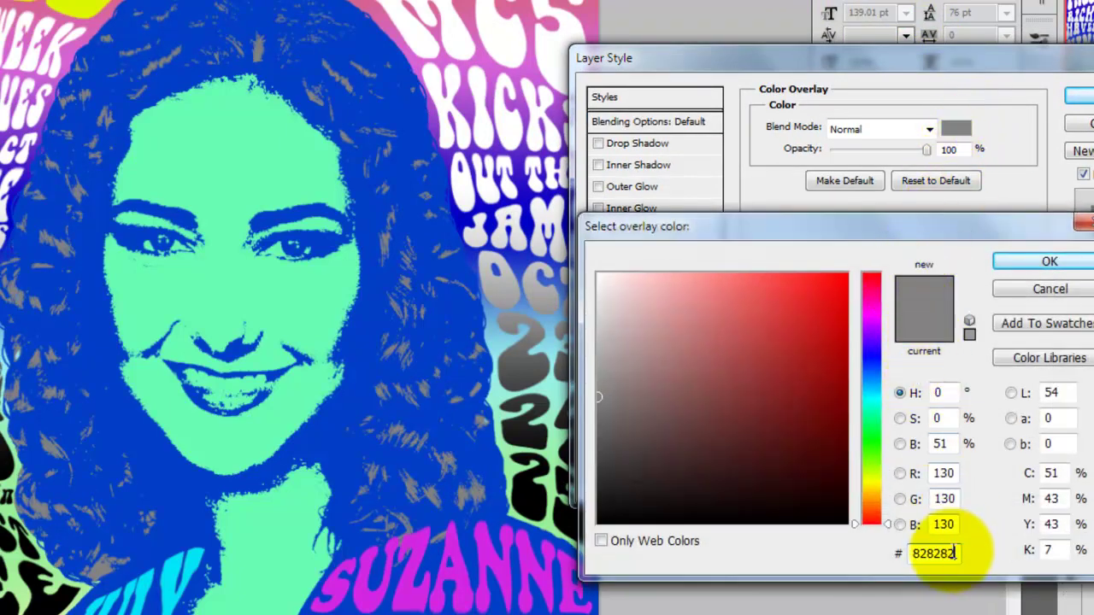
pyautogui.moveTo(956, 553); pyautogui.dragTo(911, 556)
pyautogui.write('4')
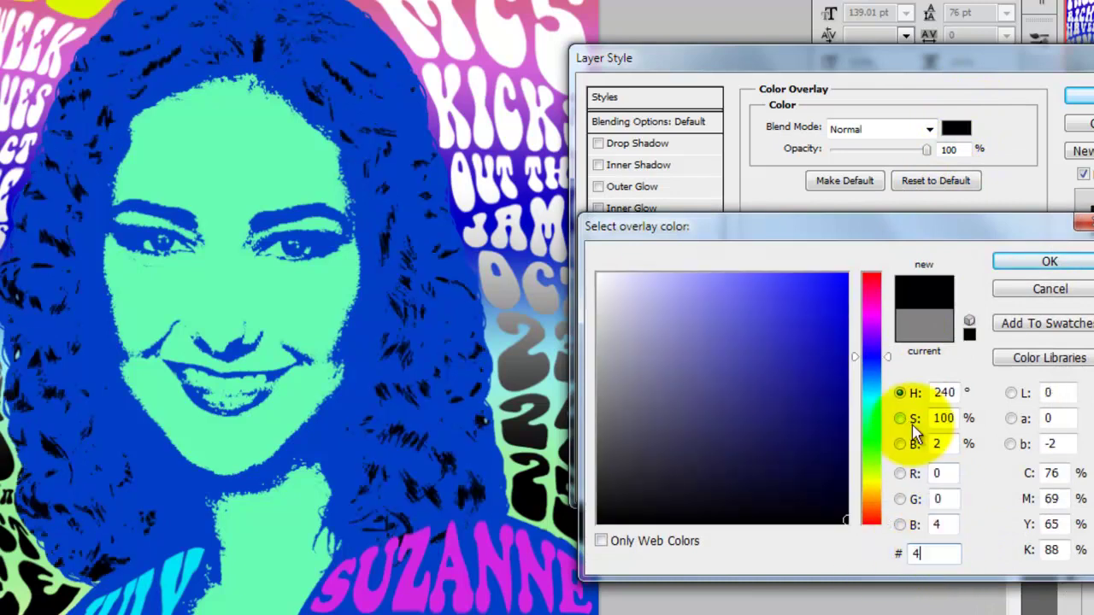
pyautogui.write('d8dc8')
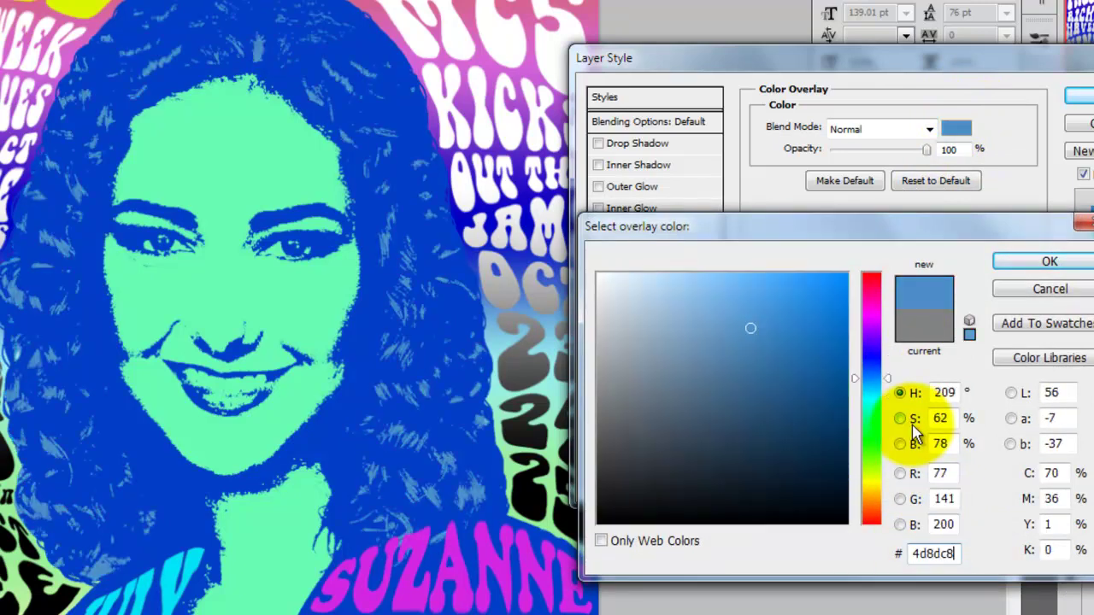
pyautogui.click(1045, 263)
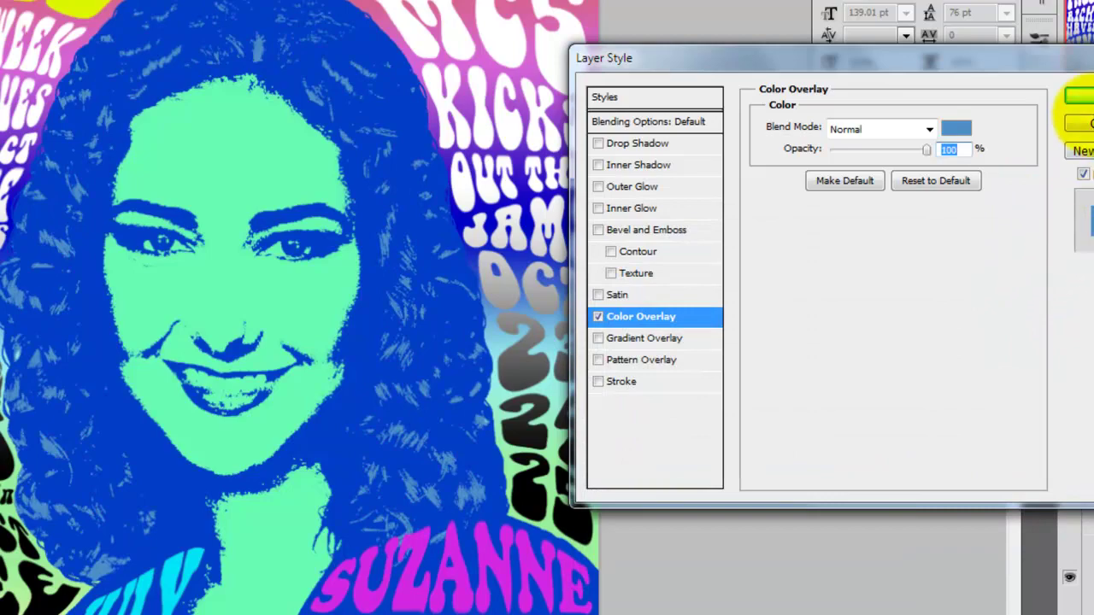
pyautogui.click(1080, 97)
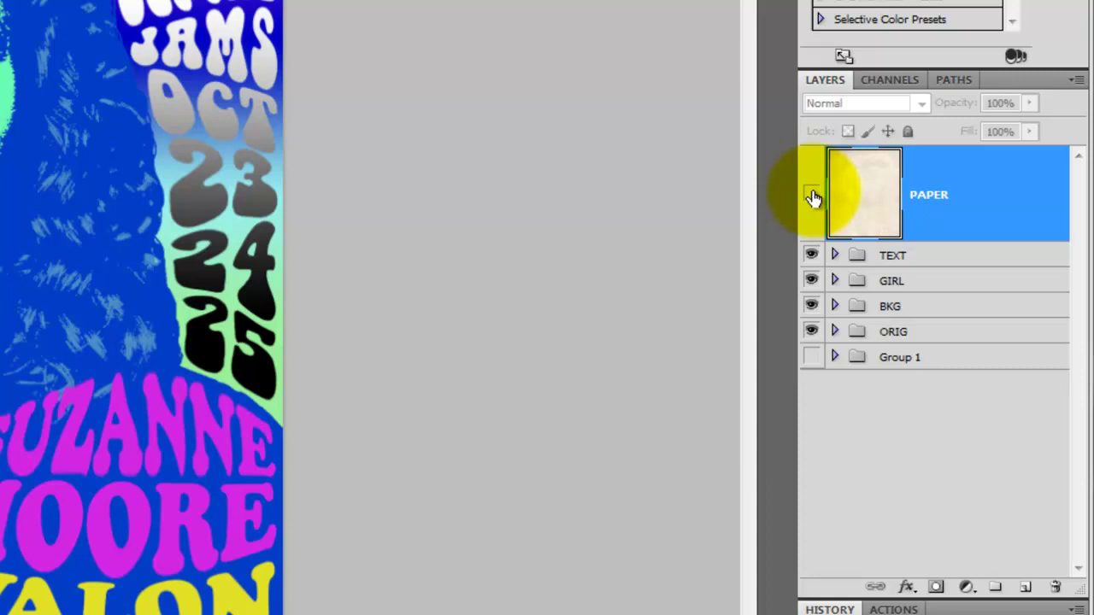
# - Make the PAPER texture layer visible and set its blend mode to Multiply
pyautogui.click(812, 195)
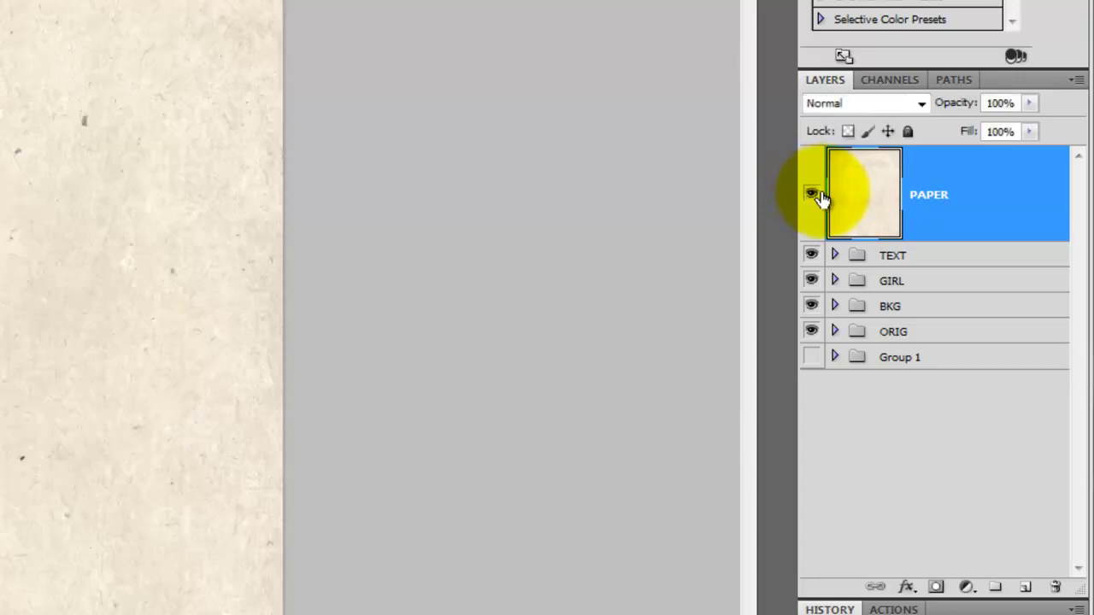
pyautogui.click(921, 103)
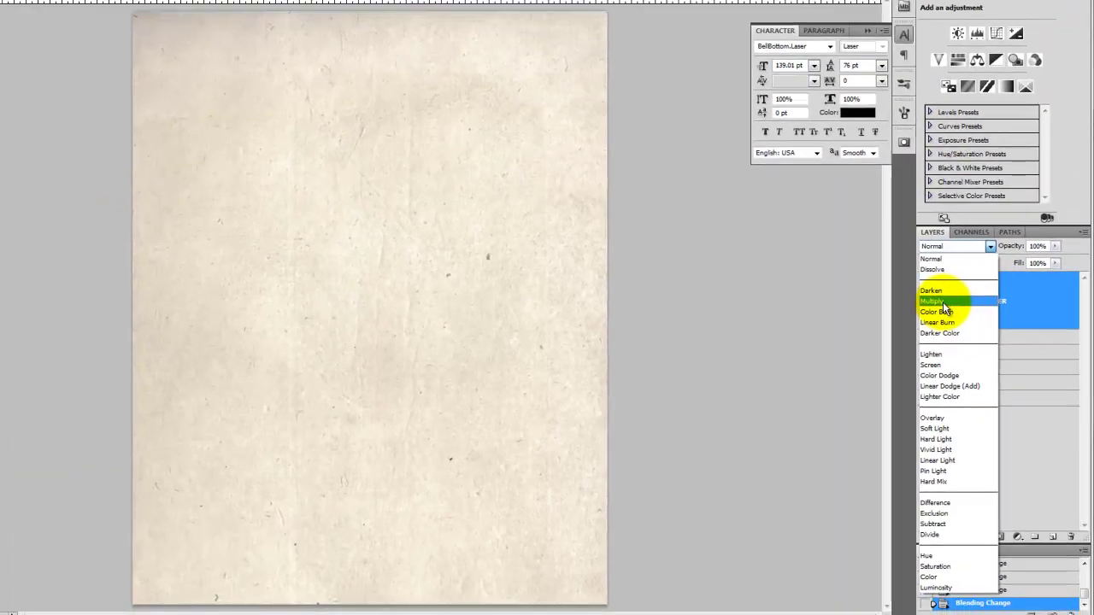
pyautogui.click(943, 302)
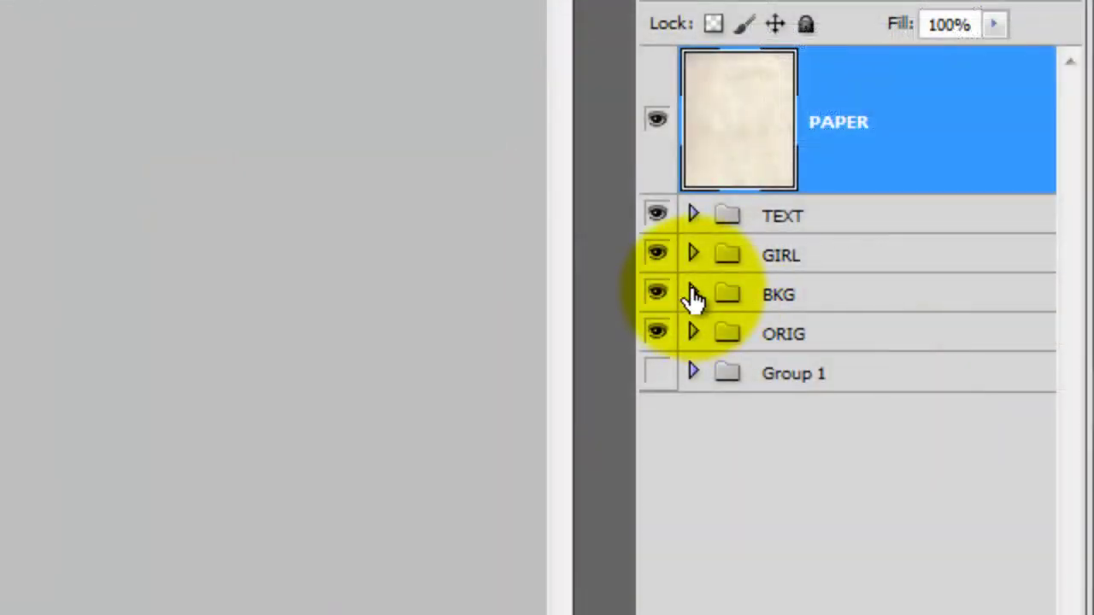
# - In the BKG group's Vibrance adjustment, change Saturation from -45 to -35
pyautogui.click(938, 369)
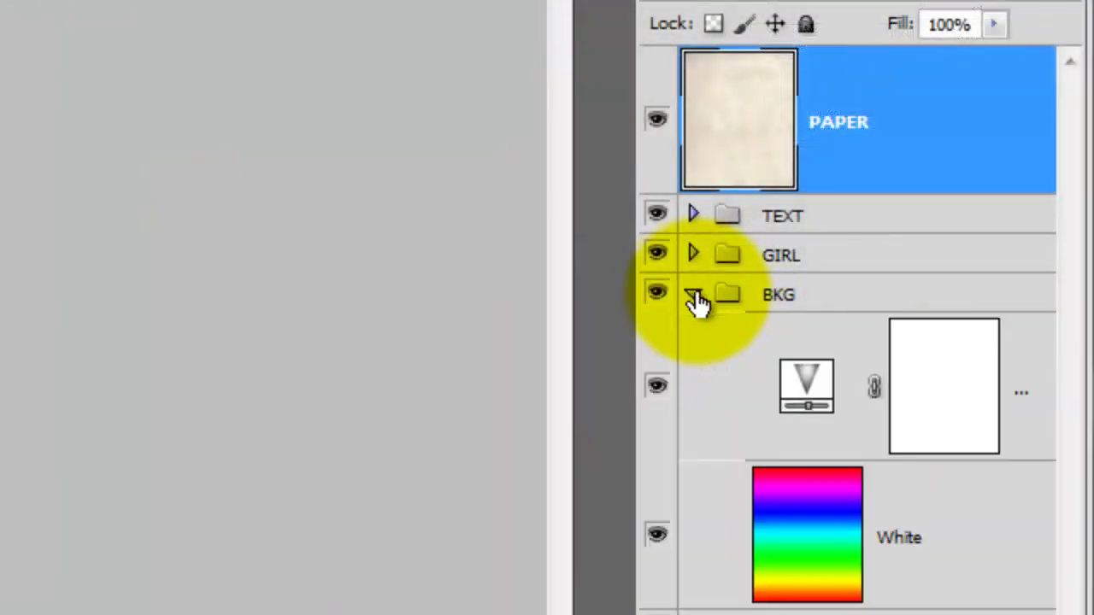
pyautogui.click(806, 387)
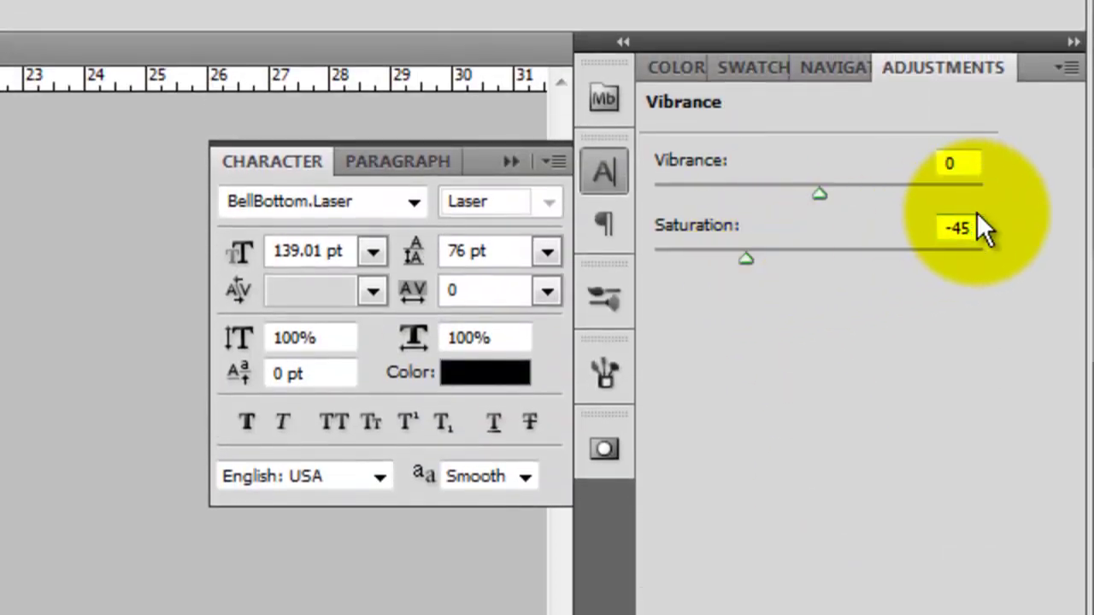
pyautogui.click(957, 228)
pyautogui.hotkey('shift', 'Up')
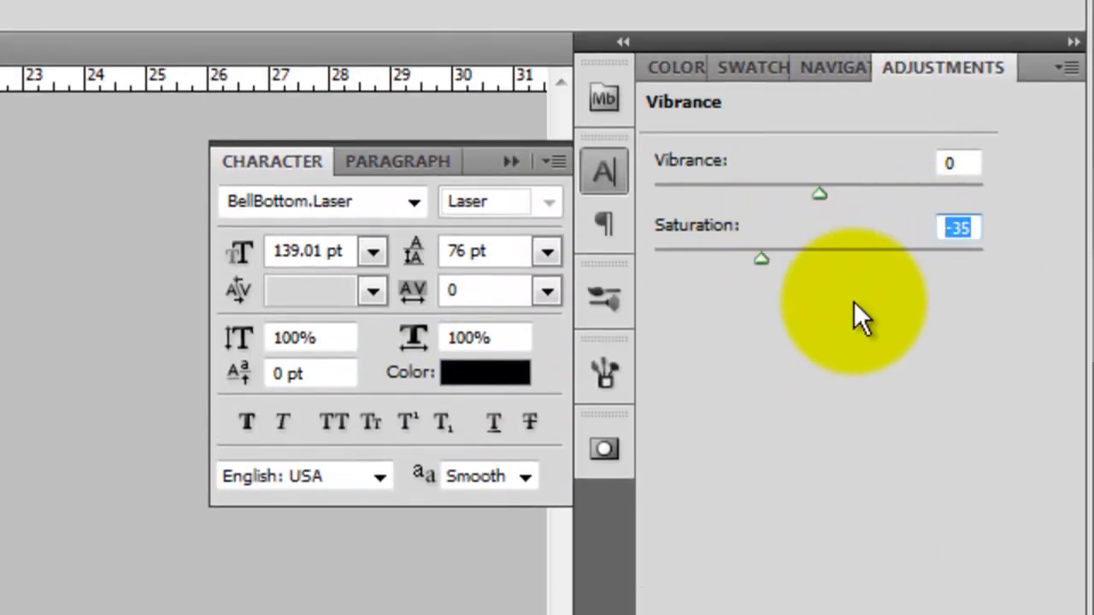